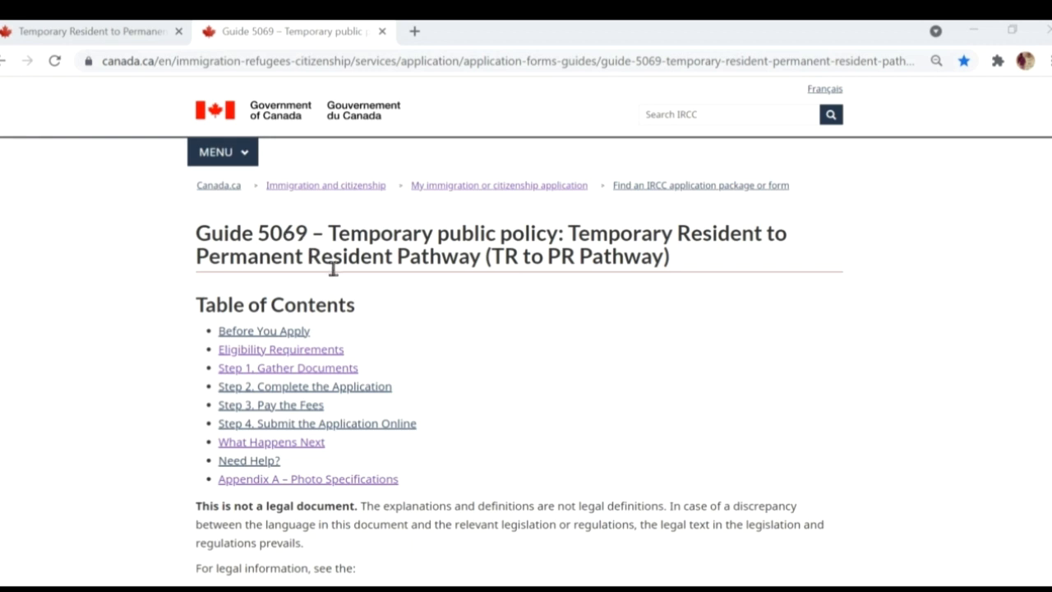
Read Guide 5069 through to Proof of Entry and Status in Canada, highlighting the required "most recent immigration document such as work permit, or study permit"
scroll(397, 309, down, 2)
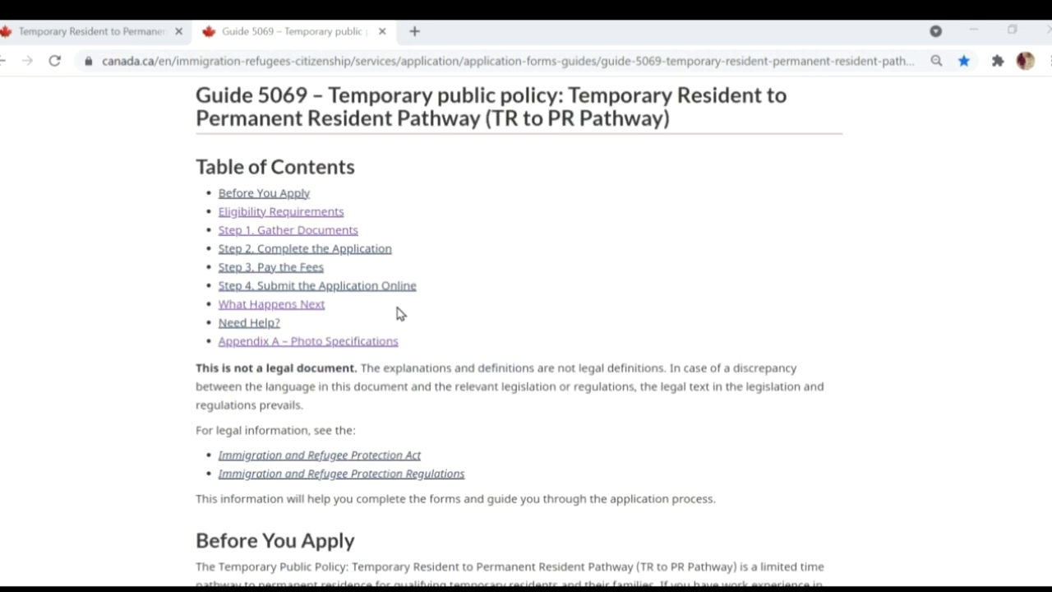
scroll(395, 306, down, 9)
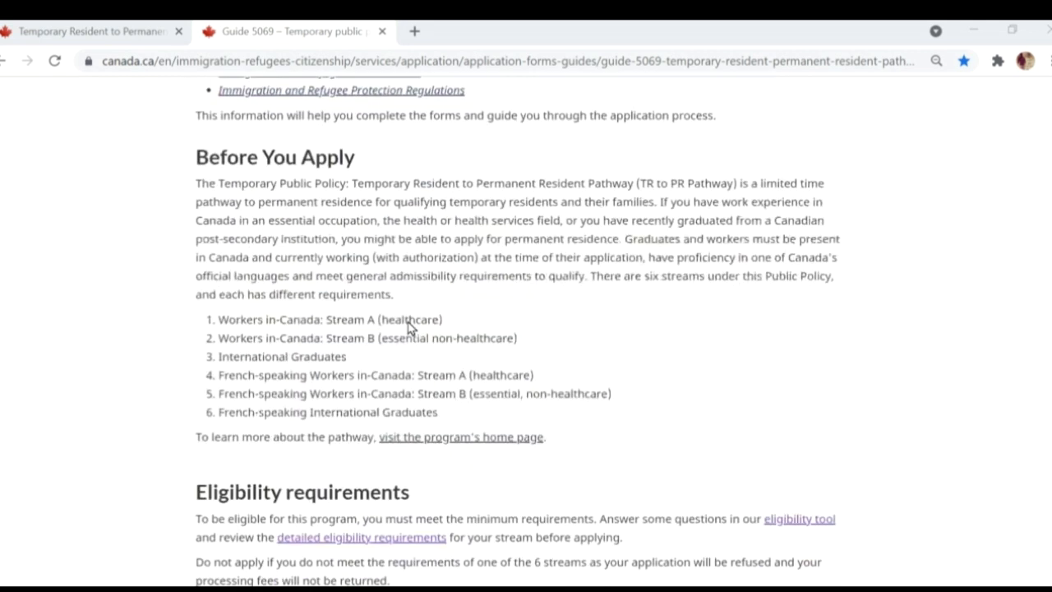
scroll(411, 327, down, 8)
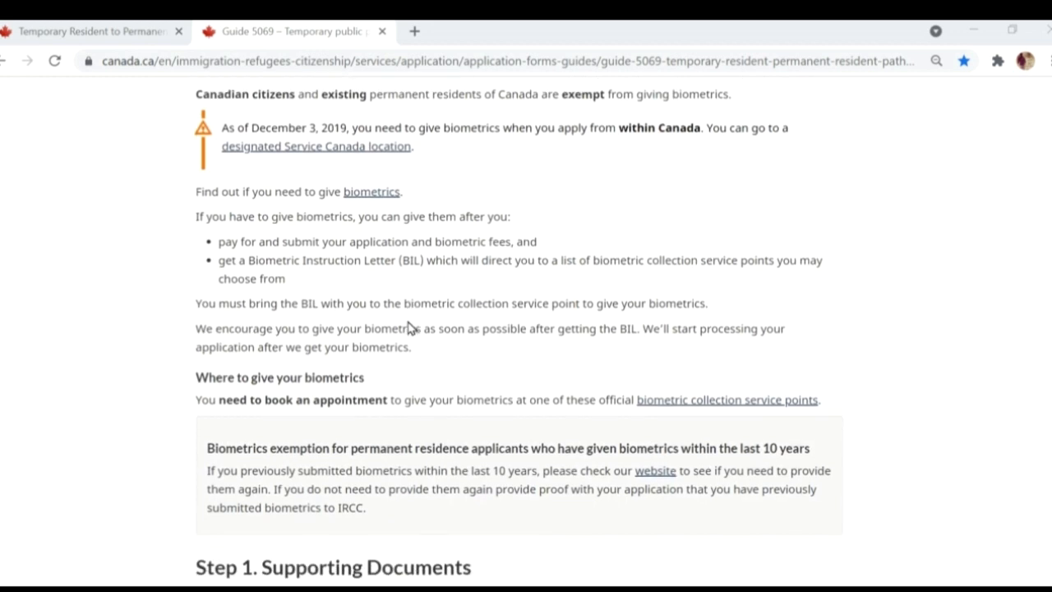
scroll(410, 326, down, 1)
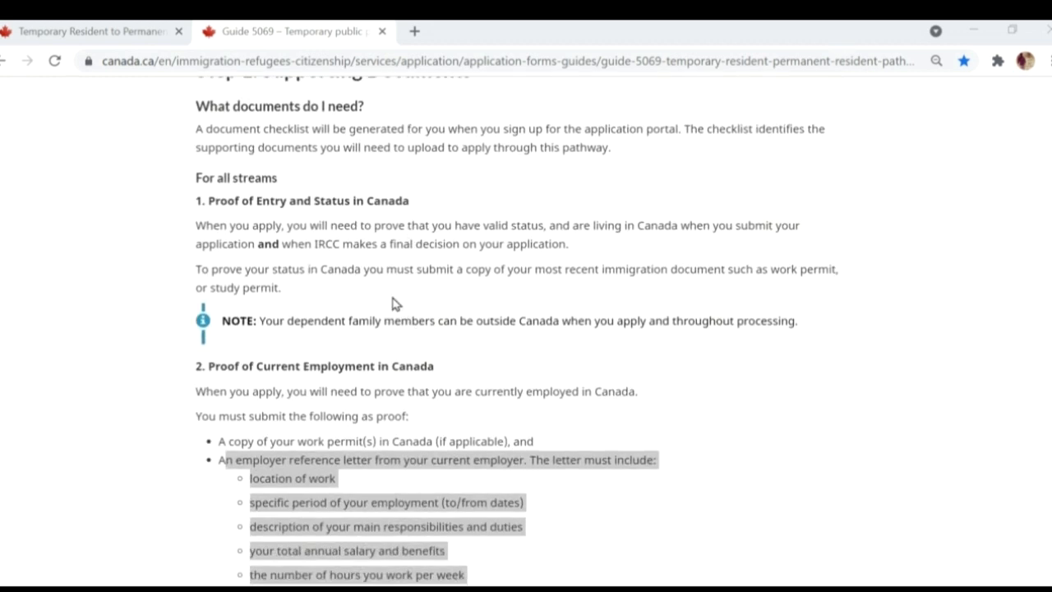
scroll(390, 297, up, 1)
scroll(359, 276, down, 1)
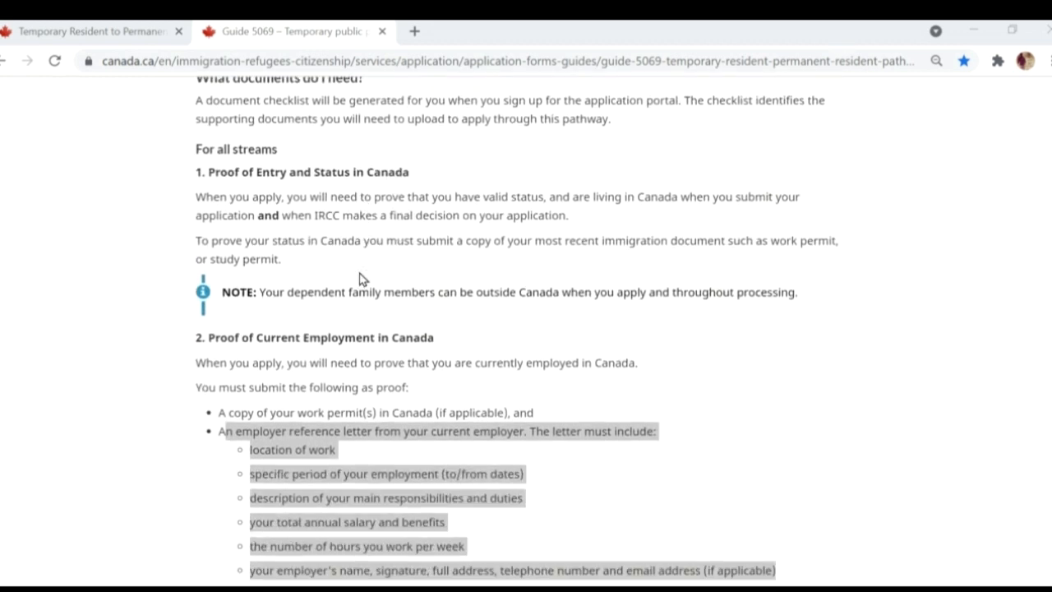
scroll(334, 236, down, 1)
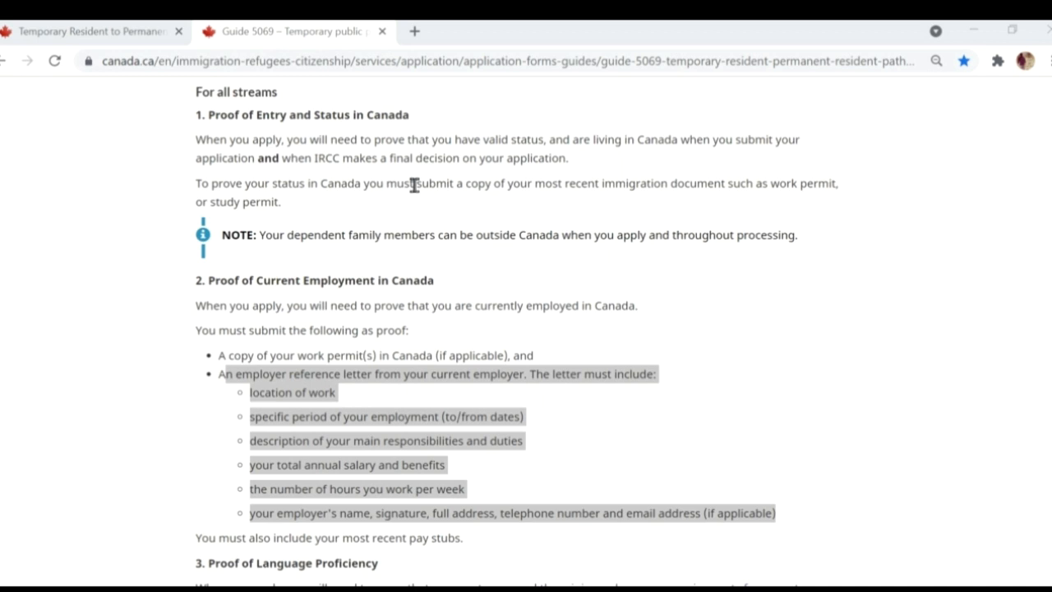
drag(535, 183, 744, 210)
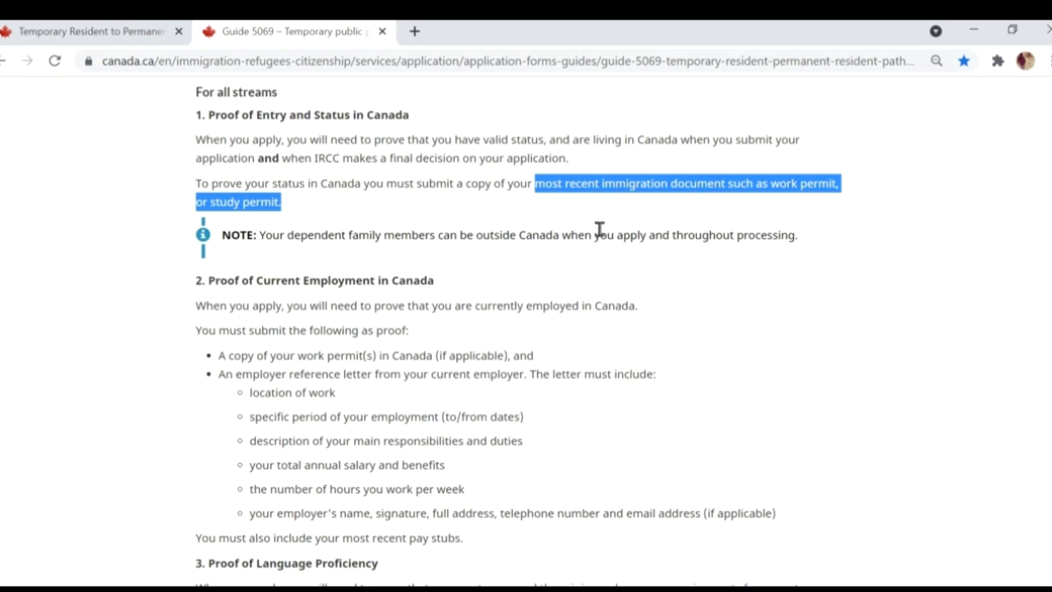
click(503, 278)
Review the Proof of Current Employment in Canada requirements and highlight the sentence about including the most recent pay stubs
scroll(469, 288, down, 3)
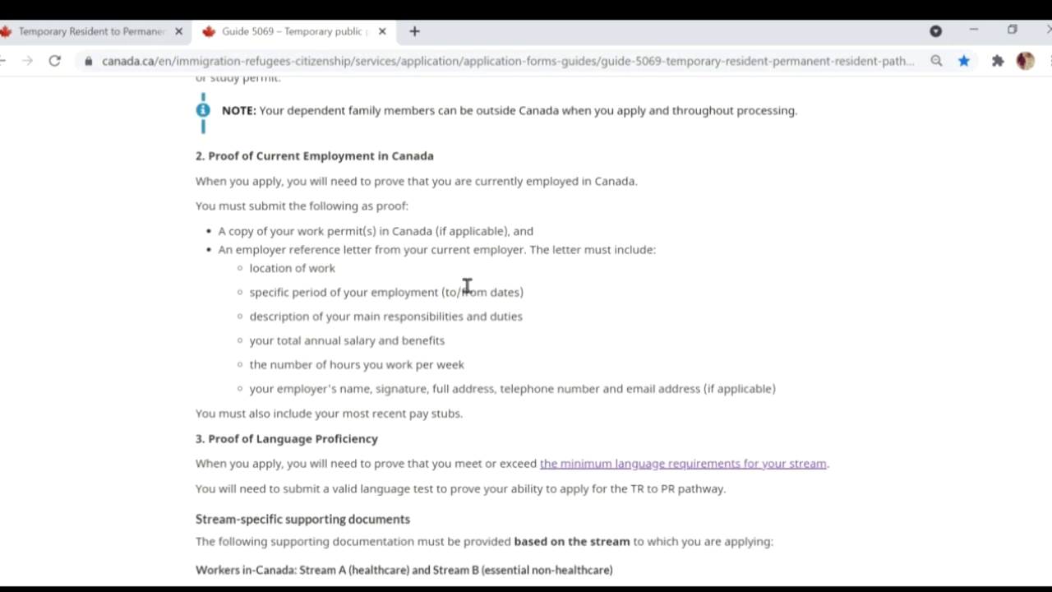
scroll(343, 246, down, 1)
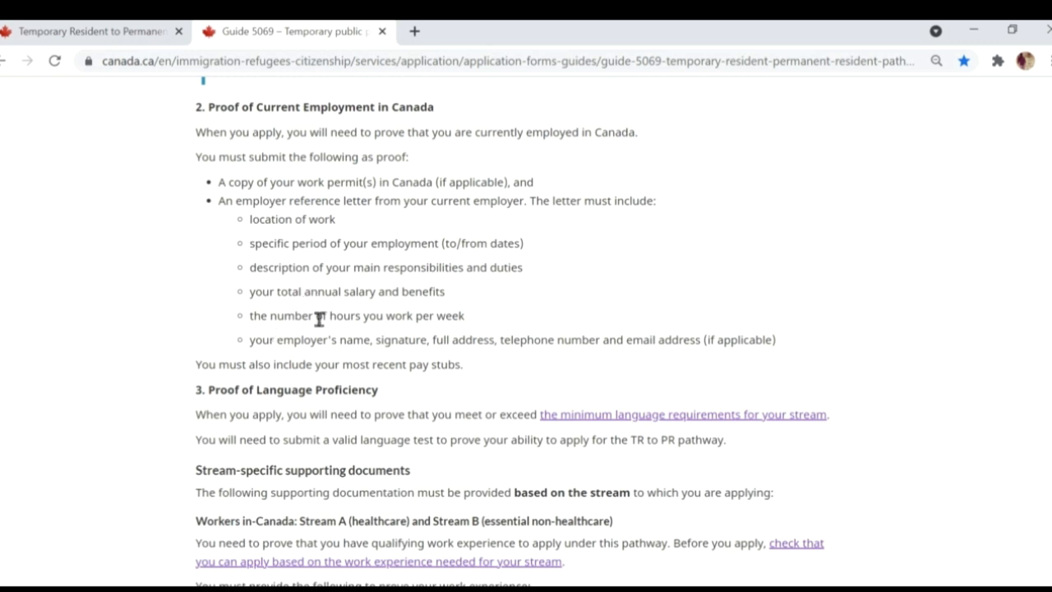
triple_click(340, 363)
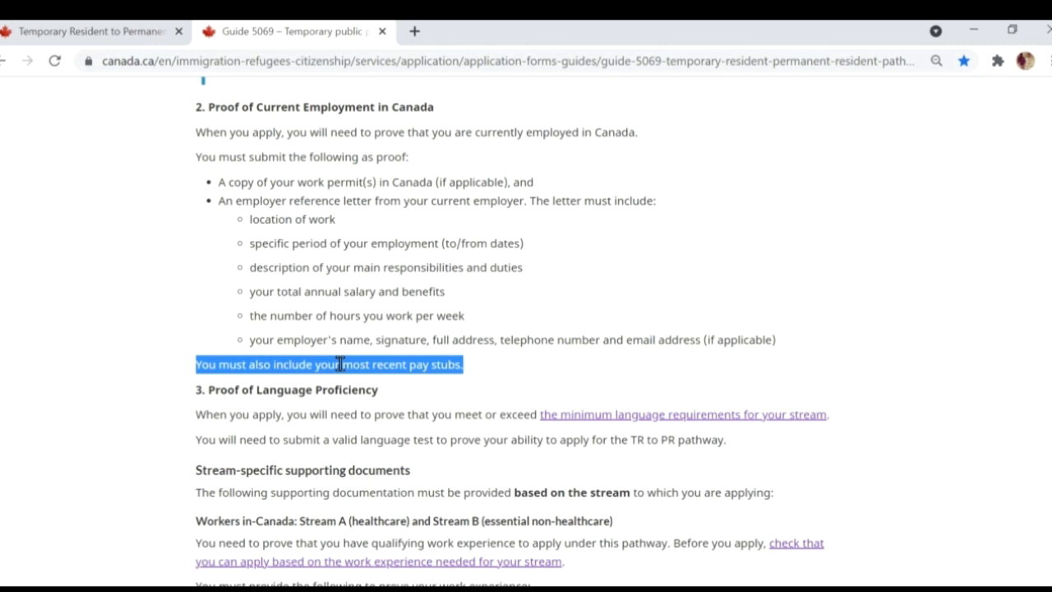
Review the language proficiency and stream-specific document requirements, highlighting the Workers in-Canada Stream A and Stream B heading
scroll(340, 363, down, 2)
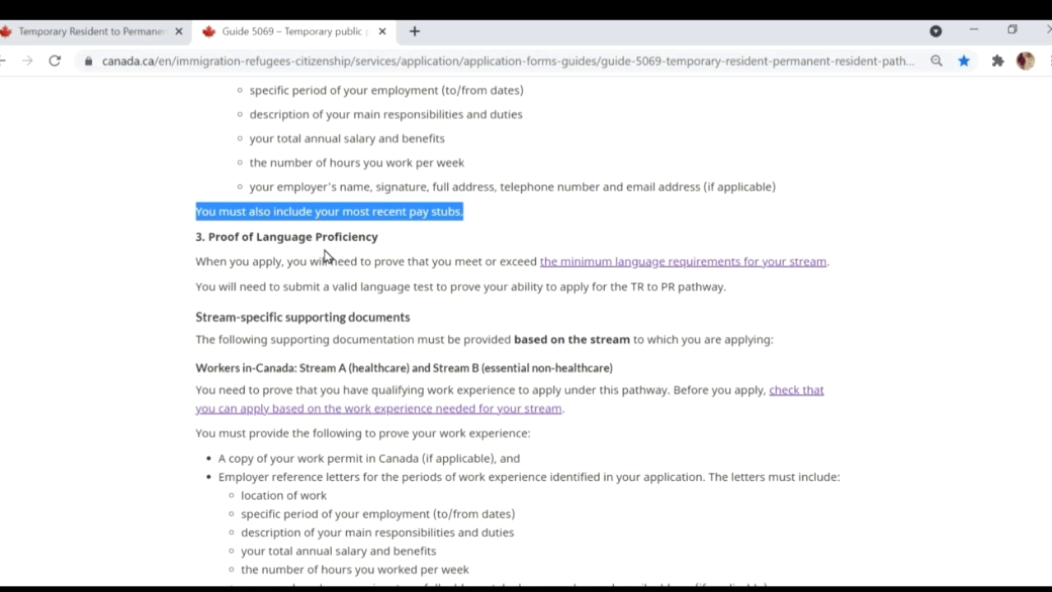
scroll(325, 256, down, 2)
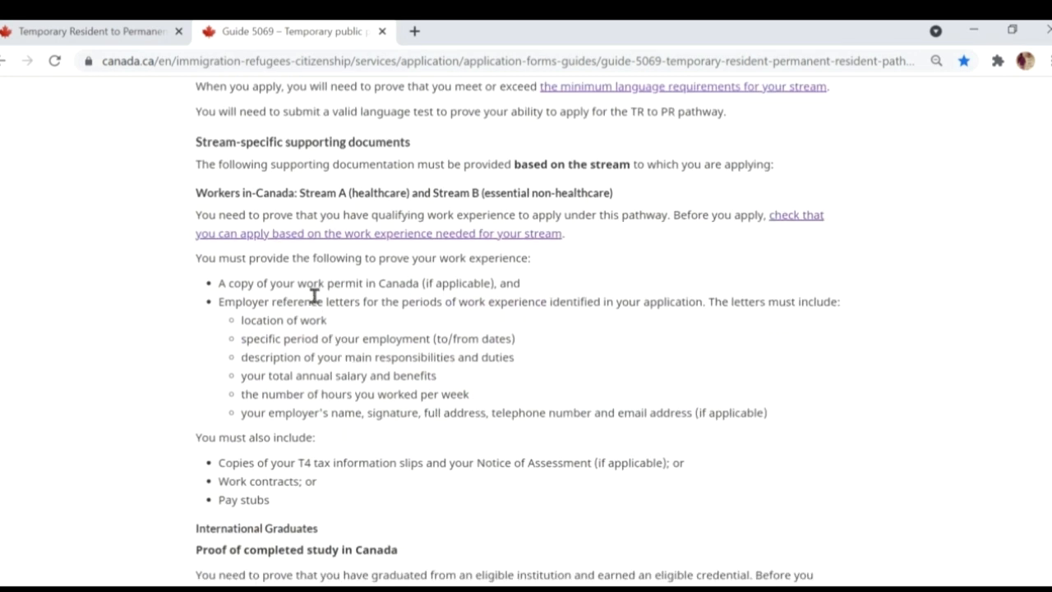
scroll(314, 295, down, 1)
scroll(310, 272, down, 1)
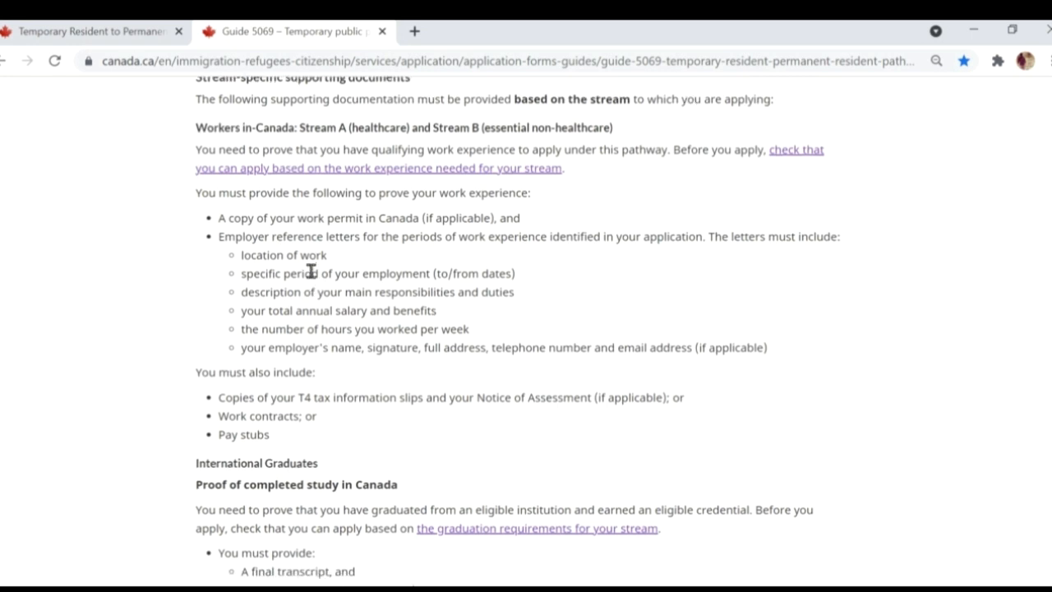
triple_click(355, 129)
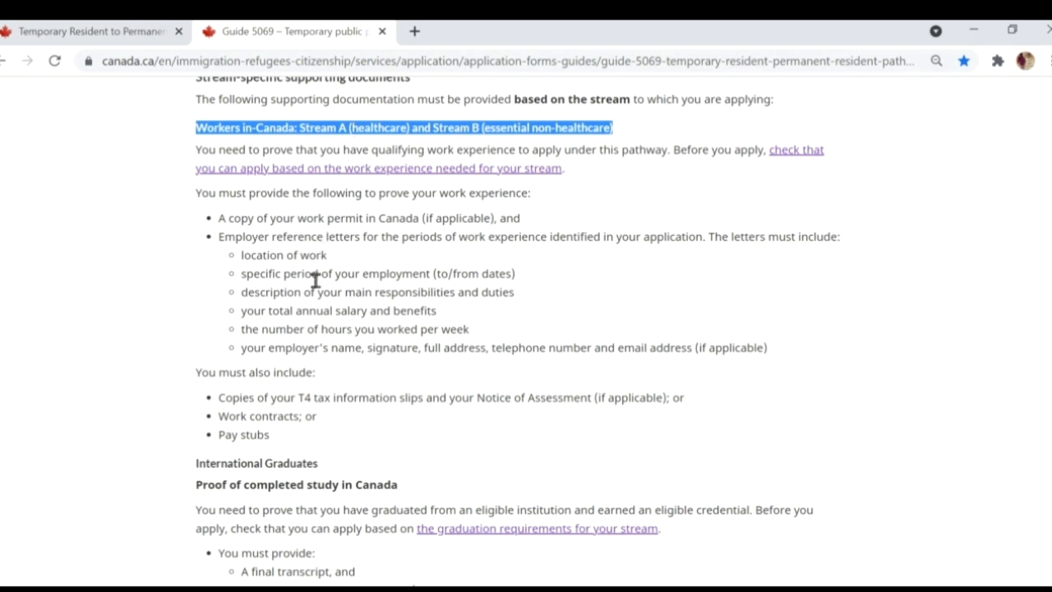
Examine the work experience proofs, International Graduates and document translation sections, through to the list of forms for the intake portal
scroll(315, 279, down, 2)
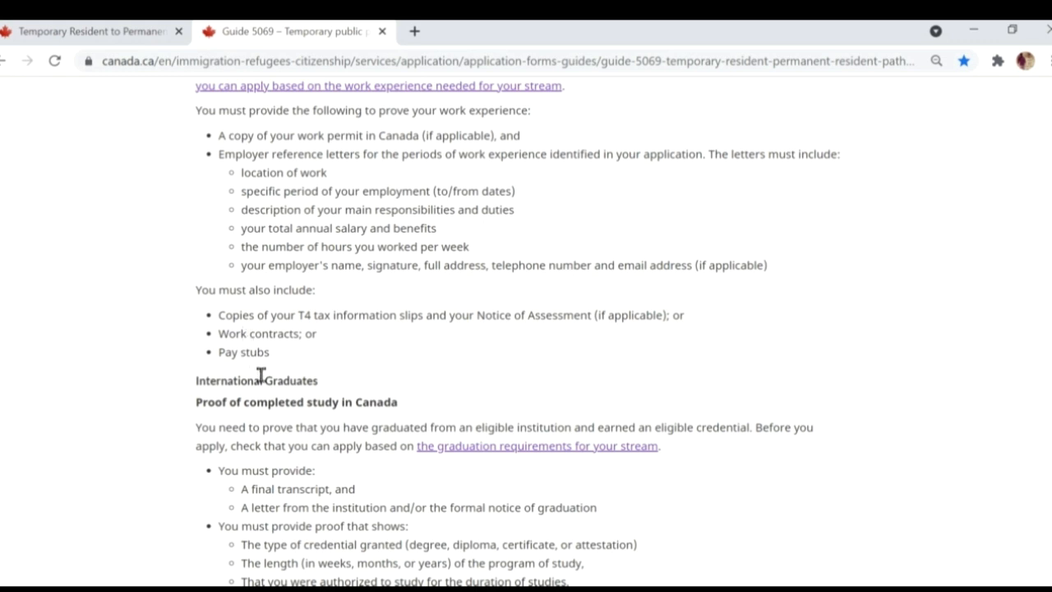
scroll(304, 374, down, 3)
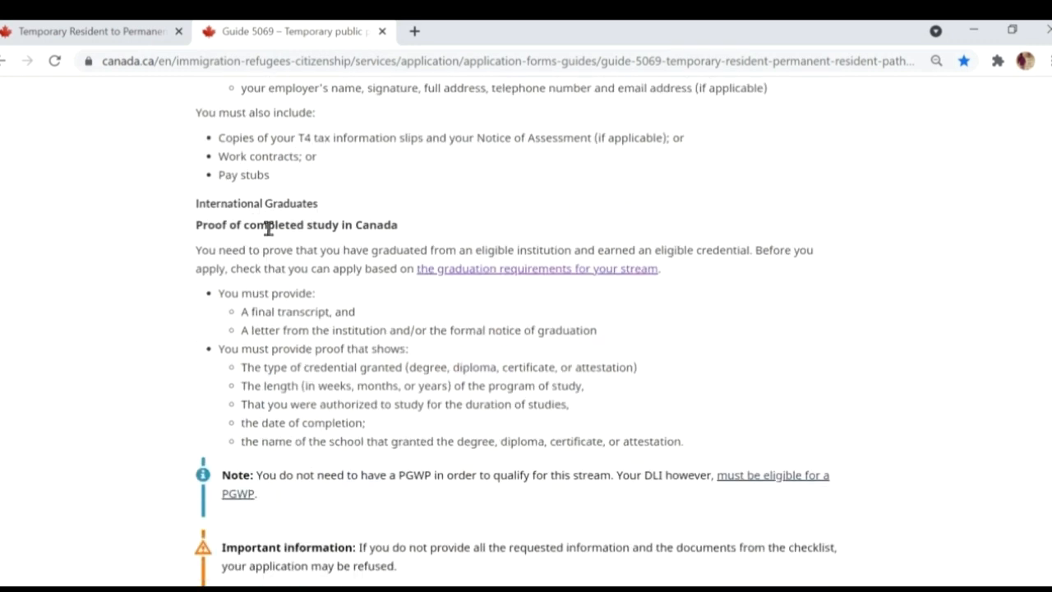
scroll(370, 406, down, 2)
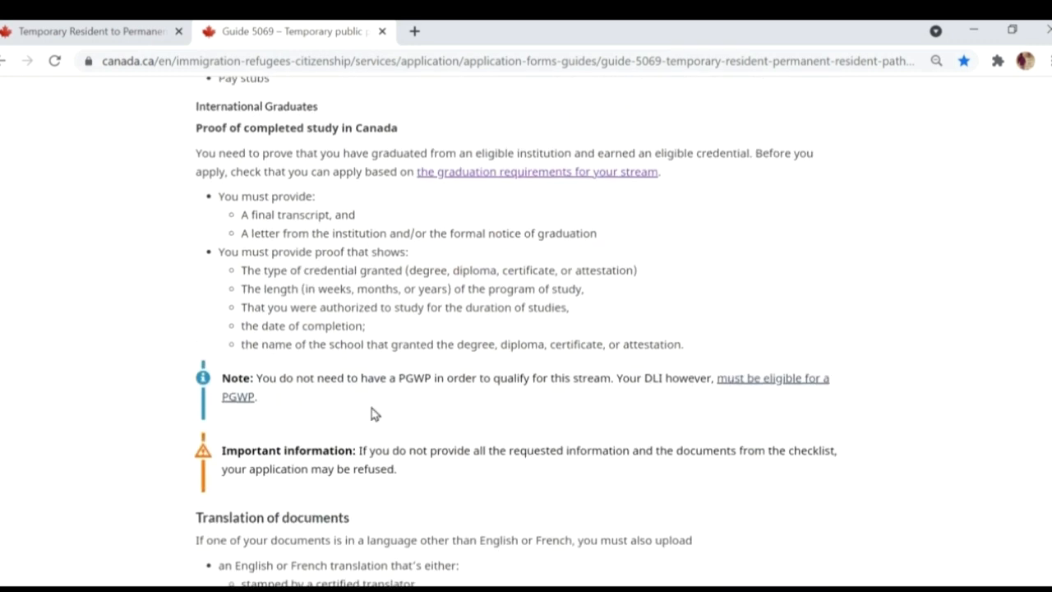
scroll(371, 411, down, 10)
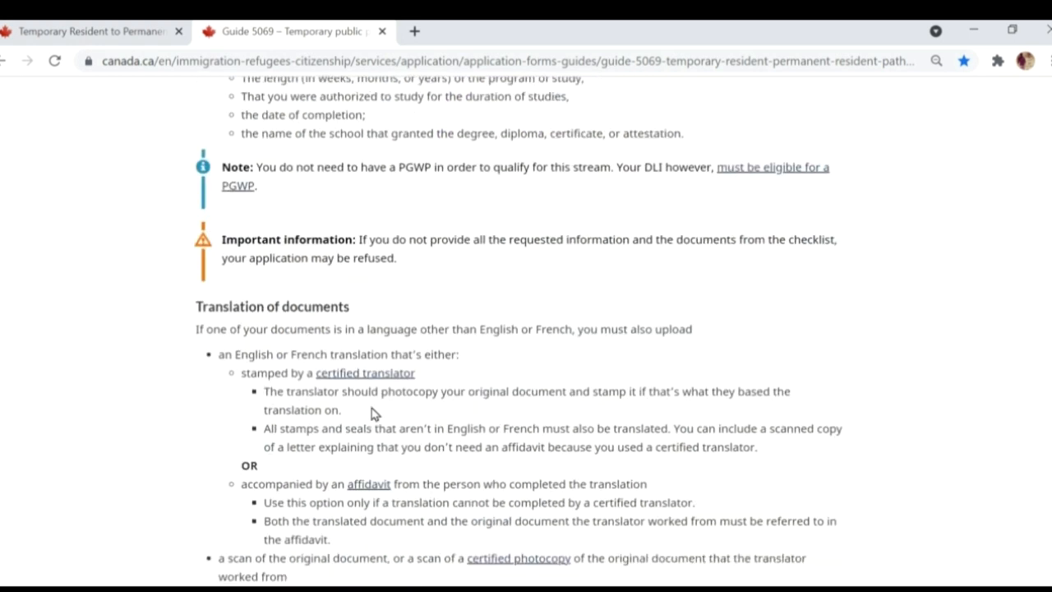
scroll(370, 407, down, 9)
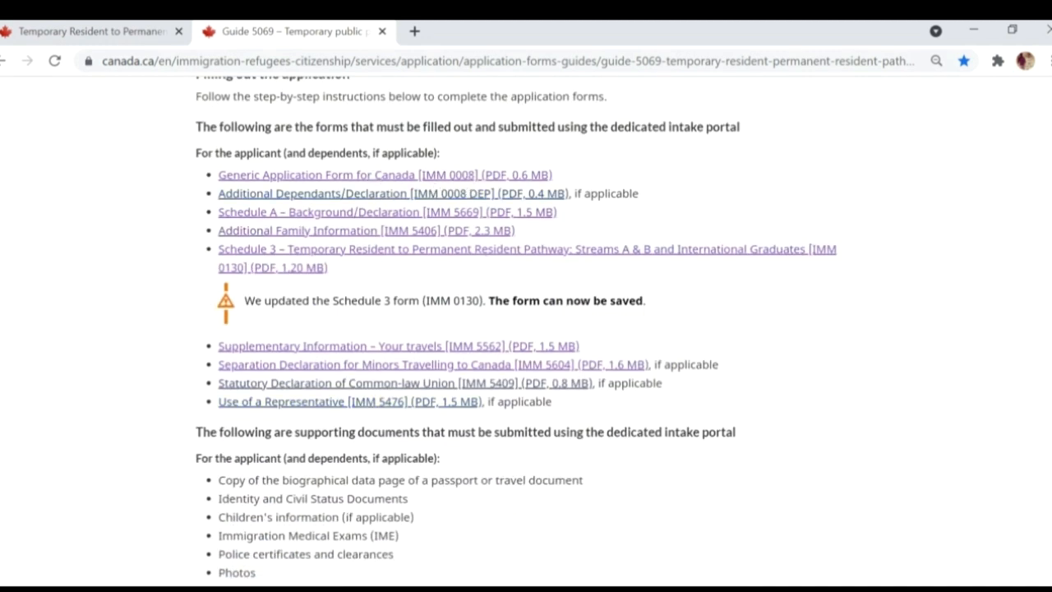
Switch to Adobe Acrobat Reader's imm0008enu_2d.pdf form and arrange the browser guide side by side with it
mouse_move(505, 589)
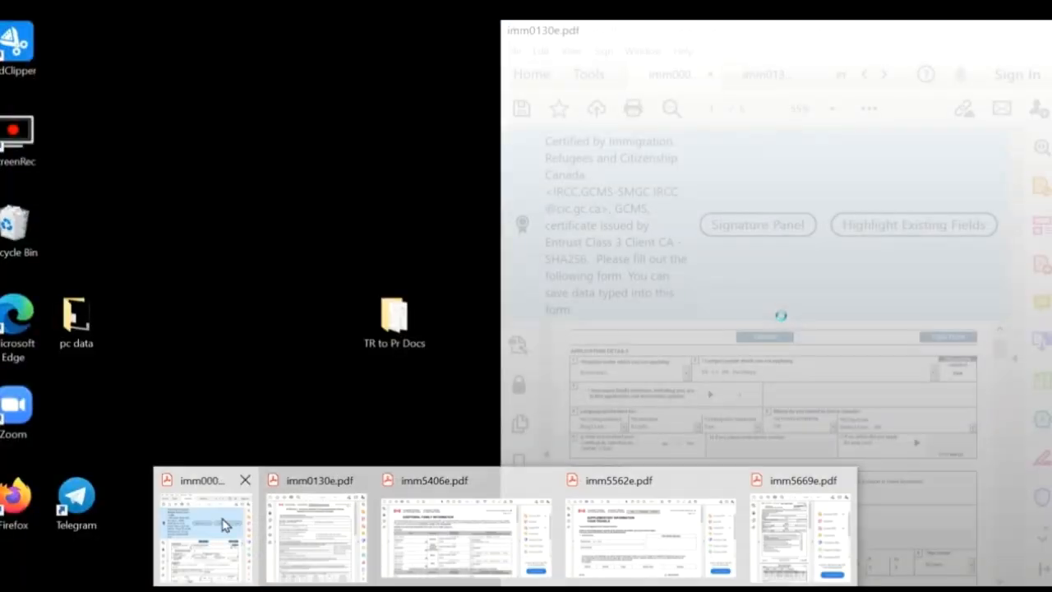
click(222, 516)
click(450, 30)
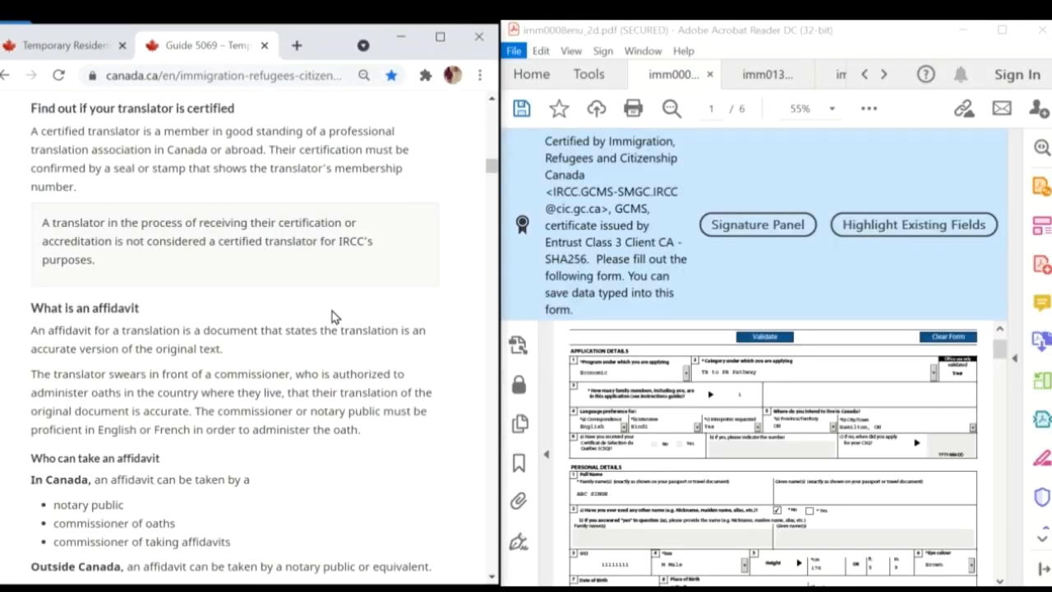
Look through the guide's affidavit, passport, civil status, medical exam, police certificate, photo and fee sections to find the Generic Application Form (IMM 0008) instructions
scroll(332, 317, down, 3)
scroll(328, 325, down, 5)
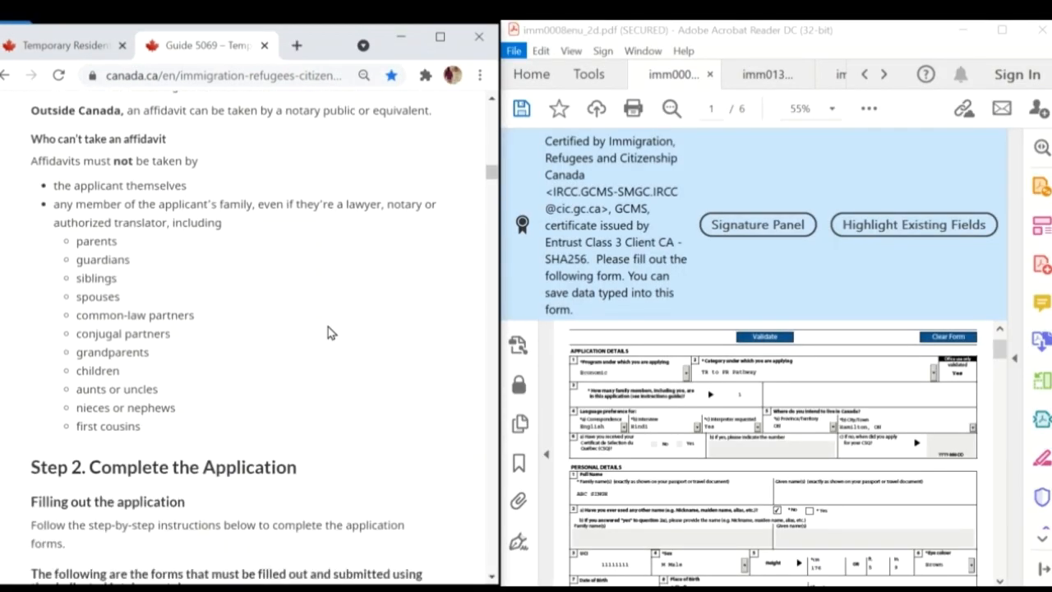
scroll(328, 326, down, 15)
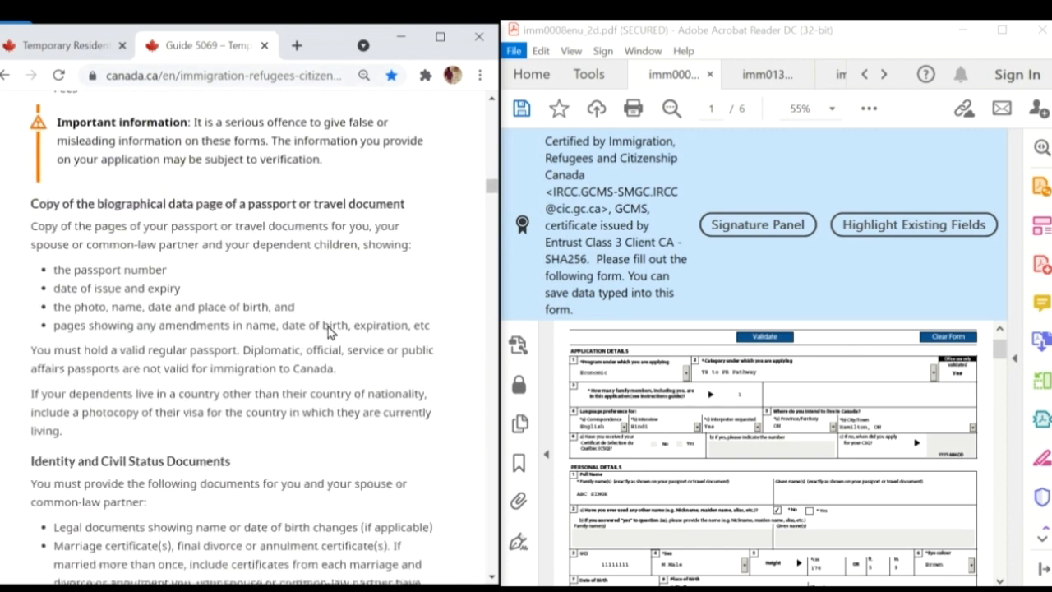
scroll(695, 421, down, 1)
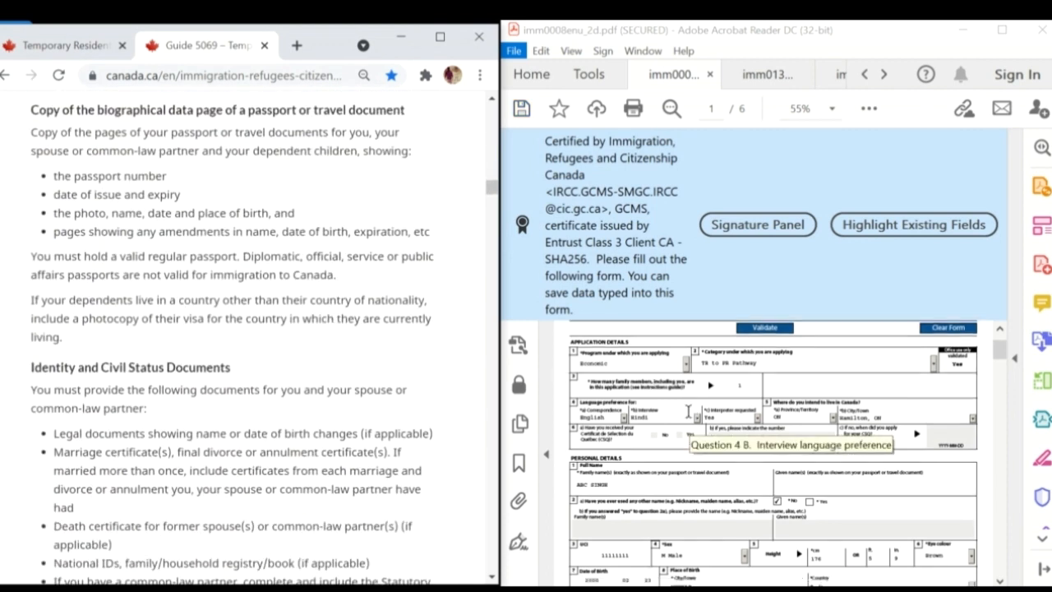
scroll(385, 435, down, 7)
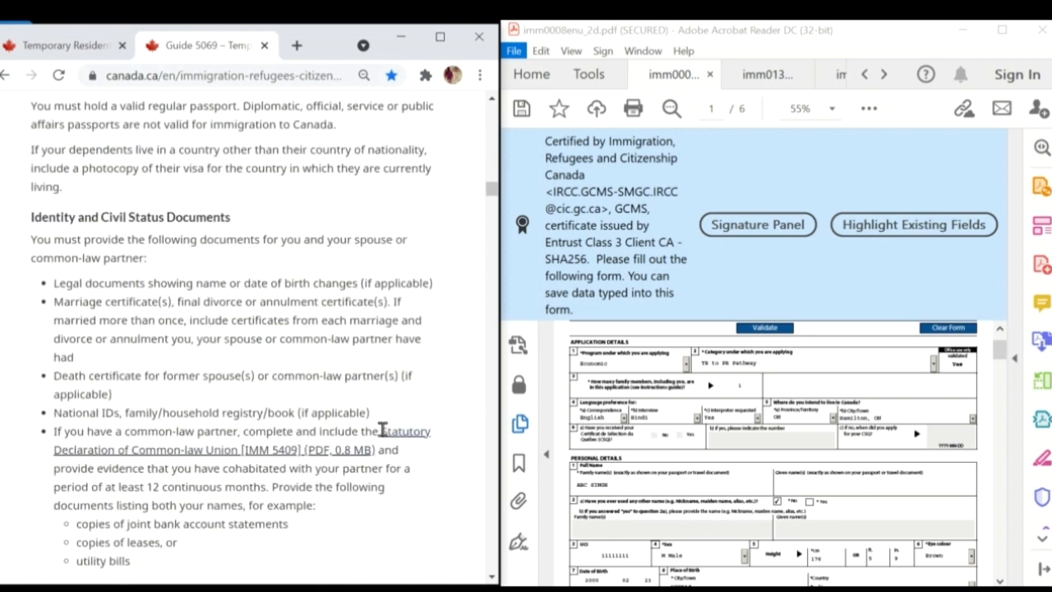
scroll(384, 436, down, 12)
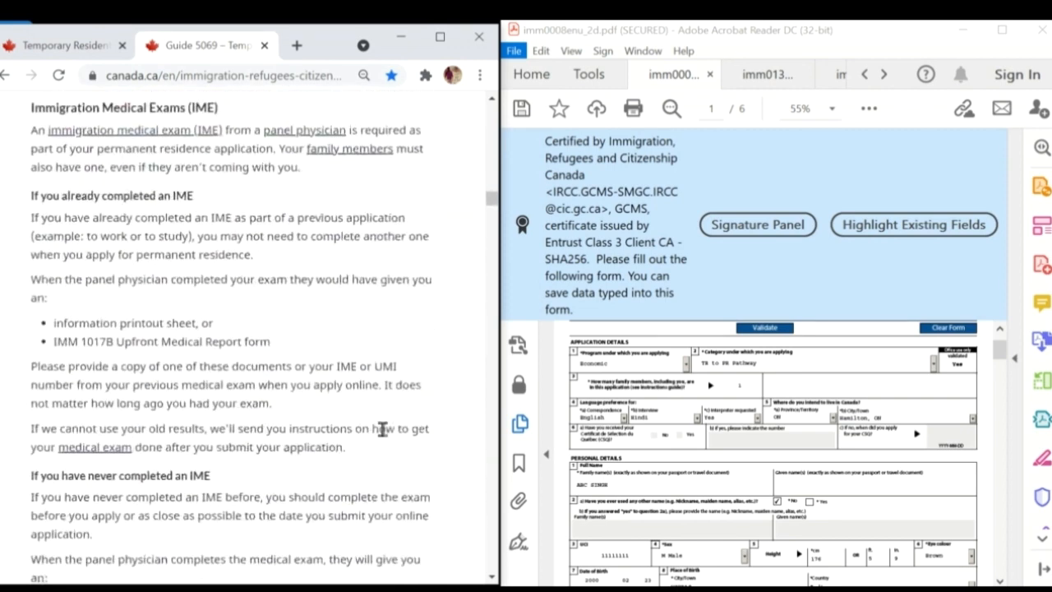
scroll(382, 431, down, 15)
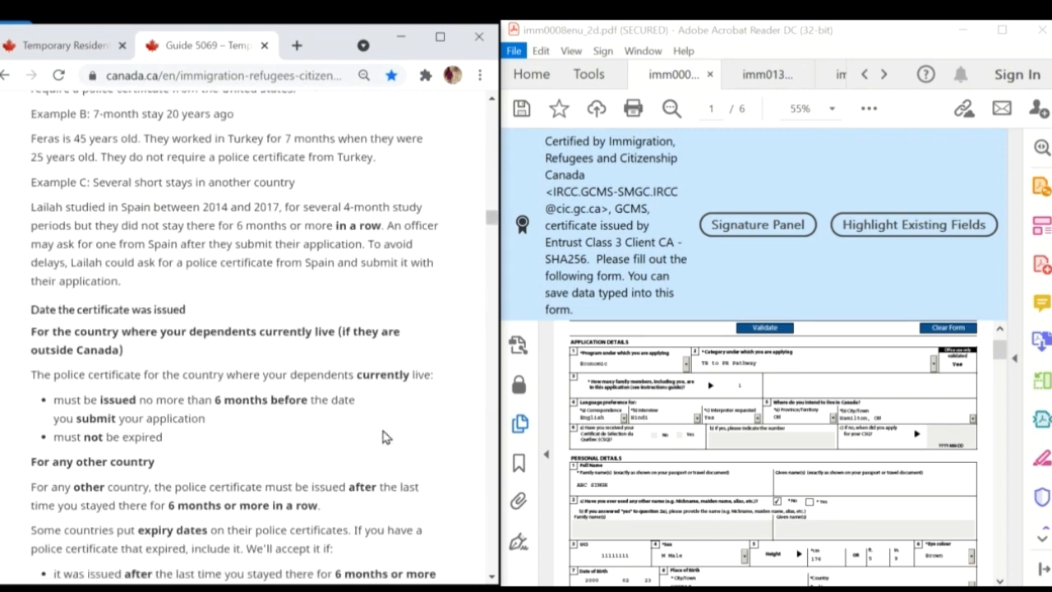
scroll(382, 435, down, 12)
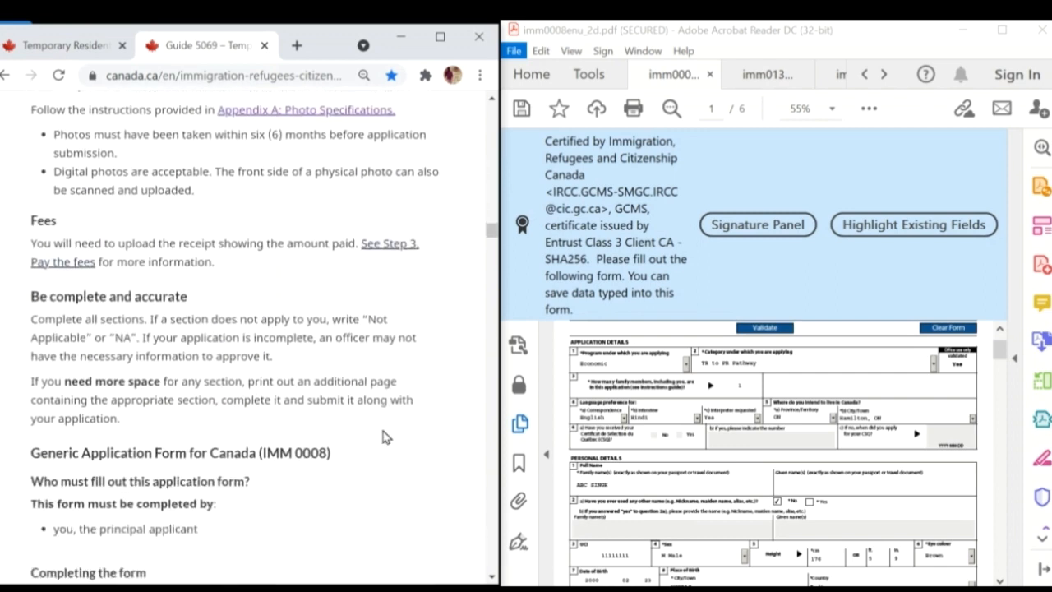
scroll(383, 434, down, 5)
scroll(305, 347, up, 3)
scroll(305, 348, up, 6)
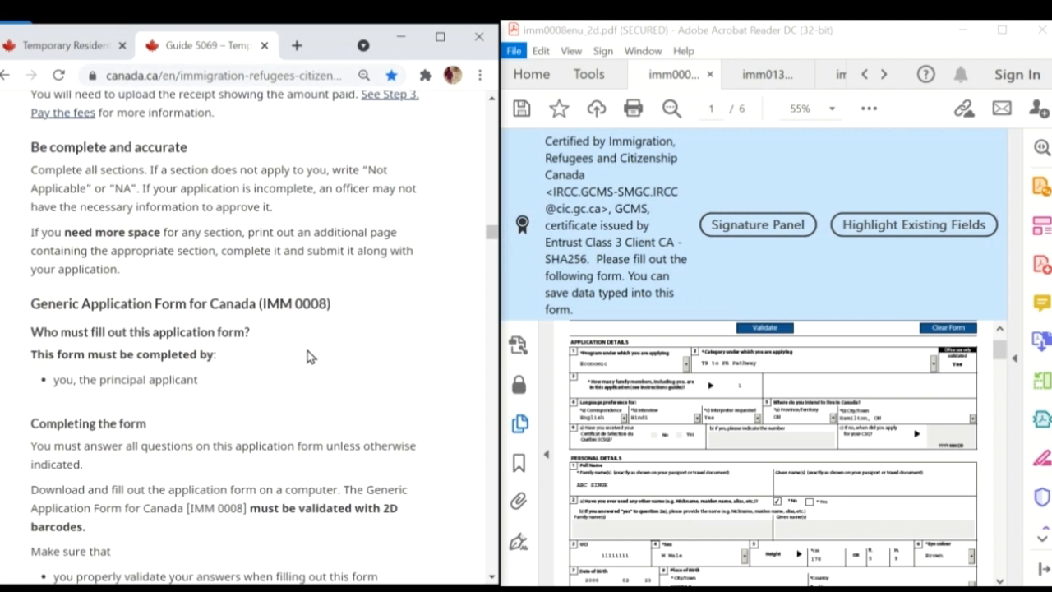
Read the IMM 0008 instructions on completing and validating the form, through to the Application Details guidance for Questions 1 to 4
scroll(304, 349, down, 5)
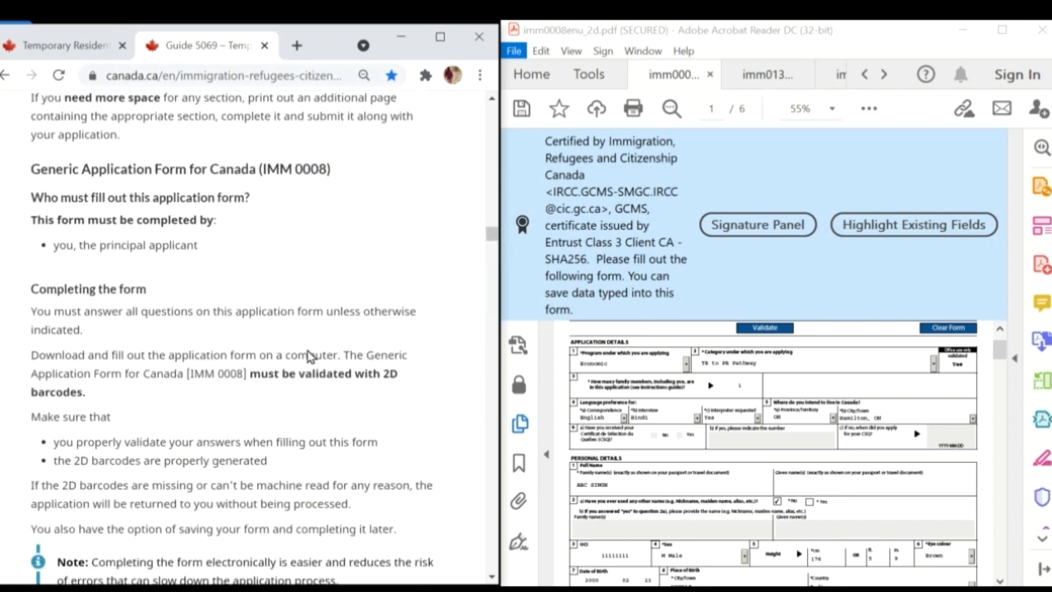
scroll(305, 349, up, 1)
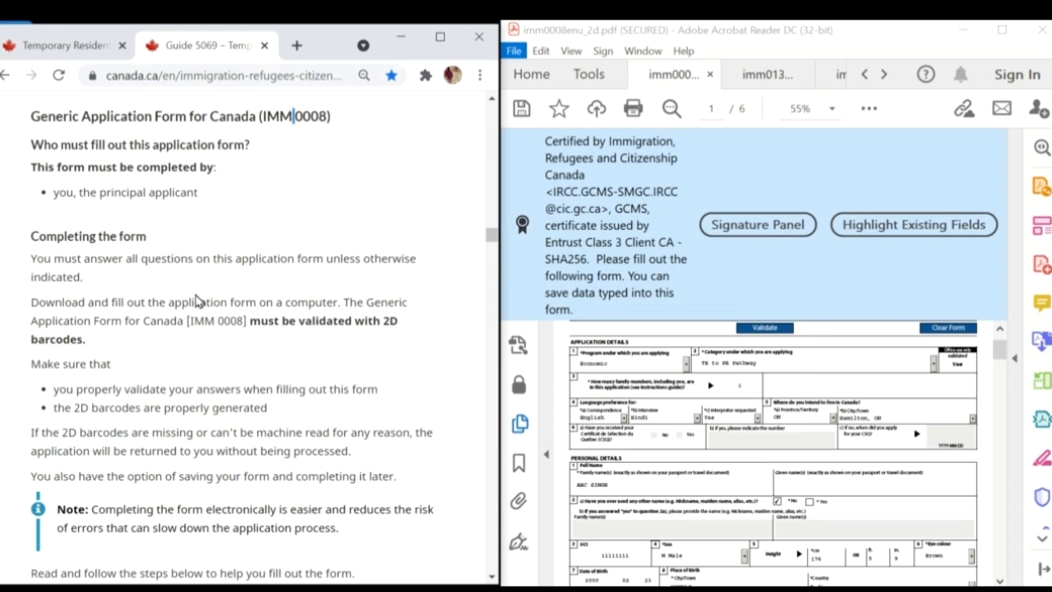
scroll(197, 301, down, 1)
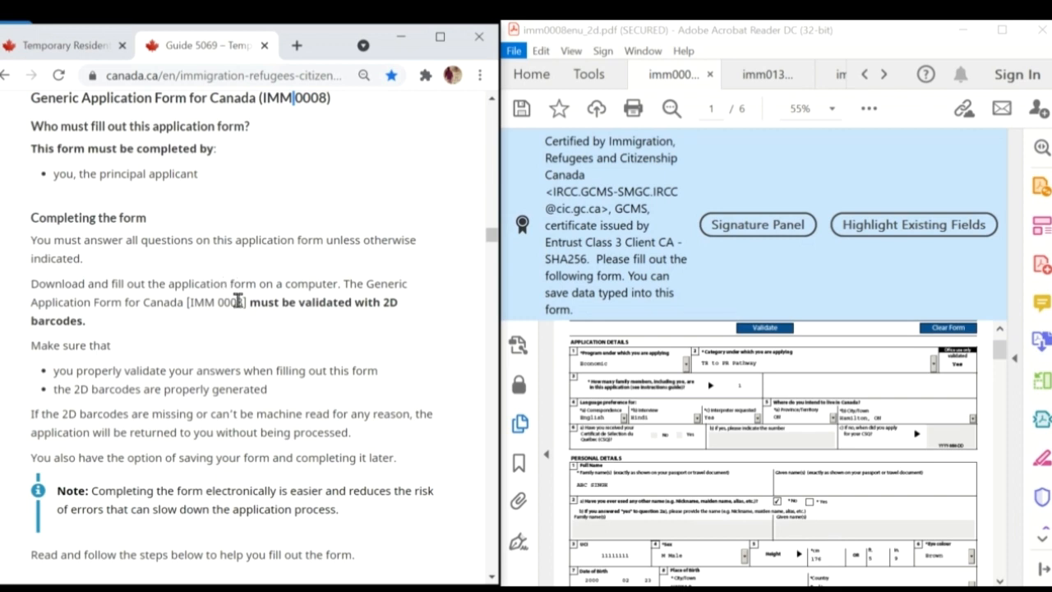
scroll(241, 362, down, 2)
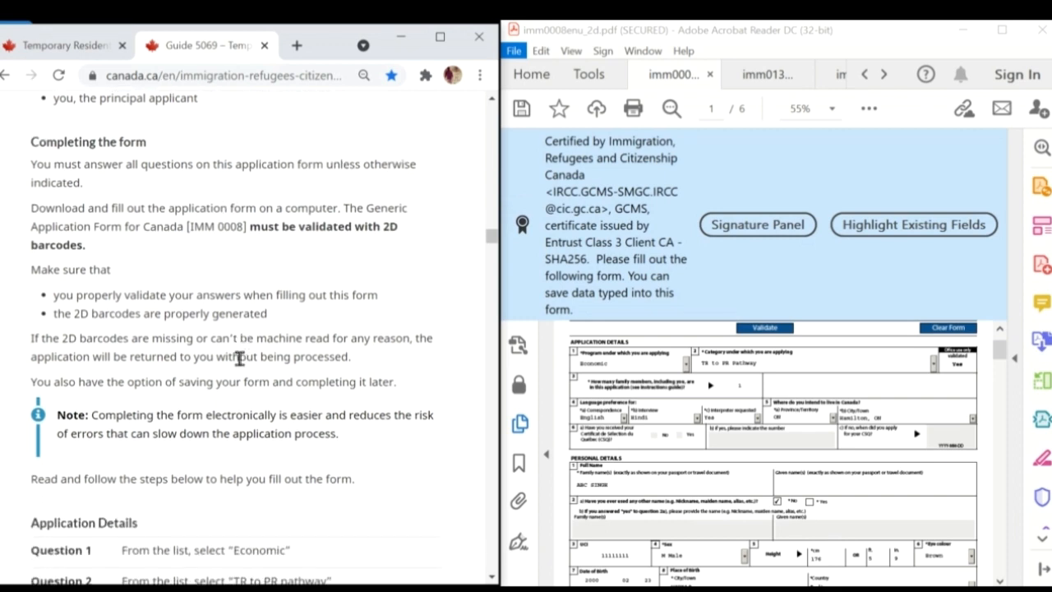
scroll(238, 358, down, 2)
scroll(239, 358, down, 2)
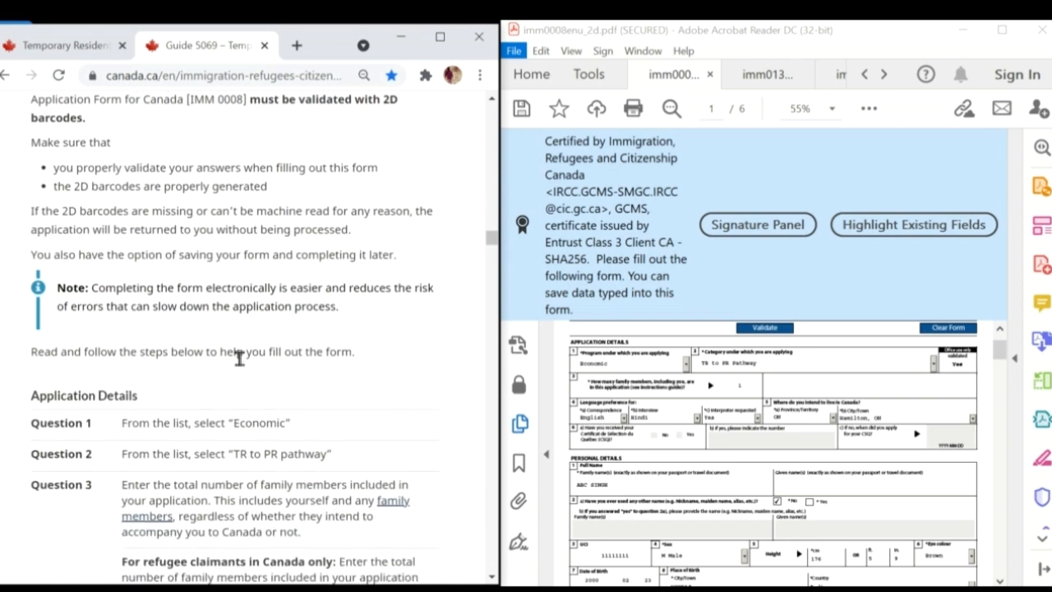
scroll(240, 360, down, 2)
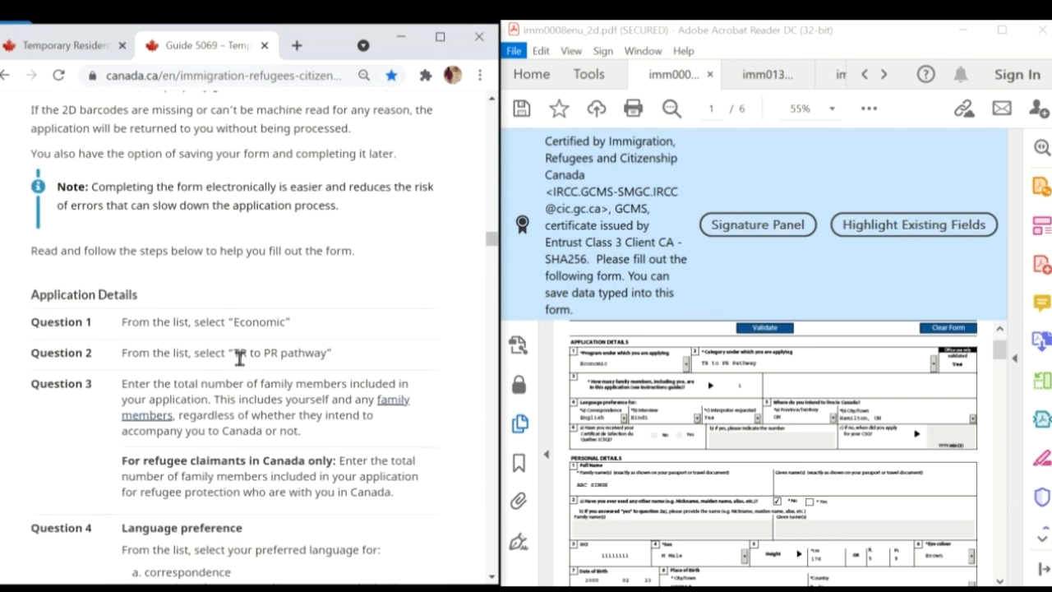
Compare the guide's Application Details guidance for Questions 1 to 6 with the matching answers on the IMM 0008 form
scroll(238, 358, down, 1)
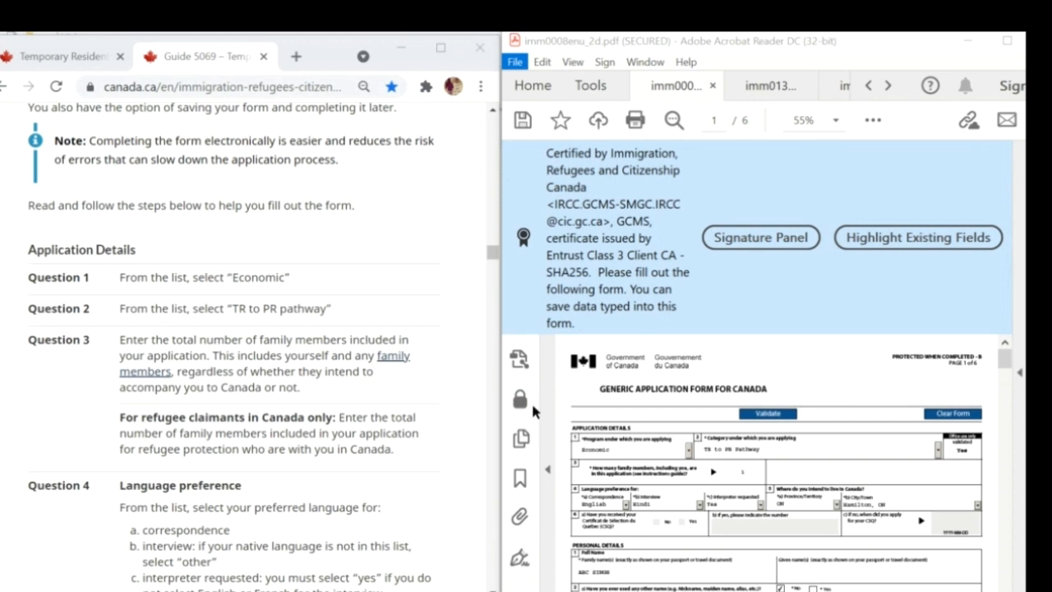
scroll(577, 438, down, 1)
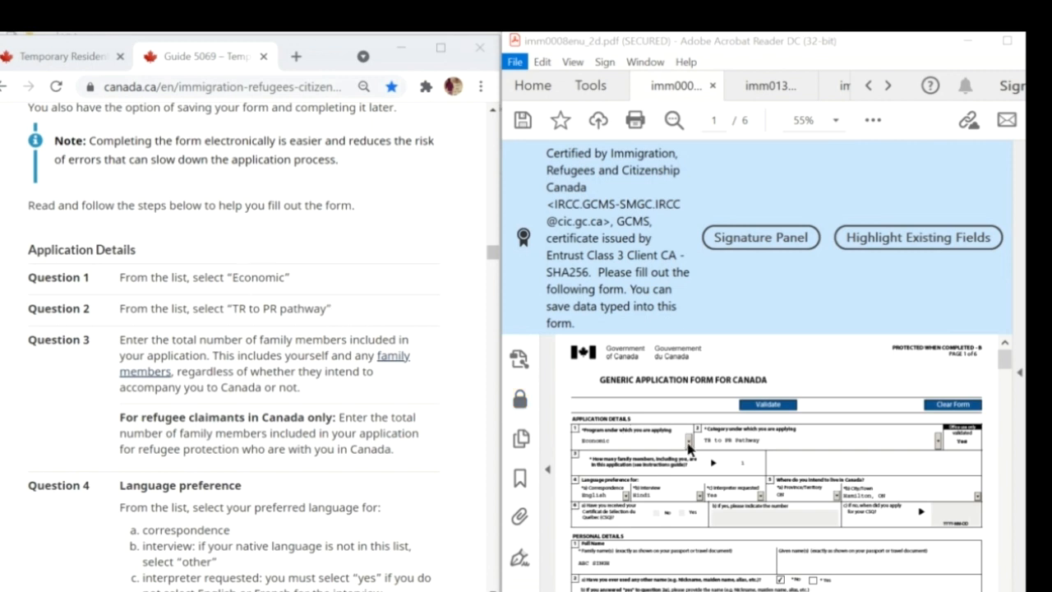
click(688, 445)
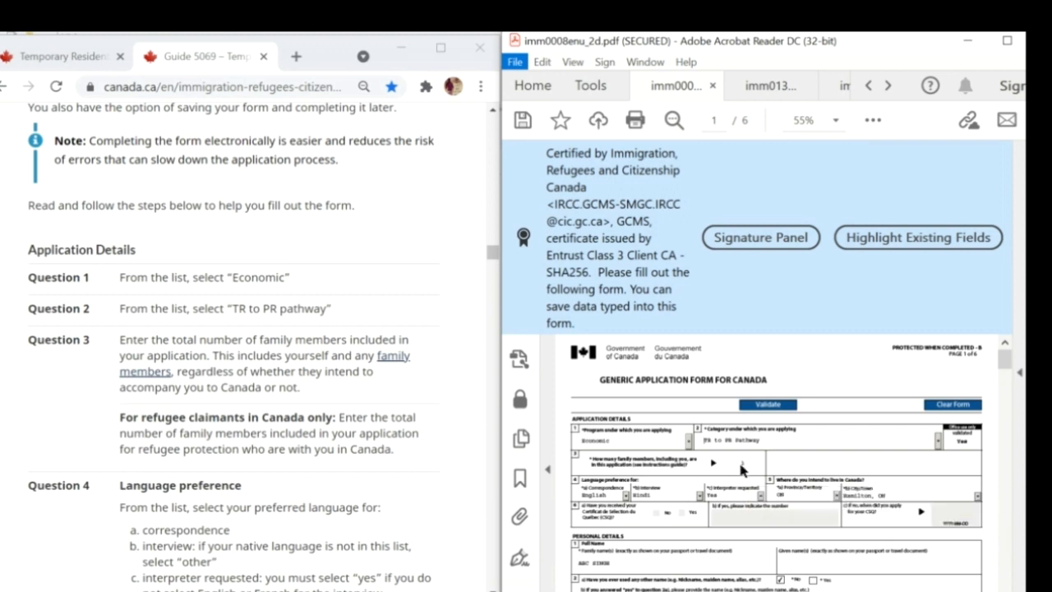
scroll(371, 489, down, 3)
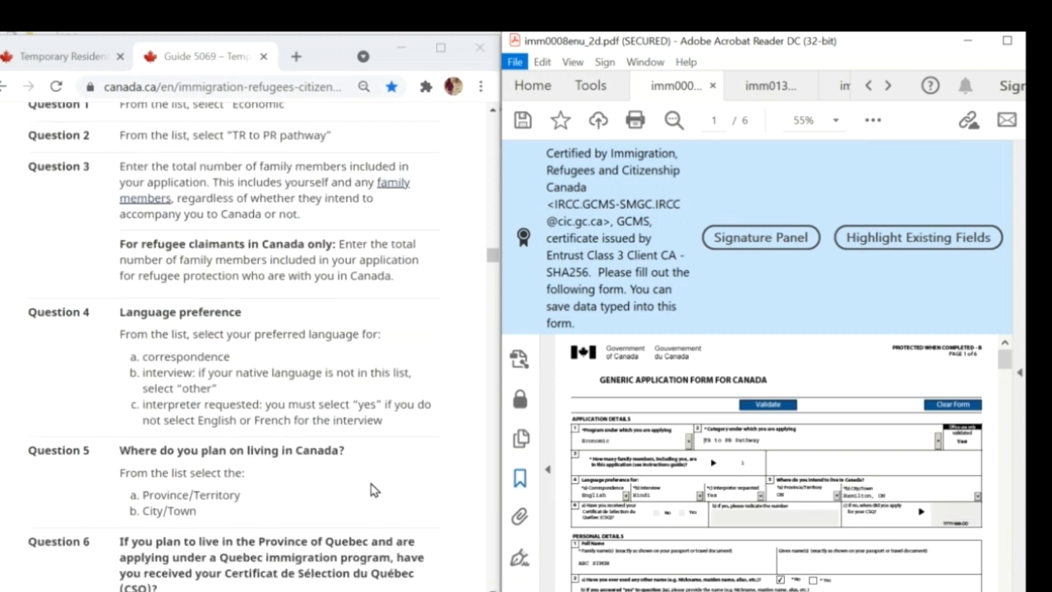
scroll(371, 490, down, 1)
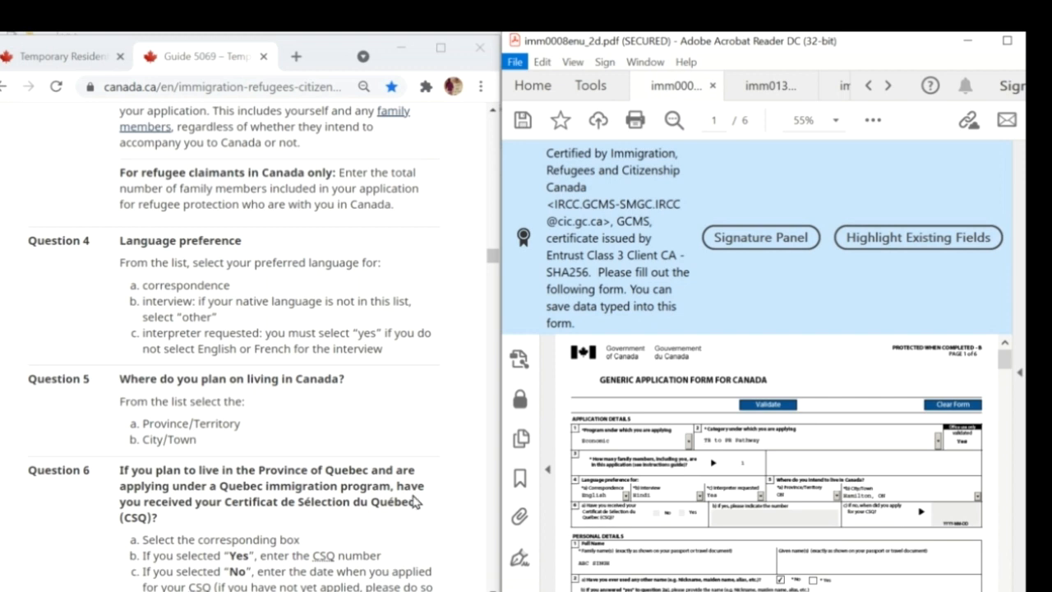
scroll(374, 485, down, 3)
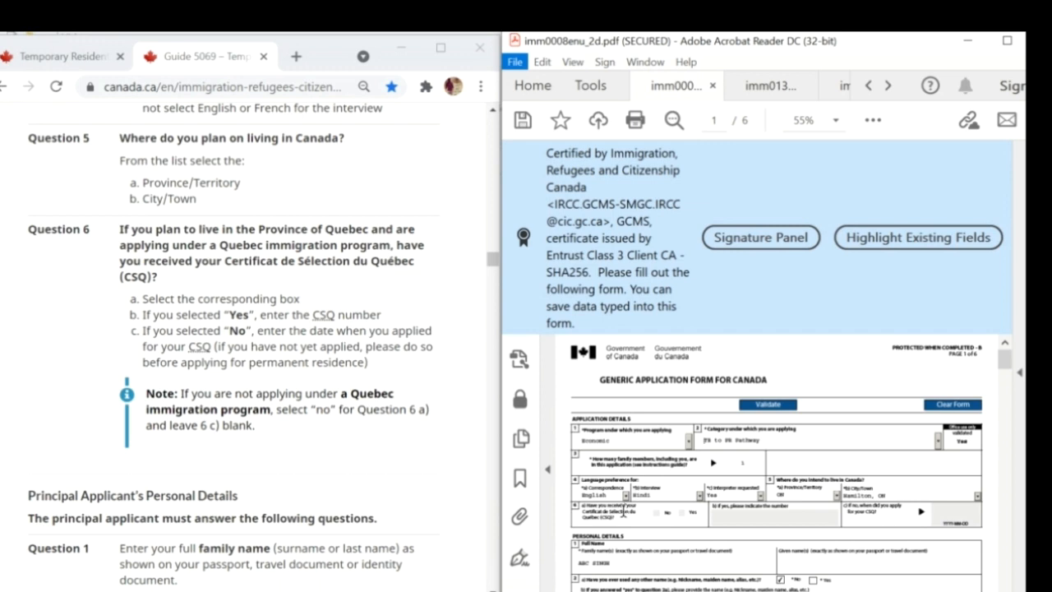
scroll(623, 511, down, 3)
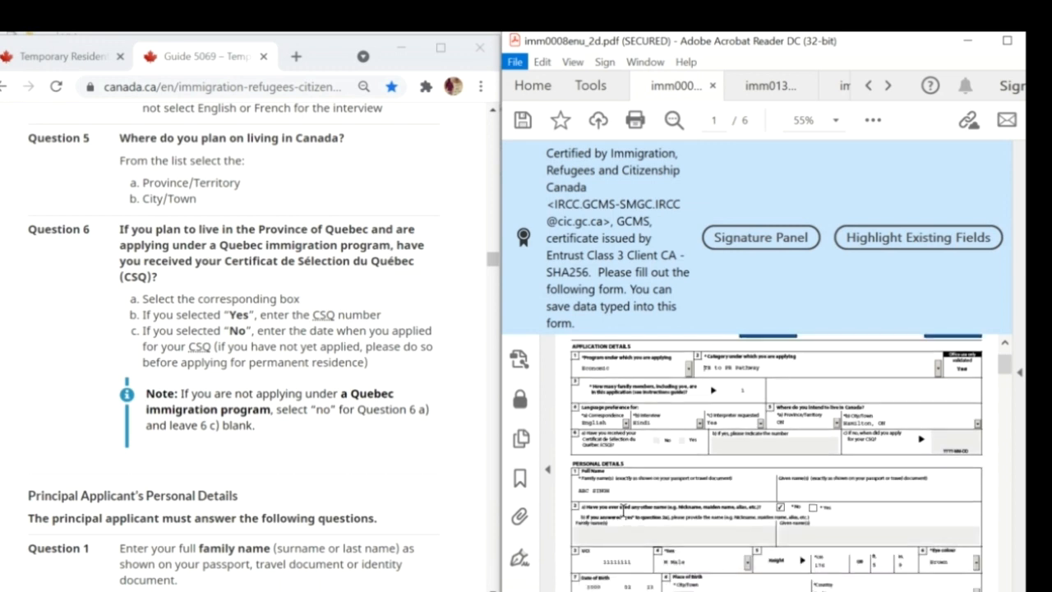
Read the Personal Details Question 1 guidance, temporarily highlighting the paragraphs on a missing family name or given name
scroll(624, 511, down, 2)
scroll(330, 512, down, 5)
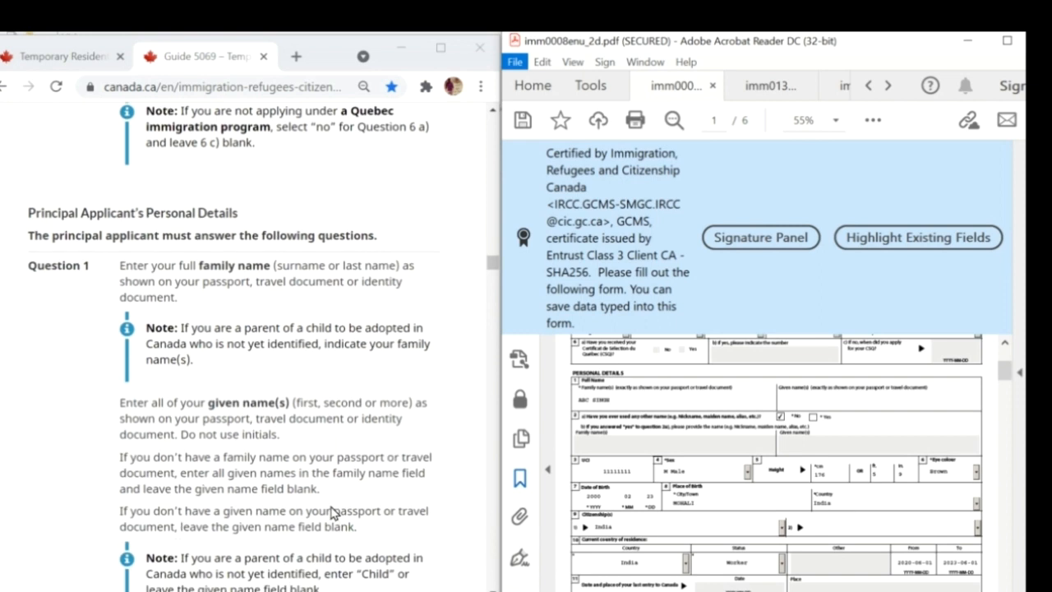
scroll(336, 479, up, 1)
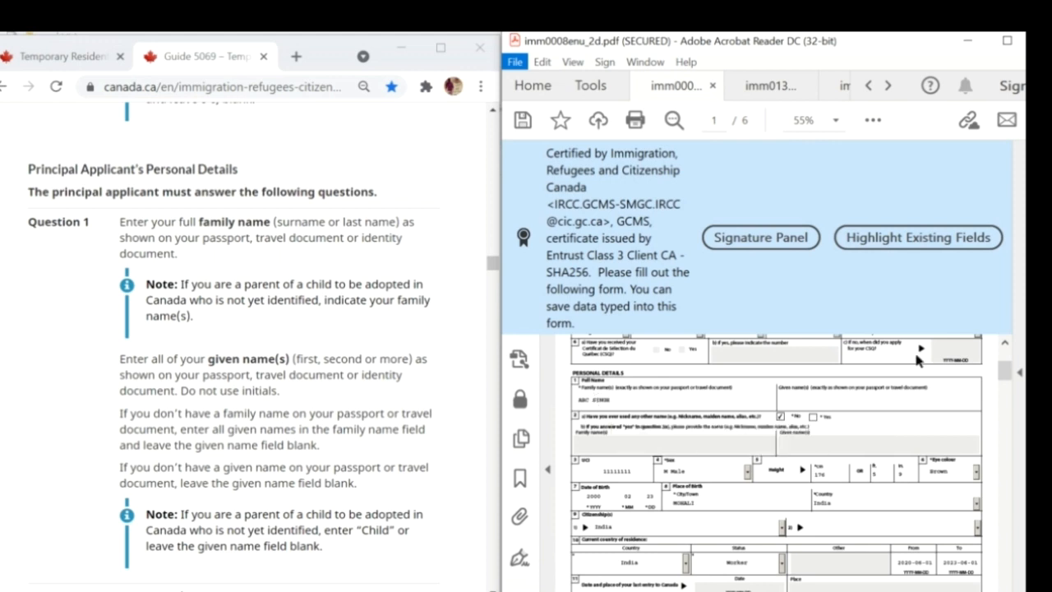
click(355, 483)
drag(355, 483, 120, 413)
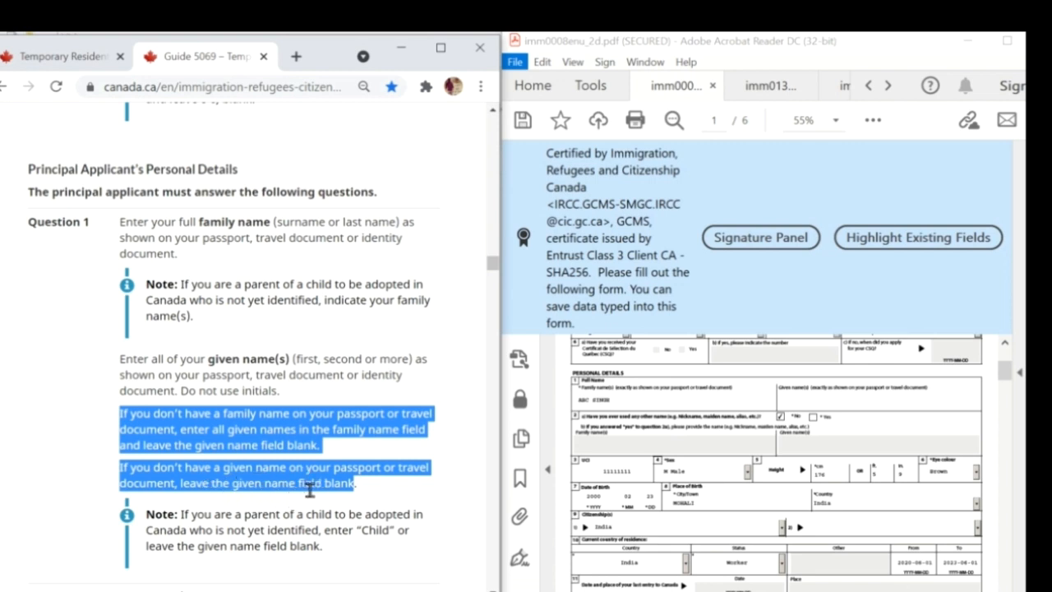
scroll(370, 485, down, 2)
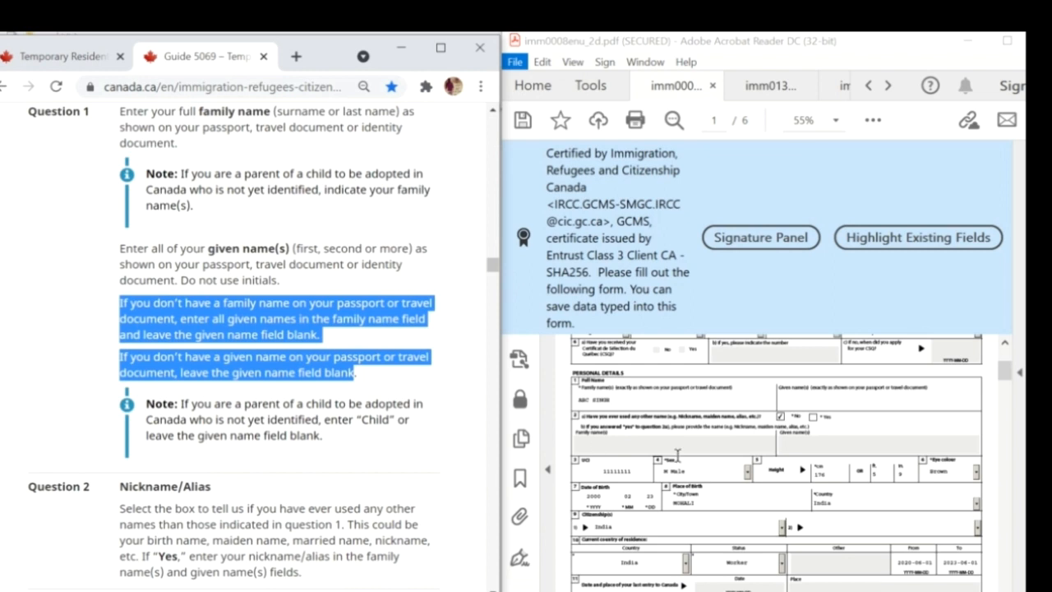
click(411, 462)
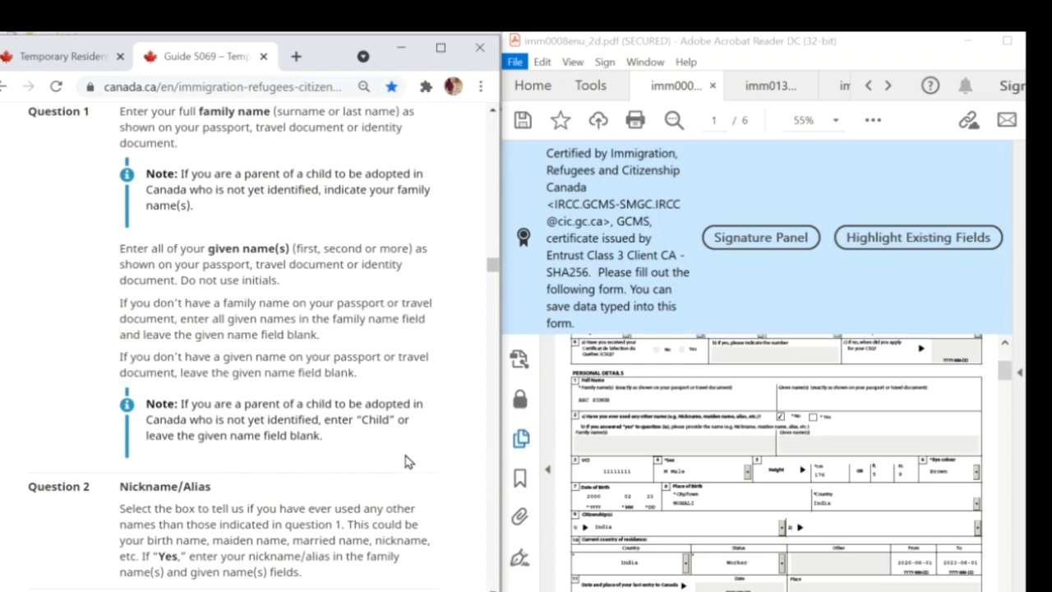
Review the guide's Personal Details instructions on nickname or alias, UCI and gender in Questions 2 to 4 alongside the form
scroll(409, 462, down, 3)
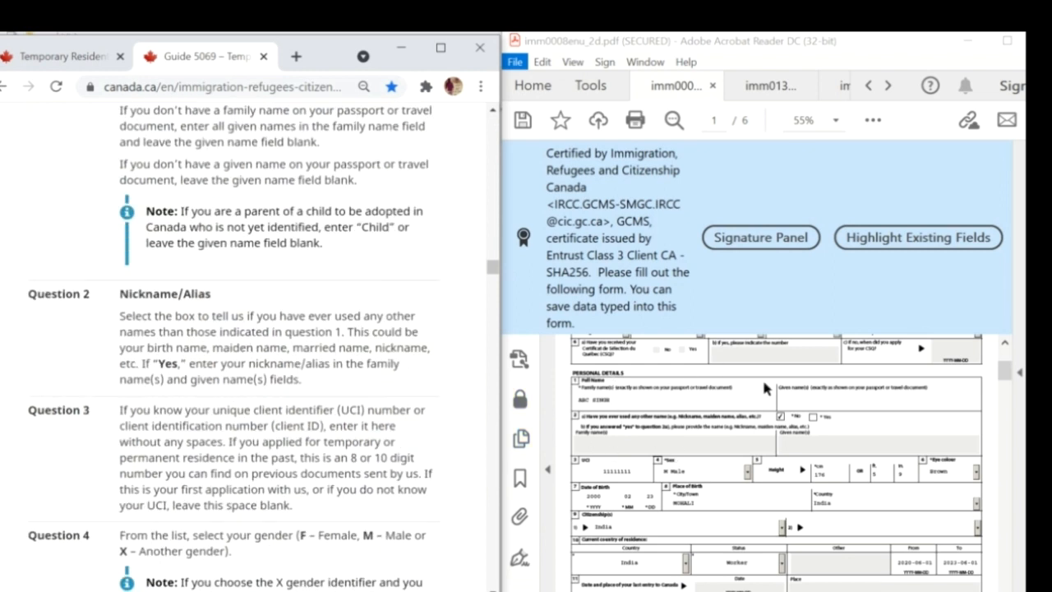
scroll(404, 458, down, 1)
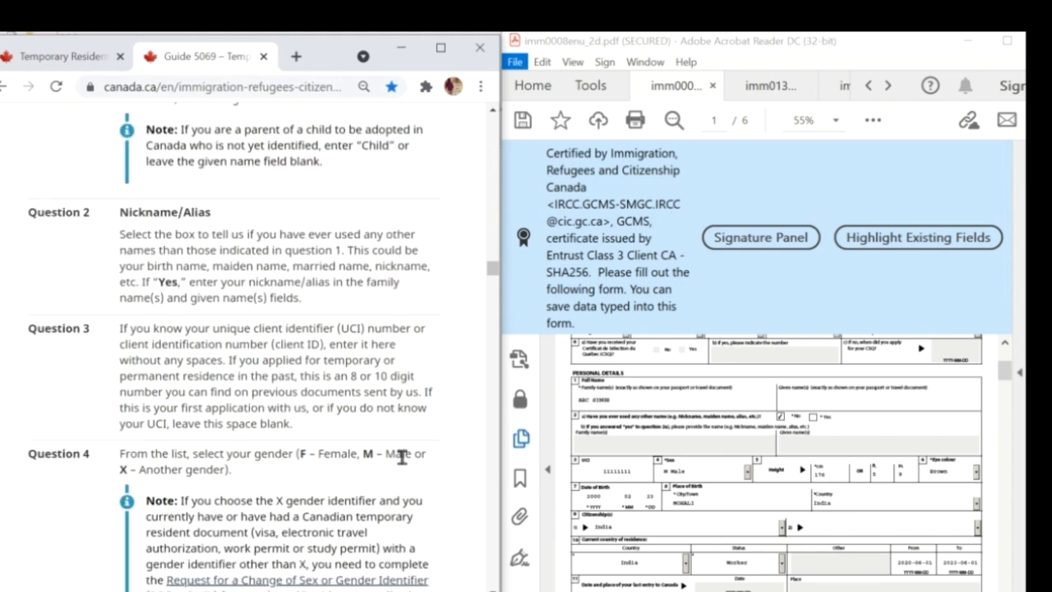
scroll(653, 470, down, 1)
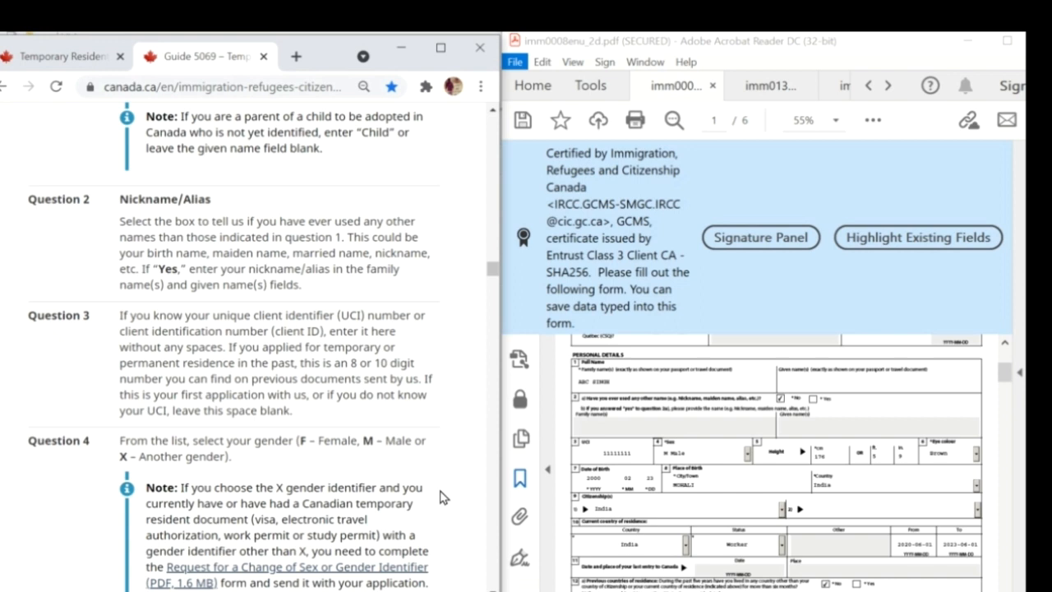
scroll(382, 517, down, 1)
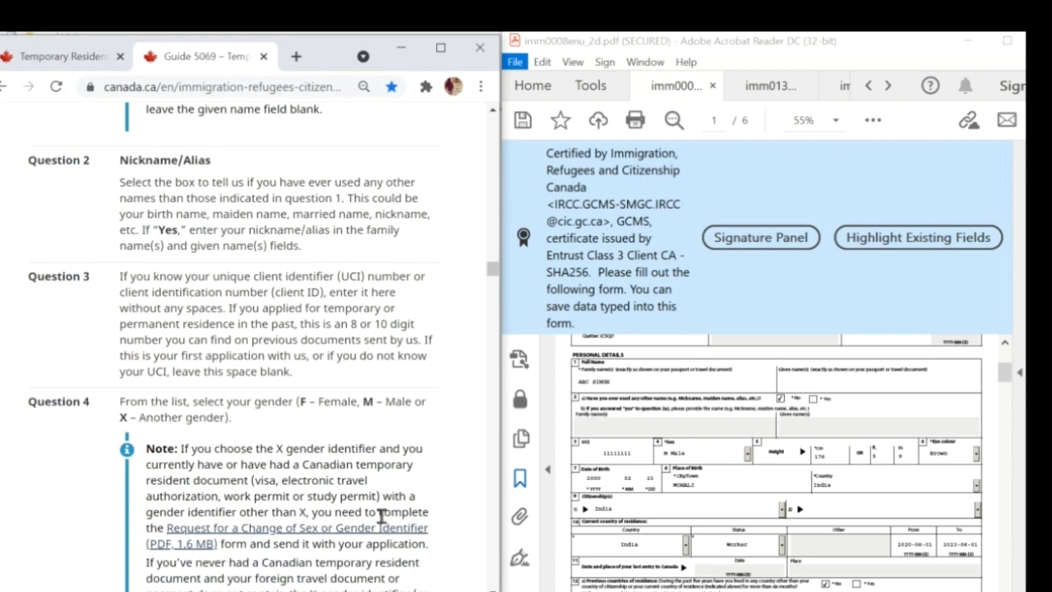
scroll(382, 515, down, 1)
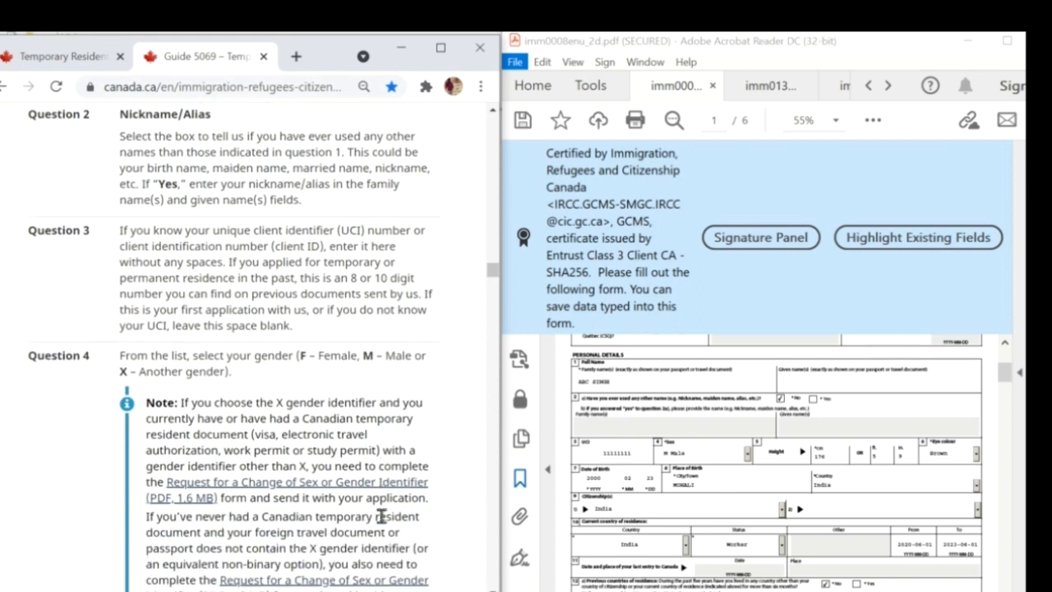
scroll(382, 516, down, 3)
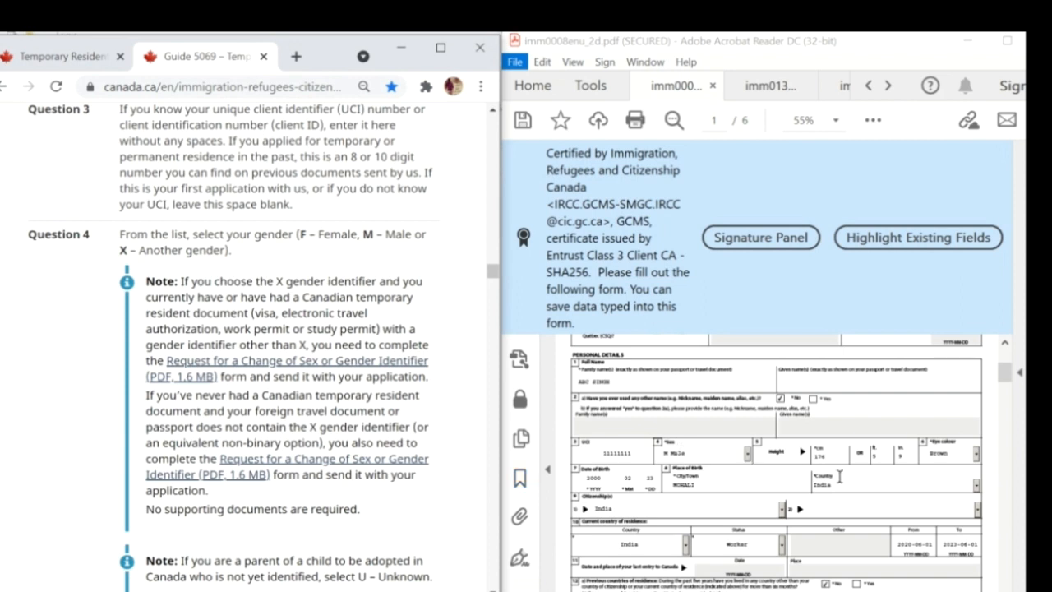
Review the guide's instructions on height, eye colour, birth details, citizenship and current country of residence in Questions 5 to 10
scroll(428, 472, down, 3)
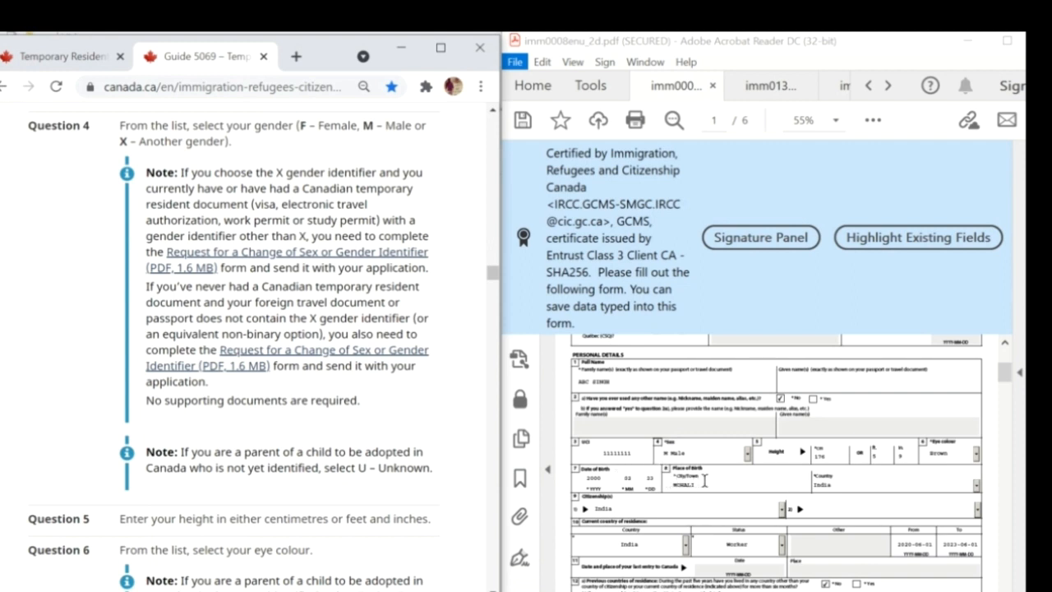
scroll(418, 475, down, 4)
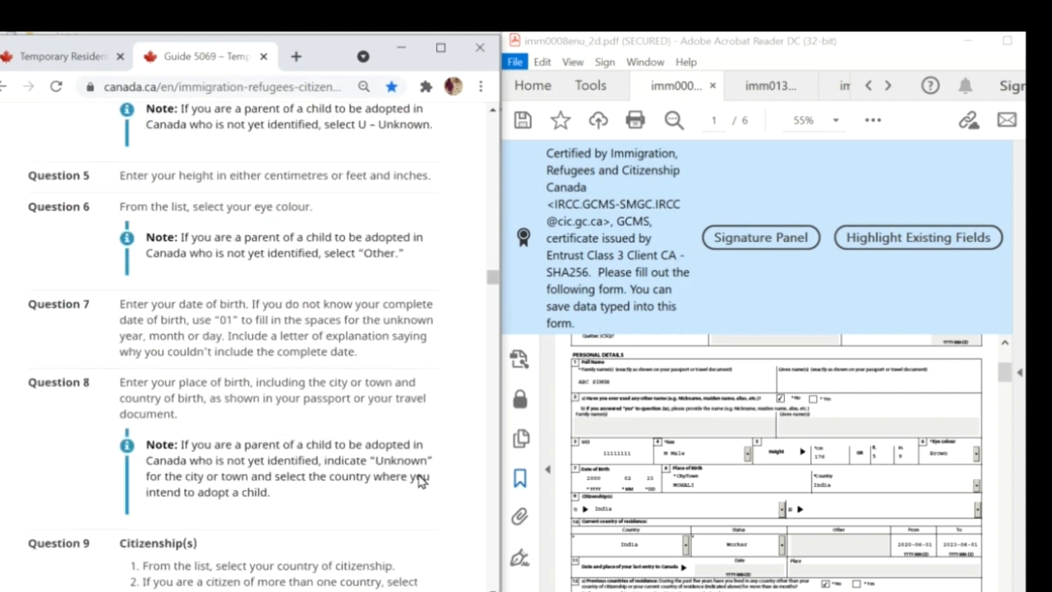
scroll(419, 481, down, 1)
scroll(309, 476, down, 3)
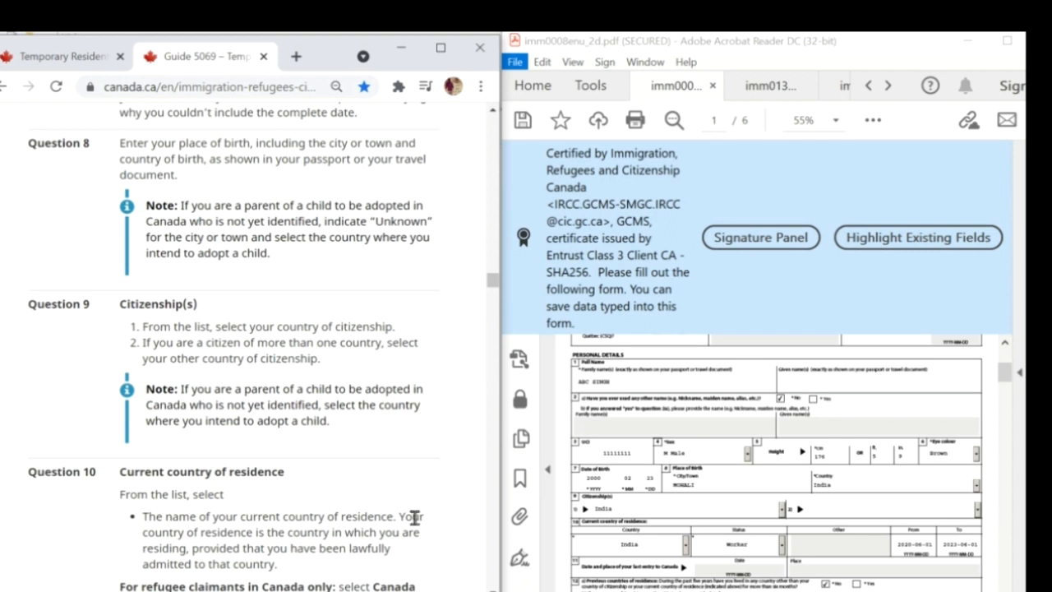
scroll(415, 517, down, 2)
scroll(667, 485, down, 2)
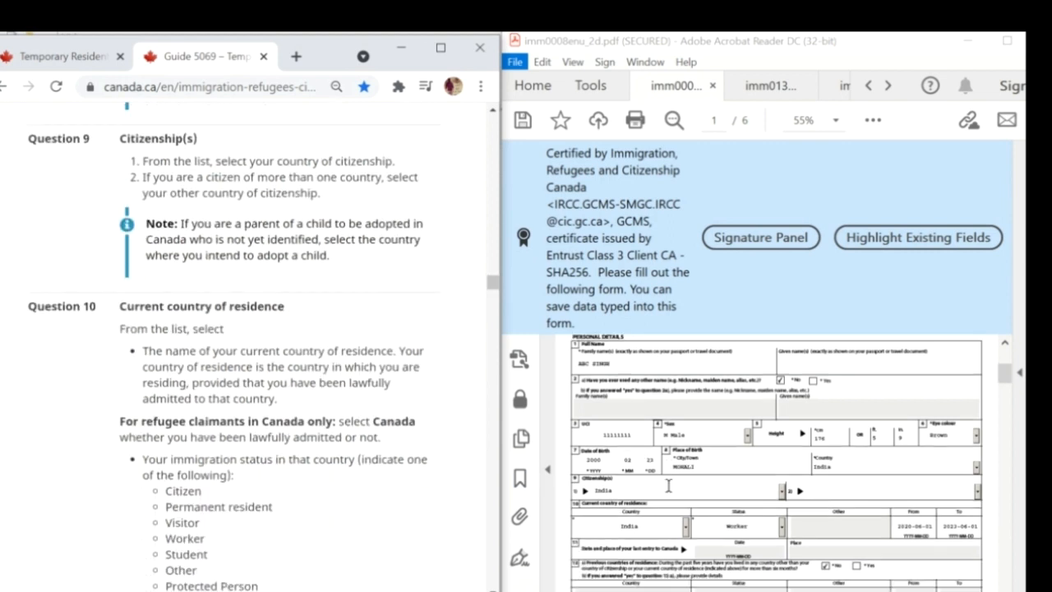
Set the current country of residence in Question 10 of the form's Personal Details to Canada
click(669, 484)
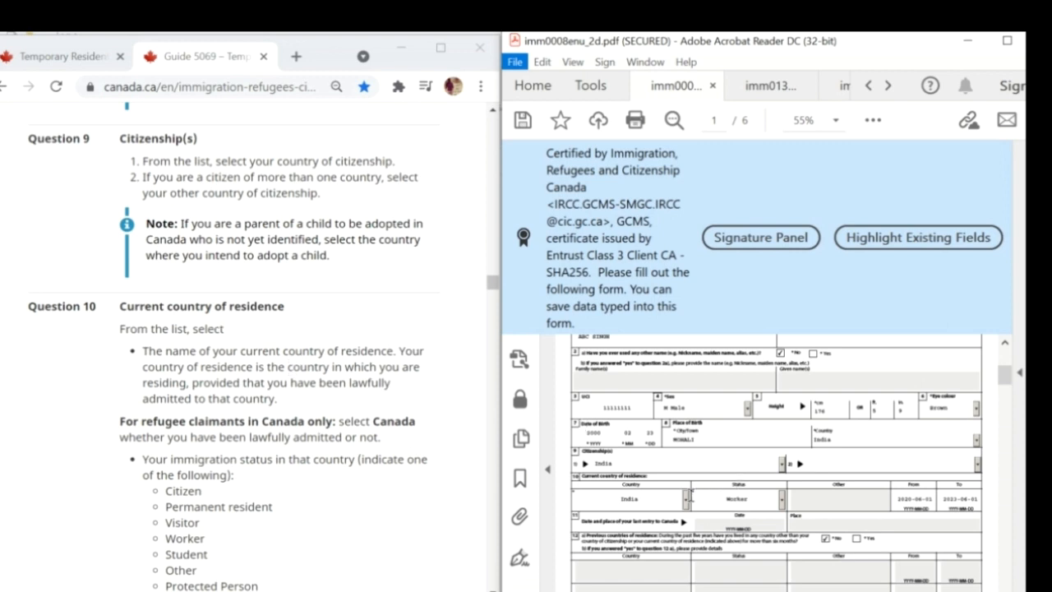
click(686, 499)
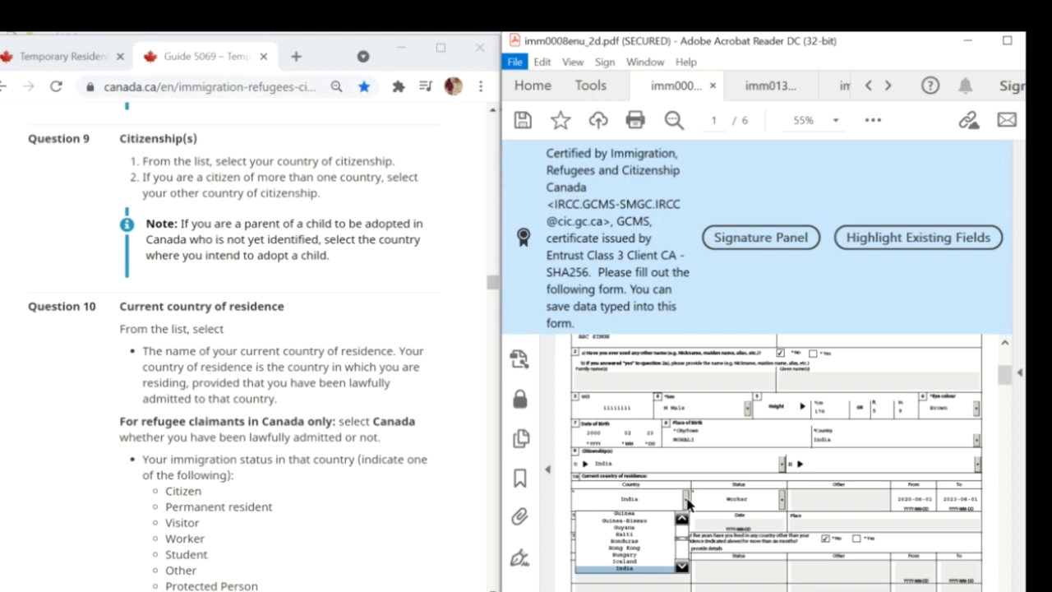
key(c)
key(c)
key(c)
key(c)
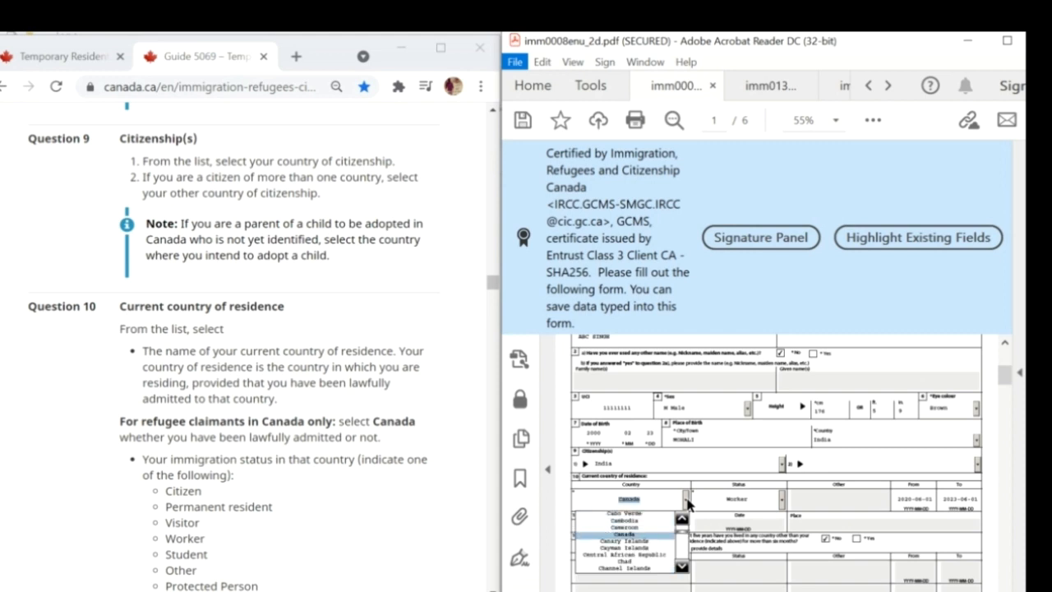
key(Return)
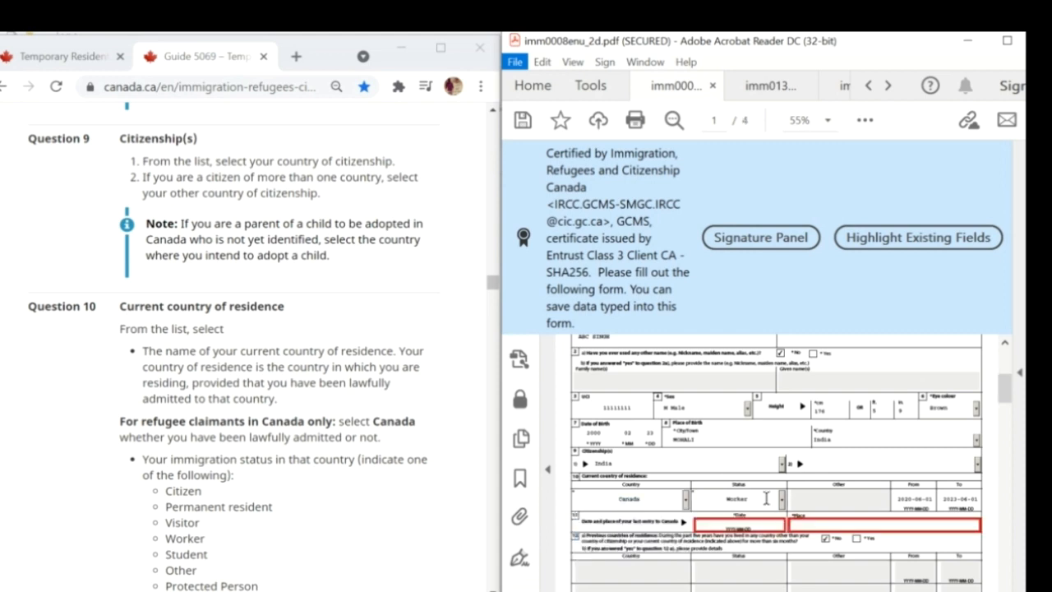
Check the immigration status options in Question 10 and the date and place of last entry fields in Question 11
click(781, 501)
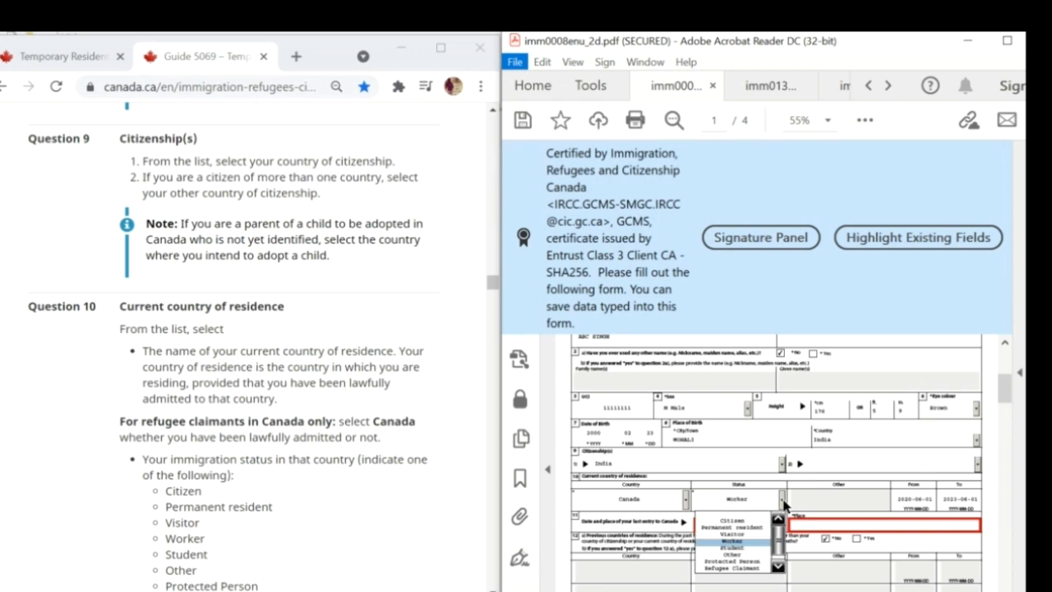
click(783, 501)
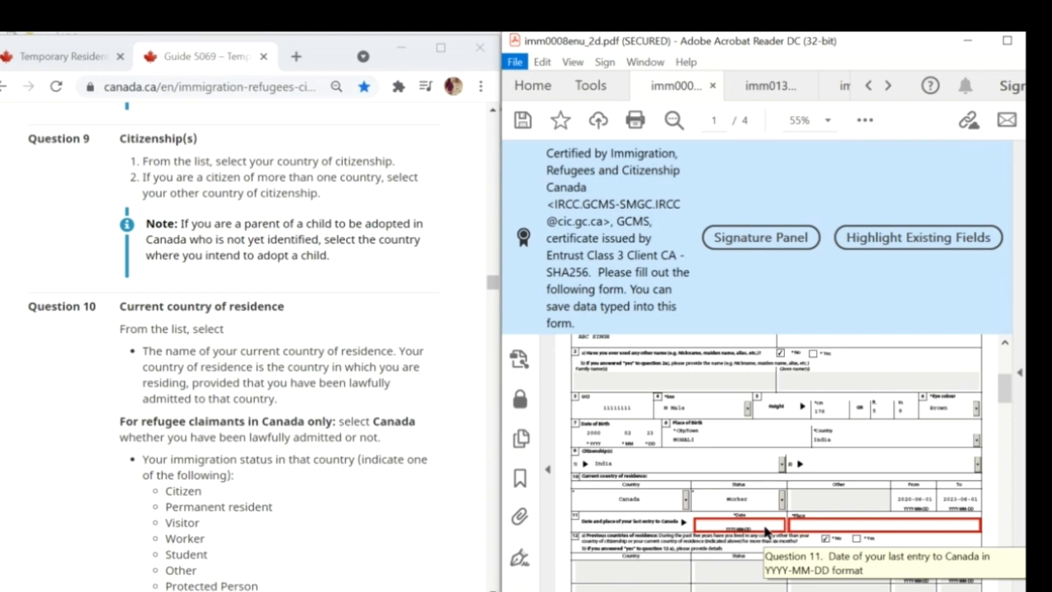
click(765, 531)
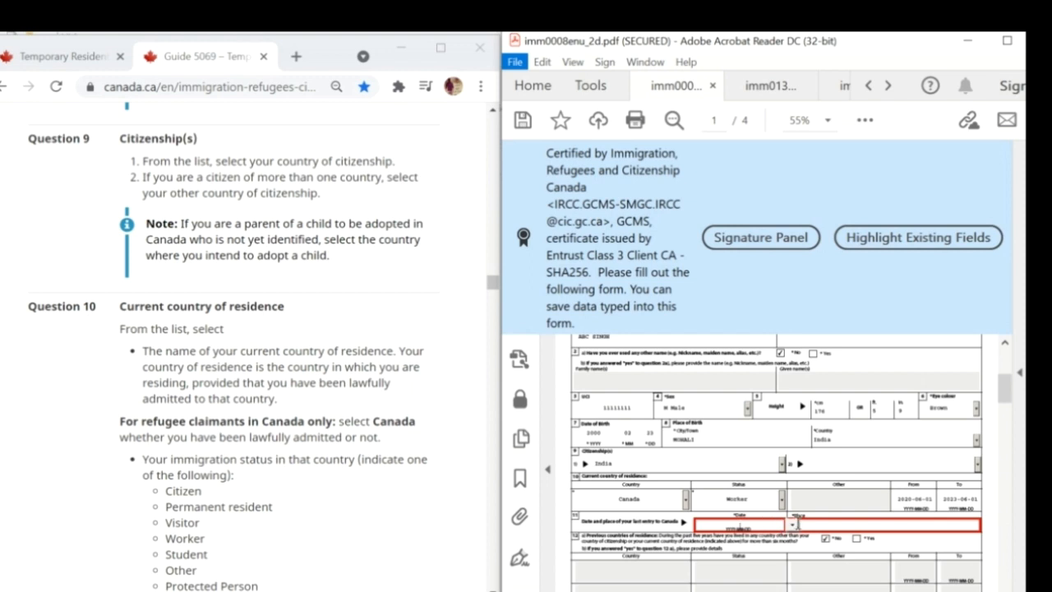
click(828, 523)
Read the guide's out-of-status, last entry and previous countries of residence guidance alongside Questions 11 and 12, continuing to the form's second page
scroll(421, 453, down, 8)
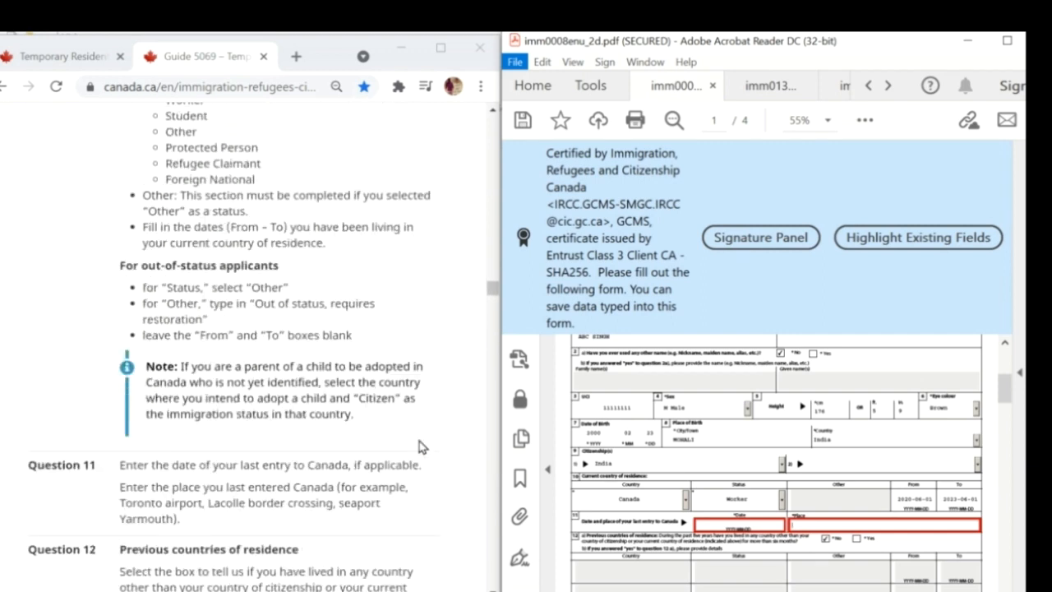
scroll(421, 448, down, 2)
scroll(639, 463, down, 1)
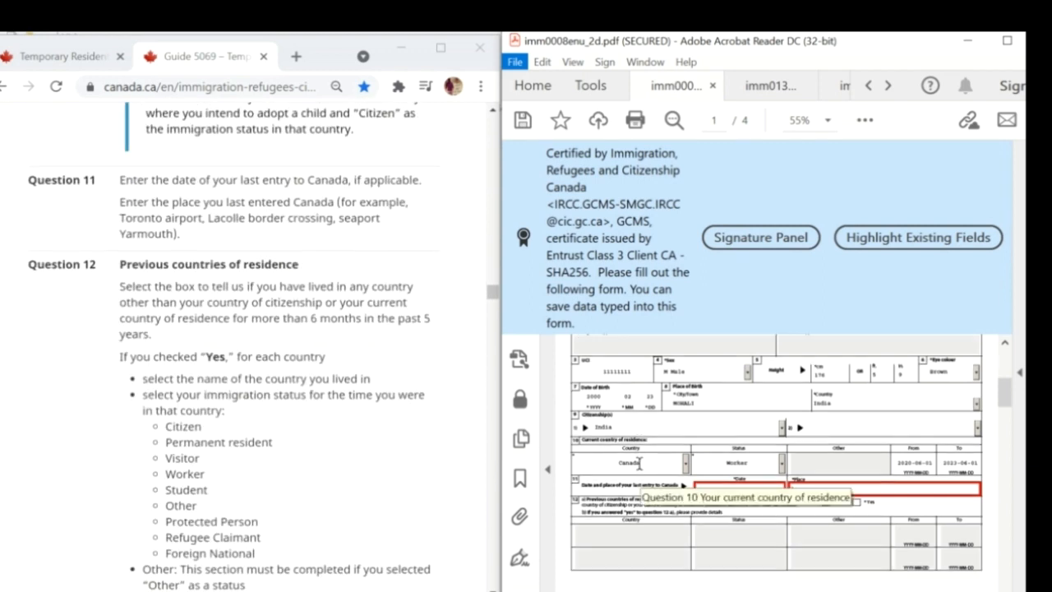
scroll(640, 462, down, 3)
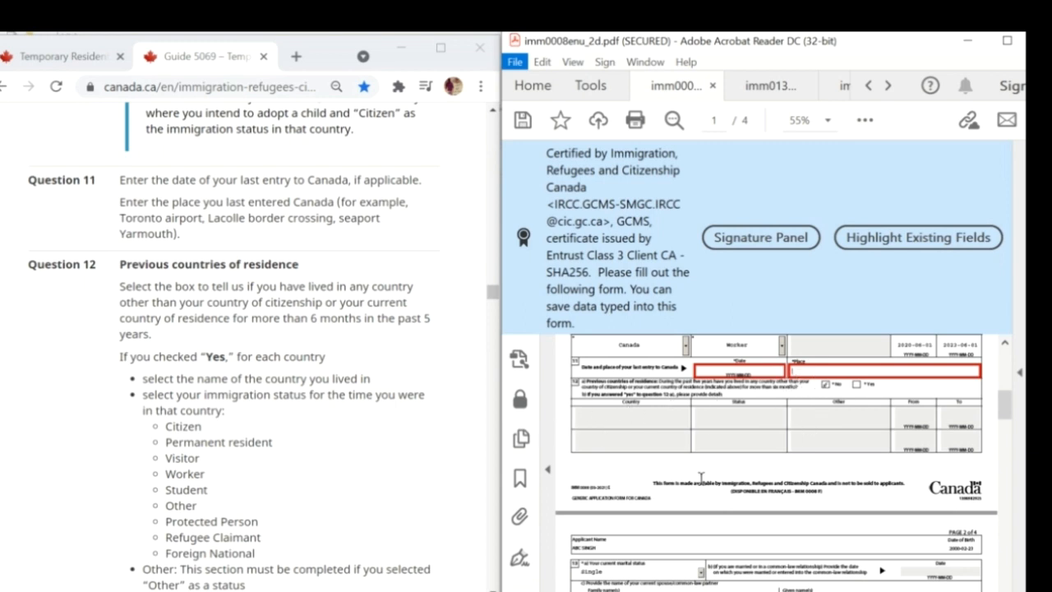
scroll(313, 446, up, 3)
scroll(312, 446, up, 3)
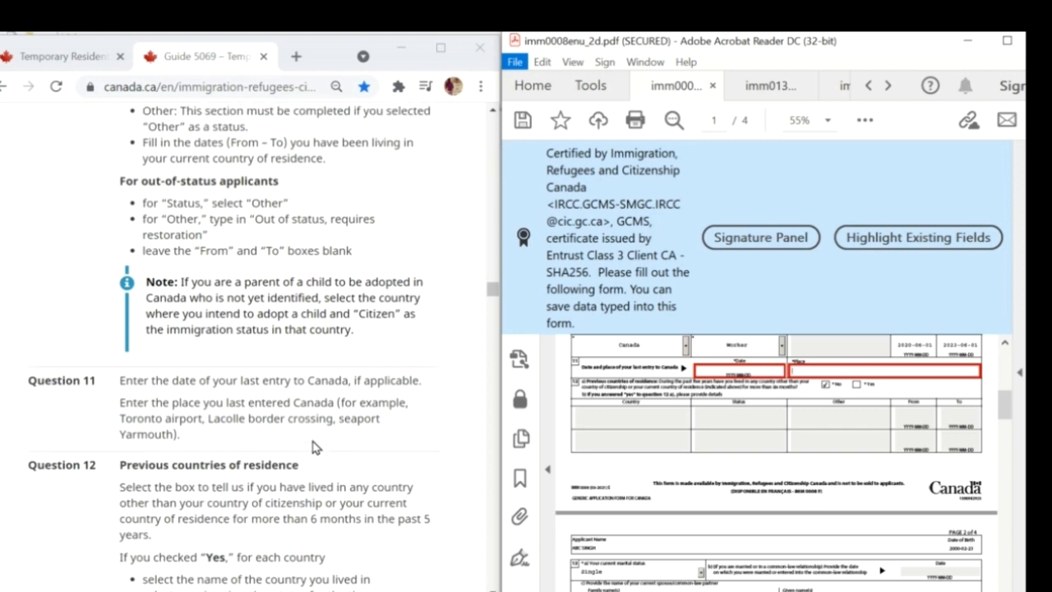
scroll(313, 446, down, 6)
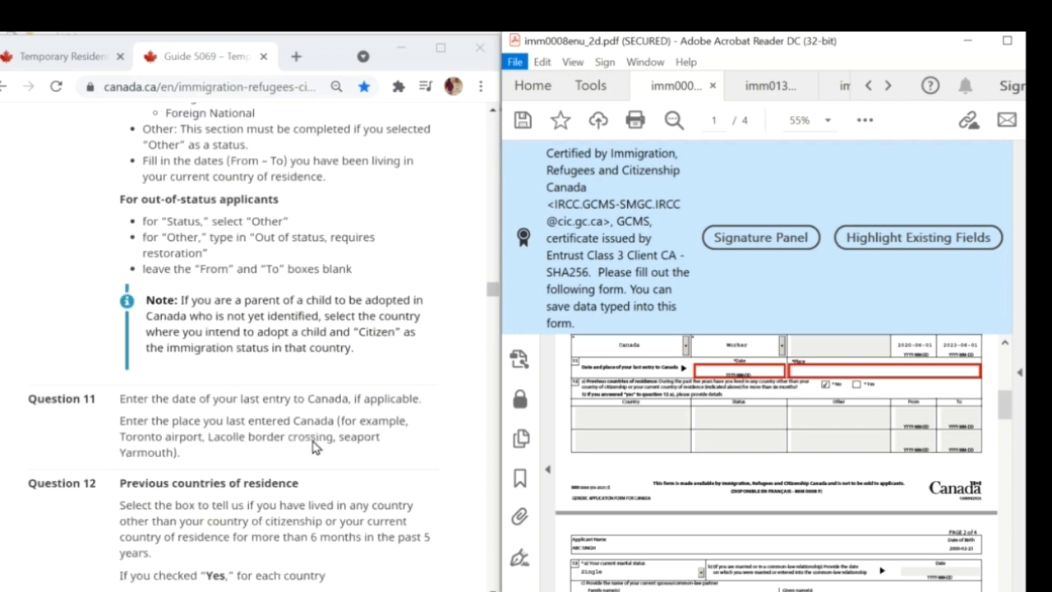
scroll(681, 474, down, 1)
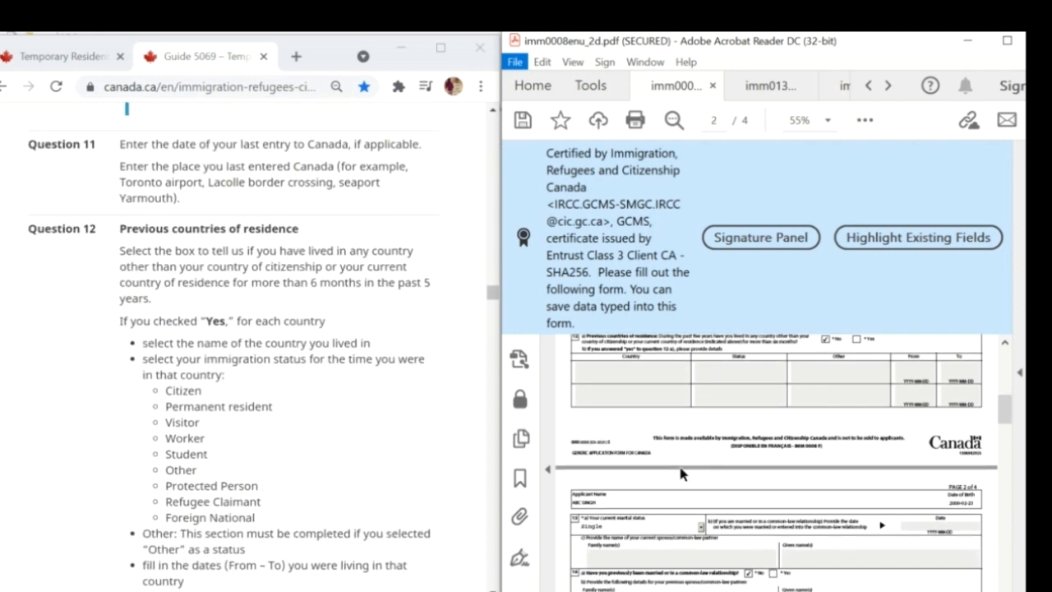
Read the guide's Question 12 residence instructions and Question 13 marital status definitions alongside the form's current marital status fields
scroll(354, 406, down, 1)
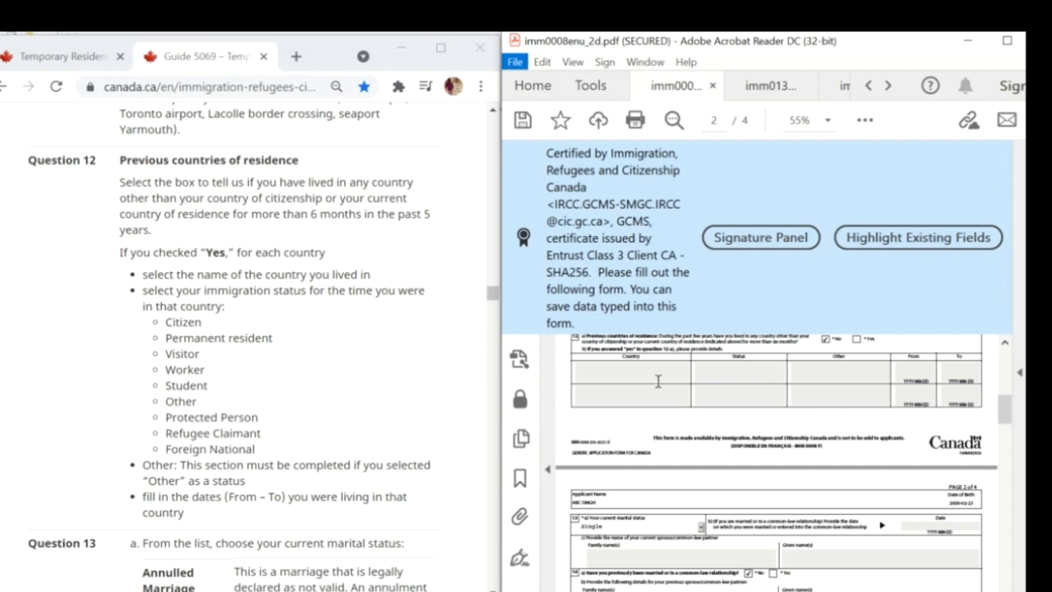
scroll(273, 433, down, 3)
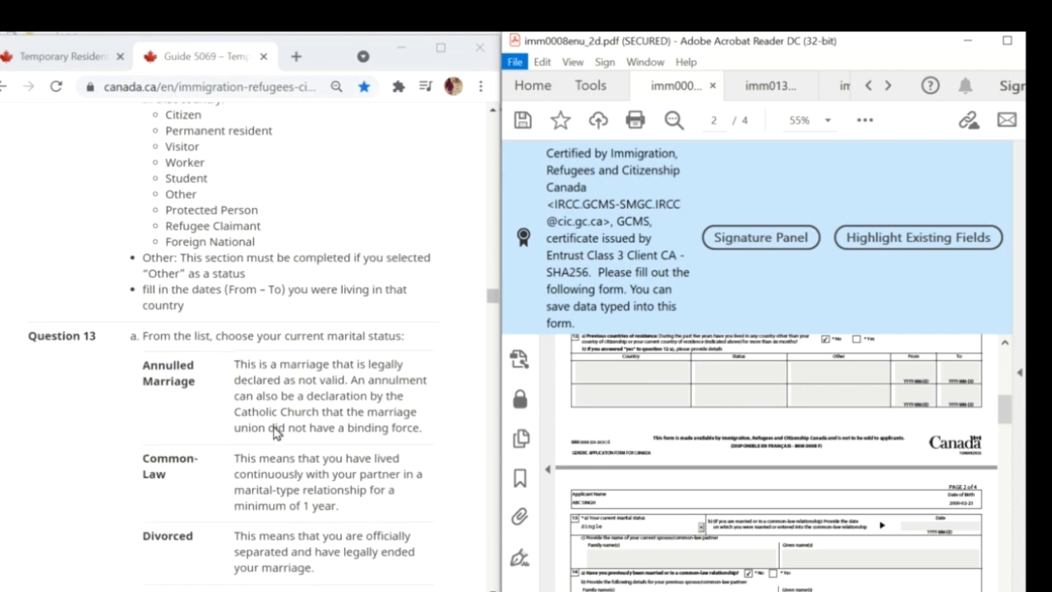
scroll(274, 433, down, 3)
scroll(608, 454, down, 2)
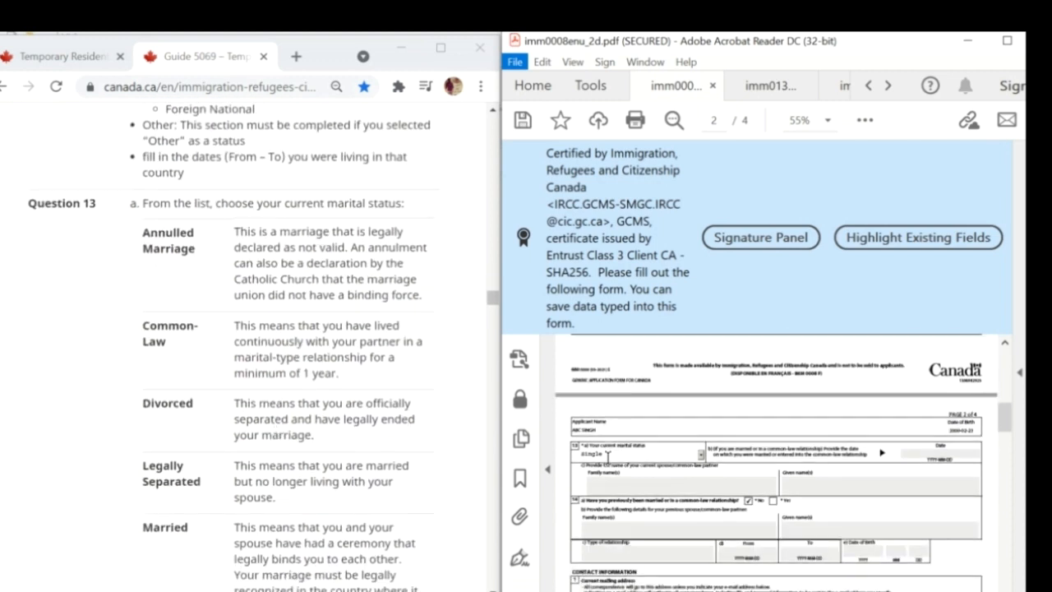
scroll(608, 455, down, 1)
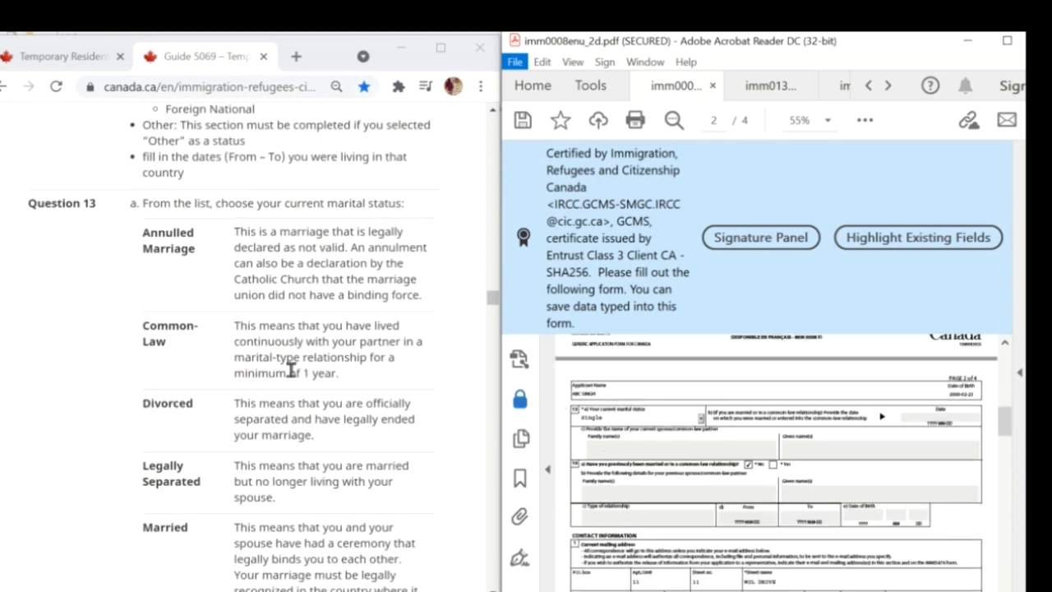
scroll(293, 405, down, 3)
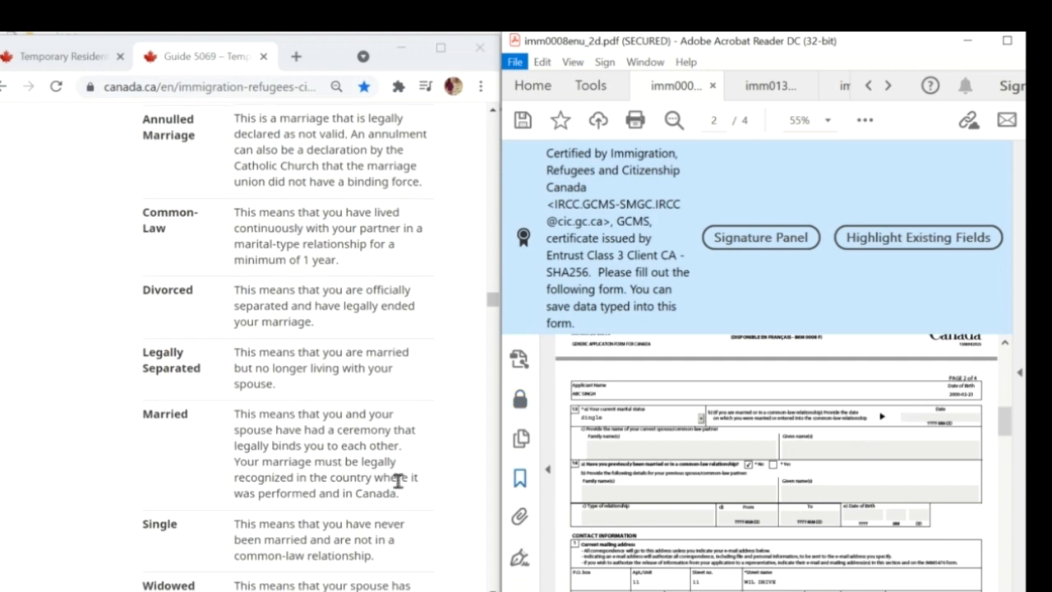
scroll(712, 477, down, 1)
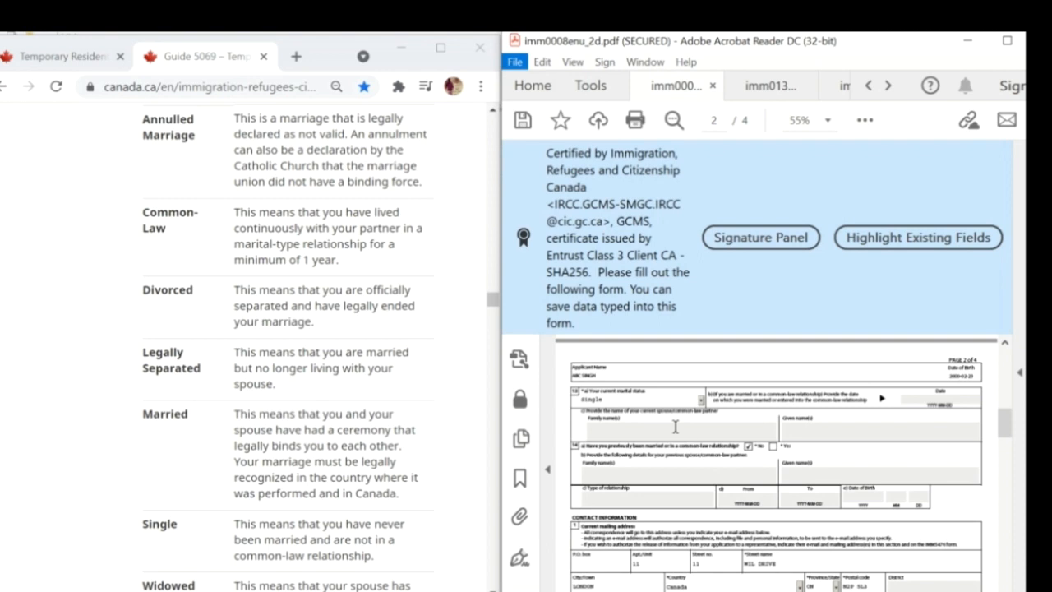
scroll(684, 516, down, 1)
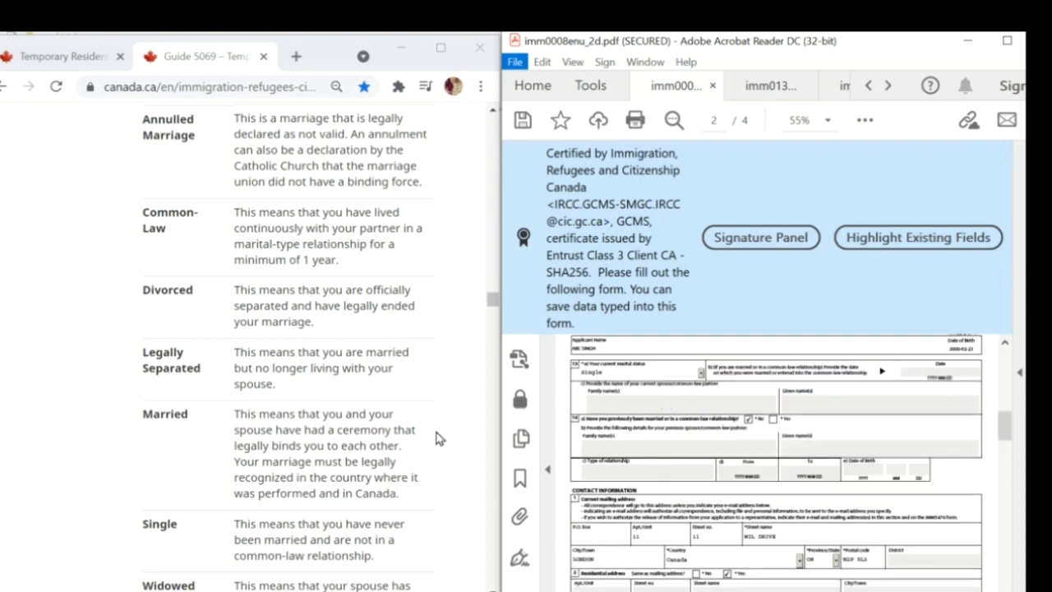
Review the guide's instructions on the marriage date, spouse's name and previous relationships alongside Questions 13 and 14 of the form
scroll(396, 433, down, 1)
scroll(396, 433, down, 1)
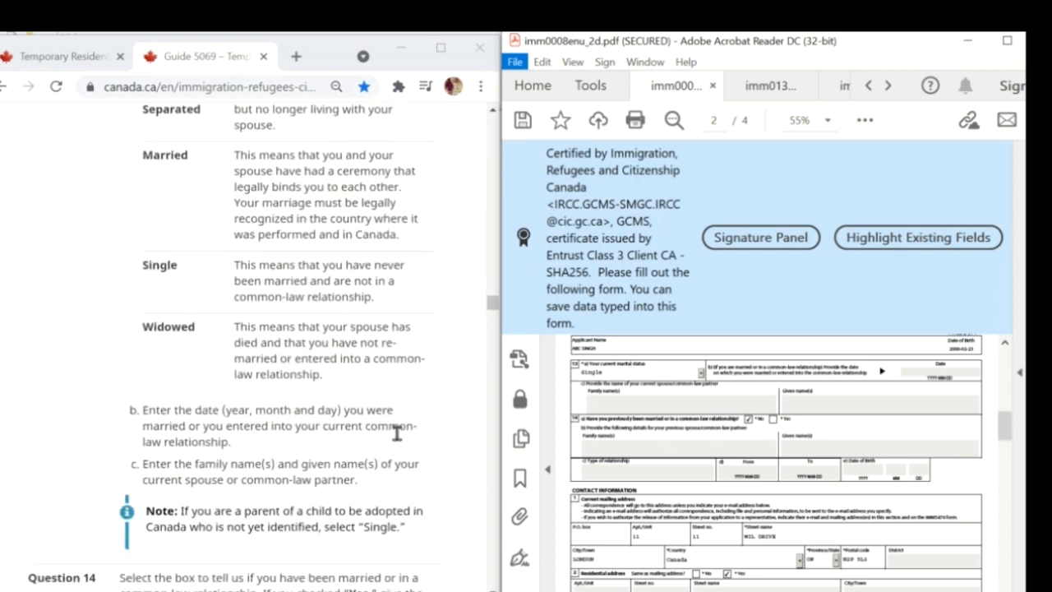
scroll(398, 433, down, 2)
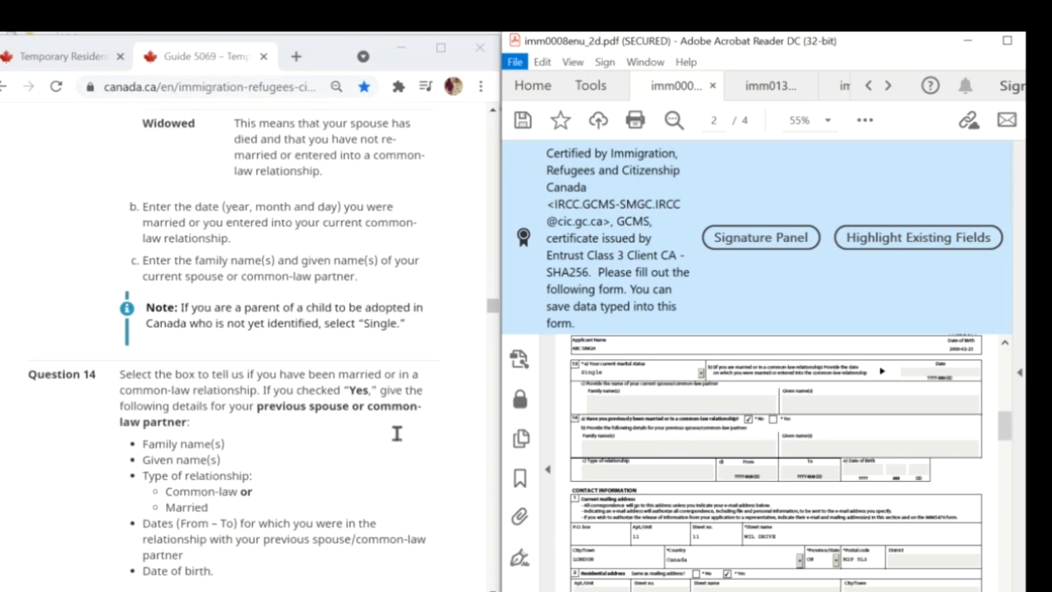
scroll(394, 439, down, 2)
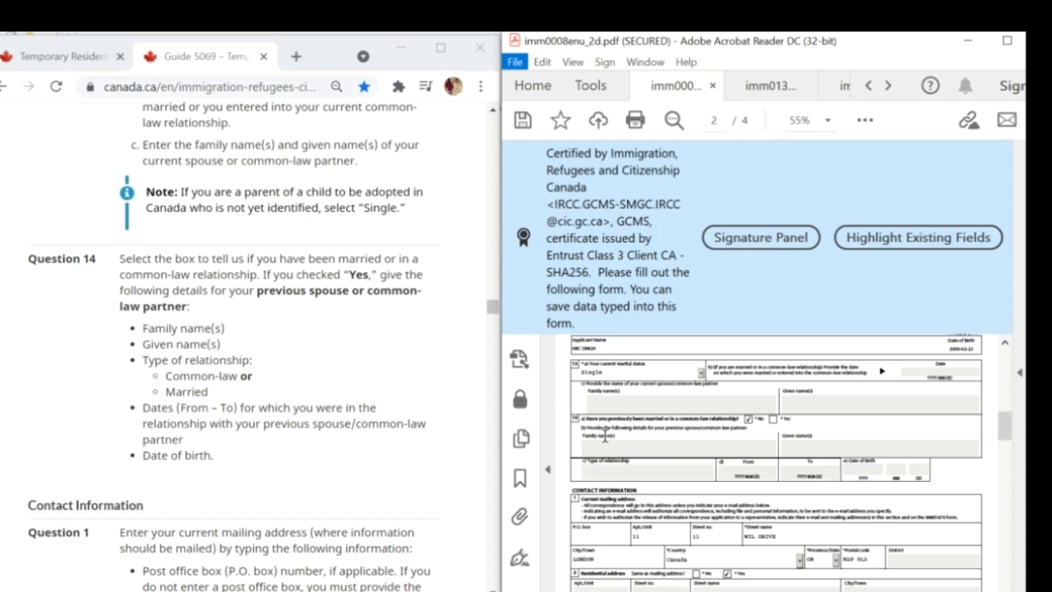
scroll(608, 434, down, 1)
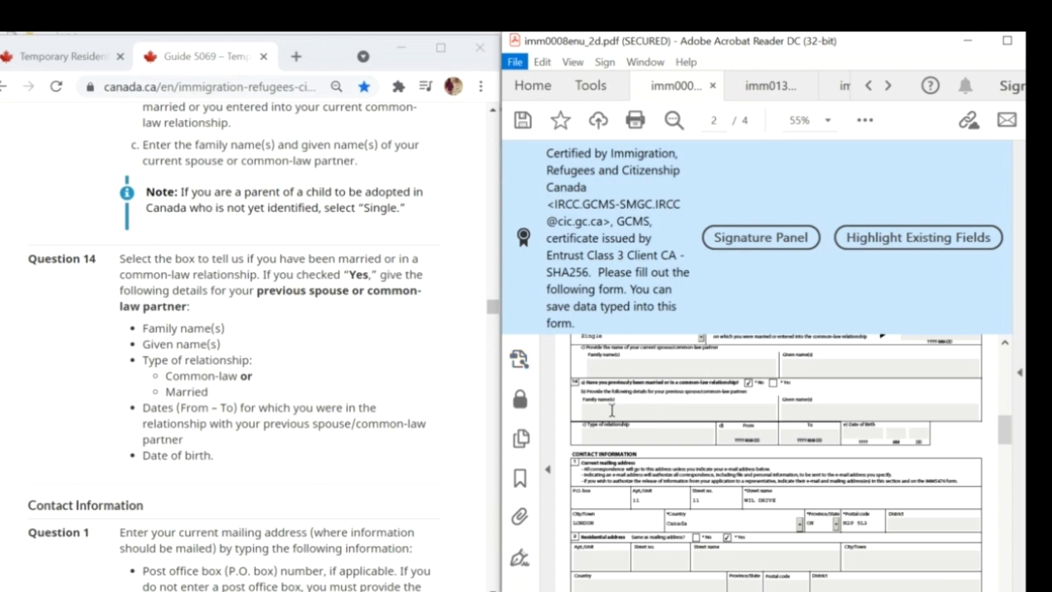
scroll(611, 410, down, 1)
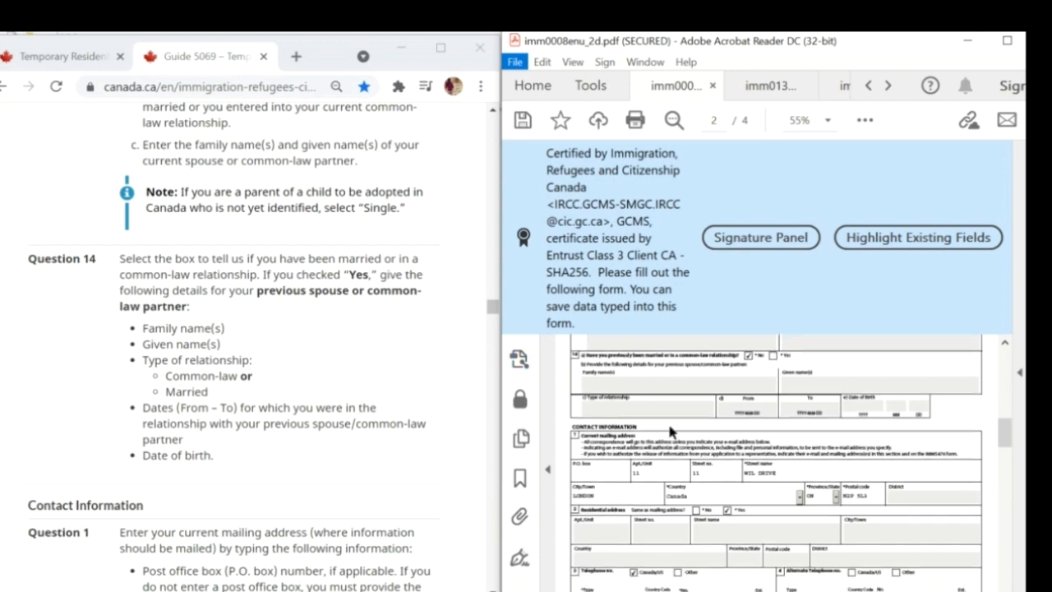
Compare the guide's mailing address, residential address and telephone instructions with Contact Information Questions 1 to 3 on the form
scroll(672, 432, down, 1)
scroll(667, 424, down, 1)
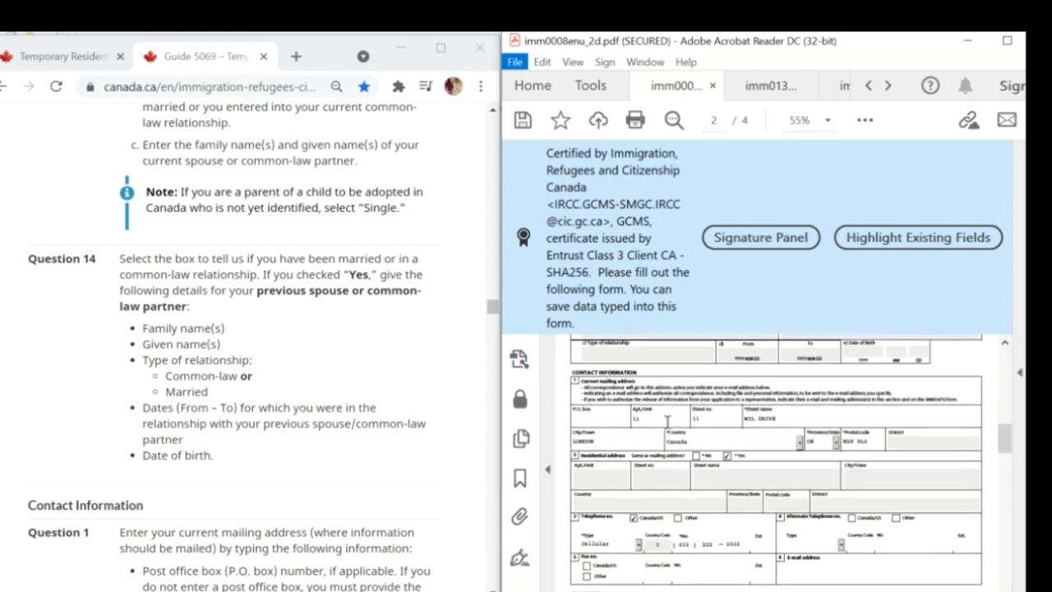
scroll(633, 427, down, 1)
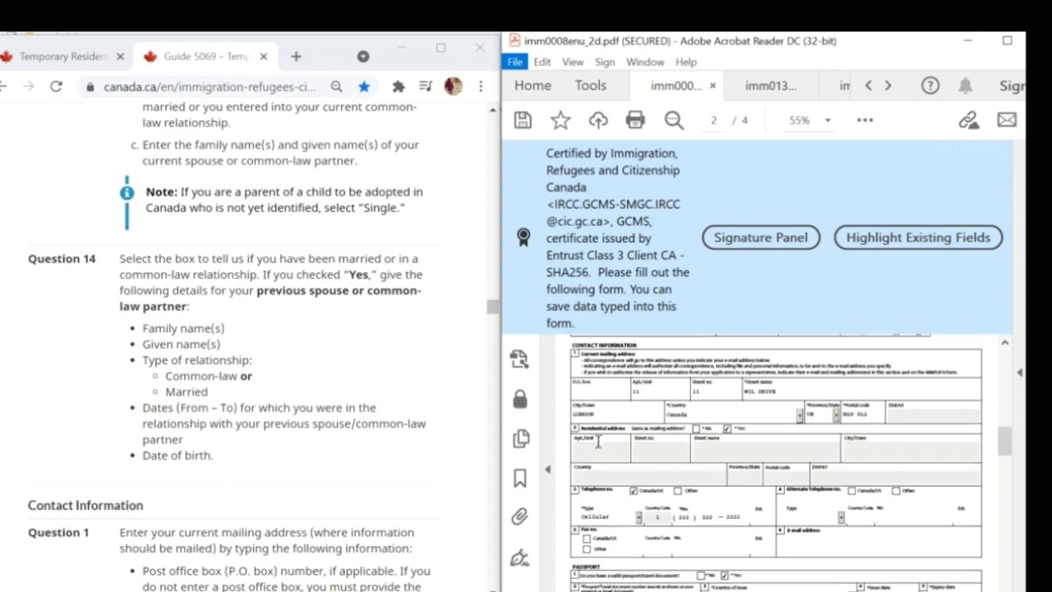
scroll(353, 485, down, 4)
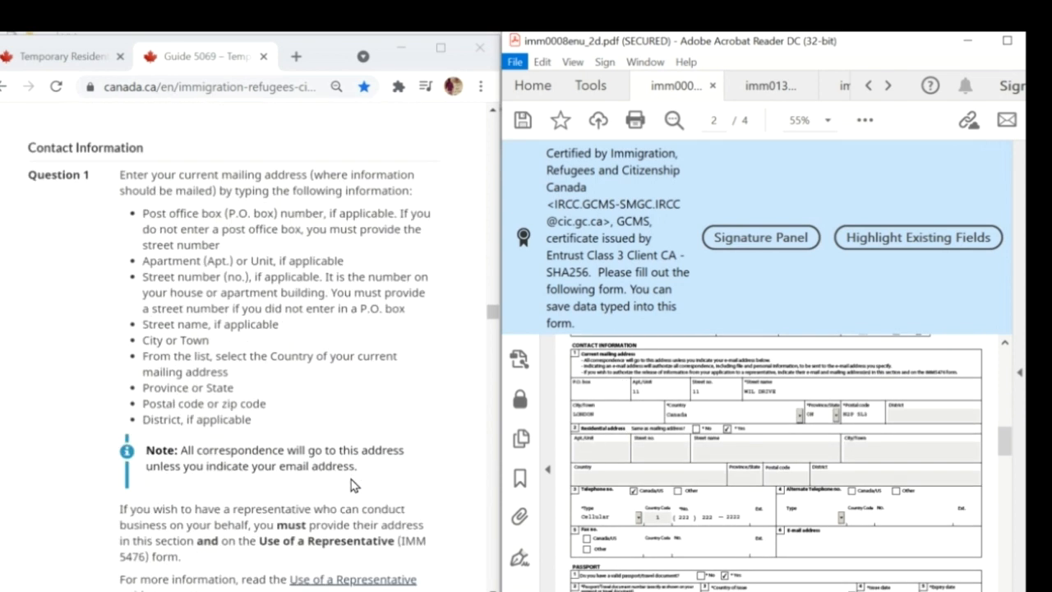
scroll(662, 433, down, 1)
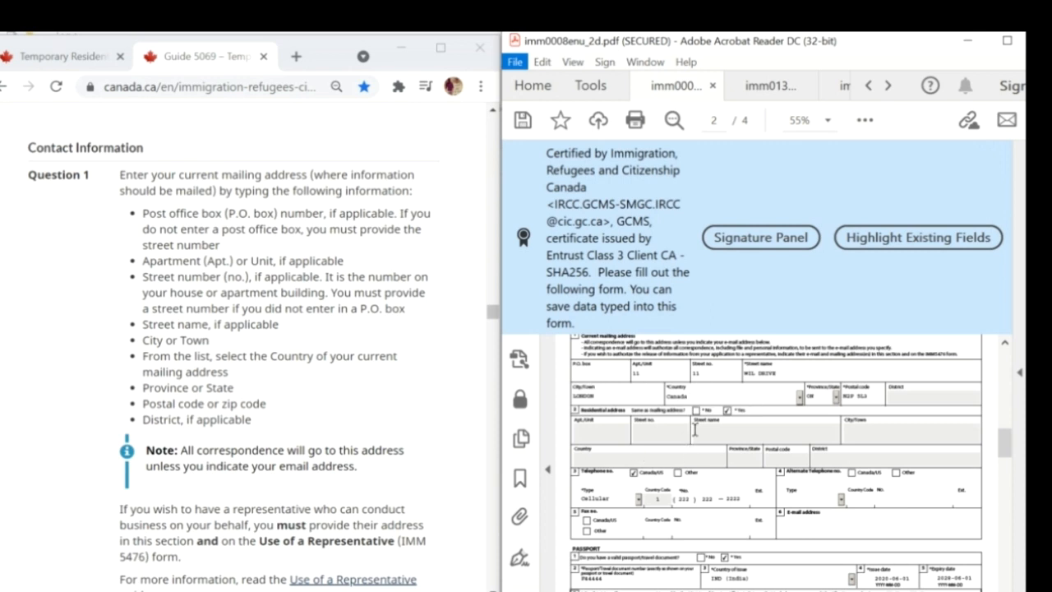
scroll(704, 457, down, 1)
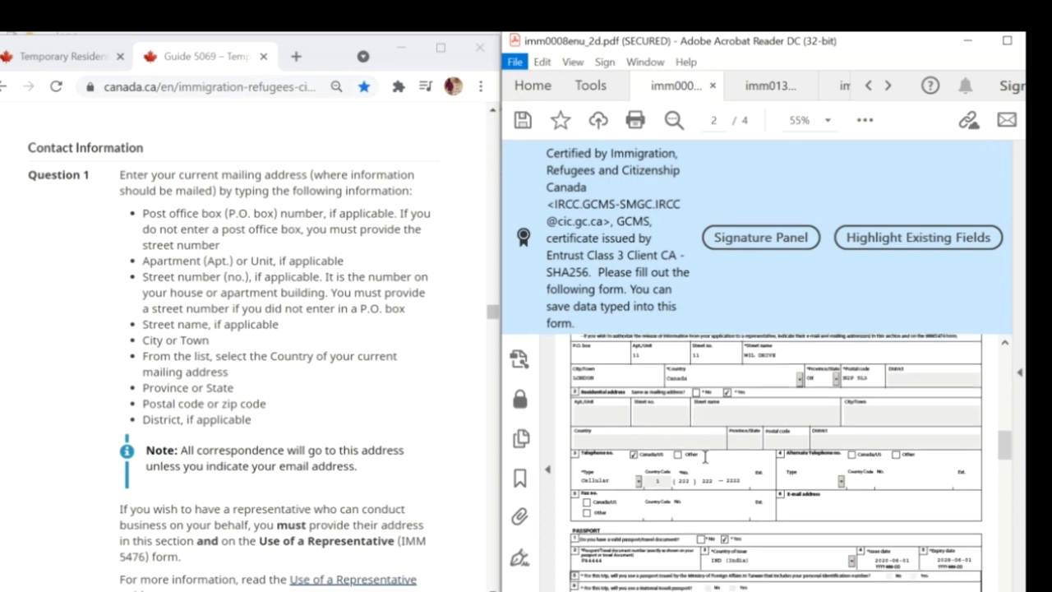
scroll(346, 465, down, 8)
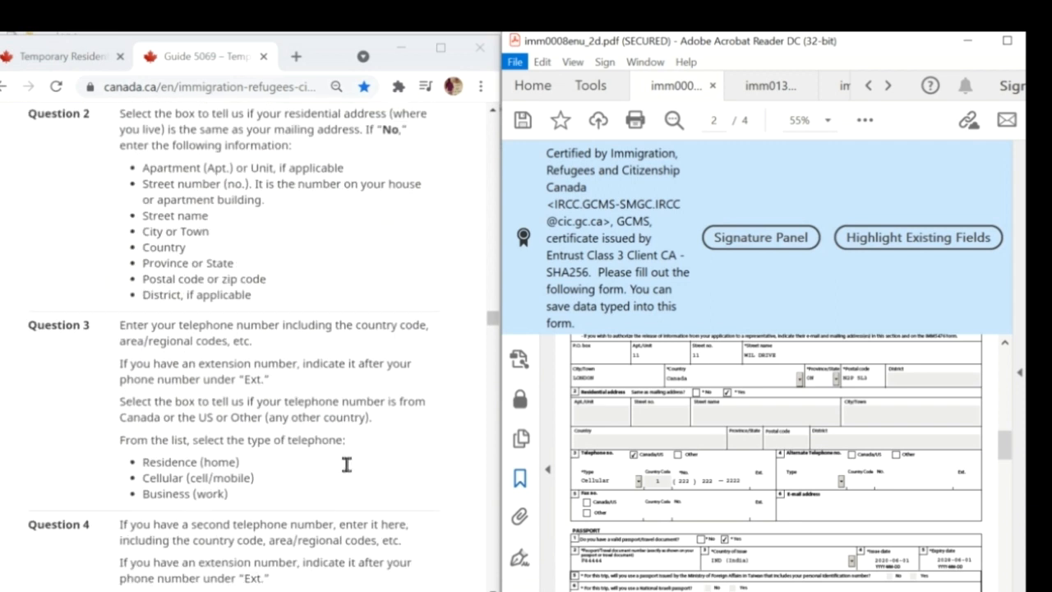
scroll(632, 444, down, 1)
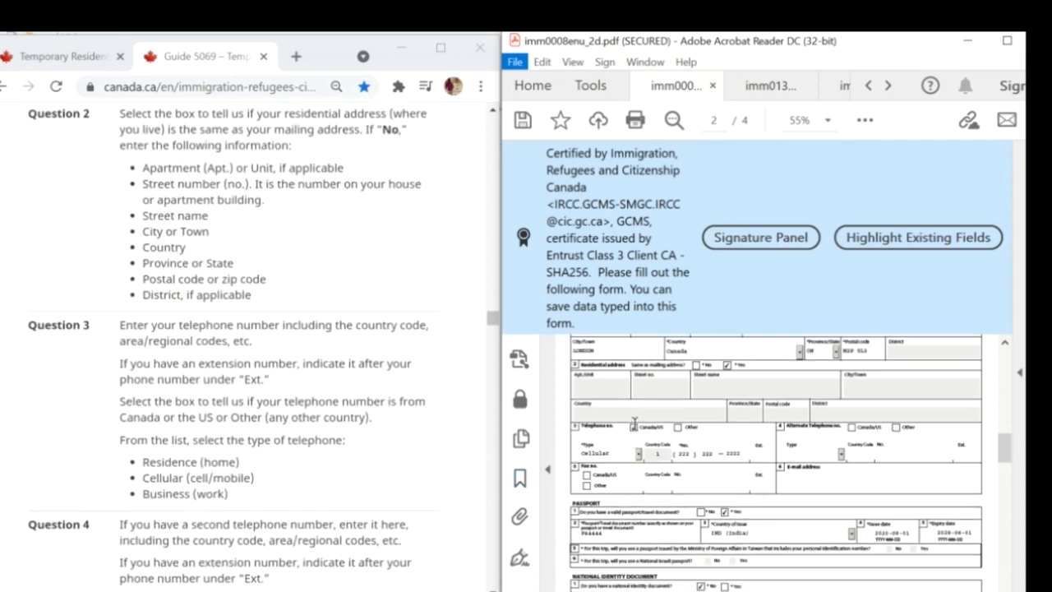
click(634, 427)
scroll(734, 502, down, 1)
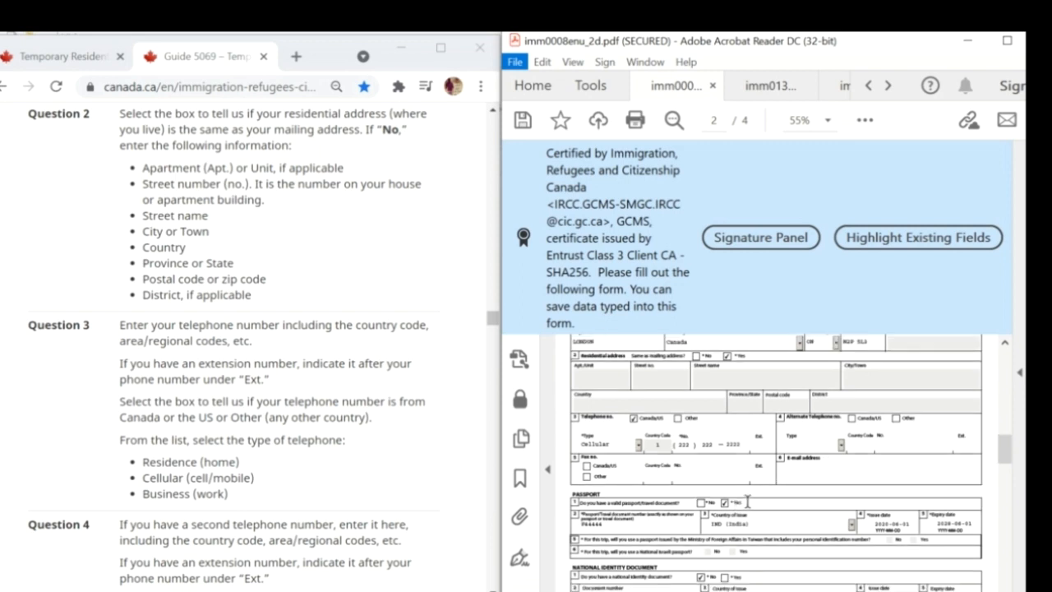
Fill in the e-mail address in Question 6 of the form's Contact Information, consulting the guide's telephone, fax and e-mail instructions
scroll(604, 468, down, 1)
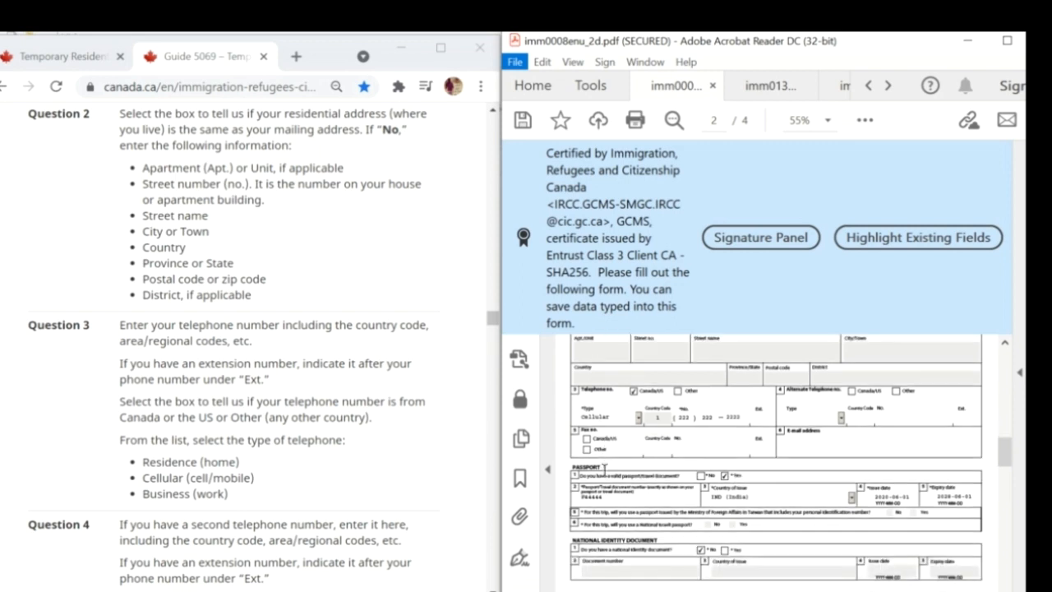
click(808, 449)
scroll(370, 443, down, 3)
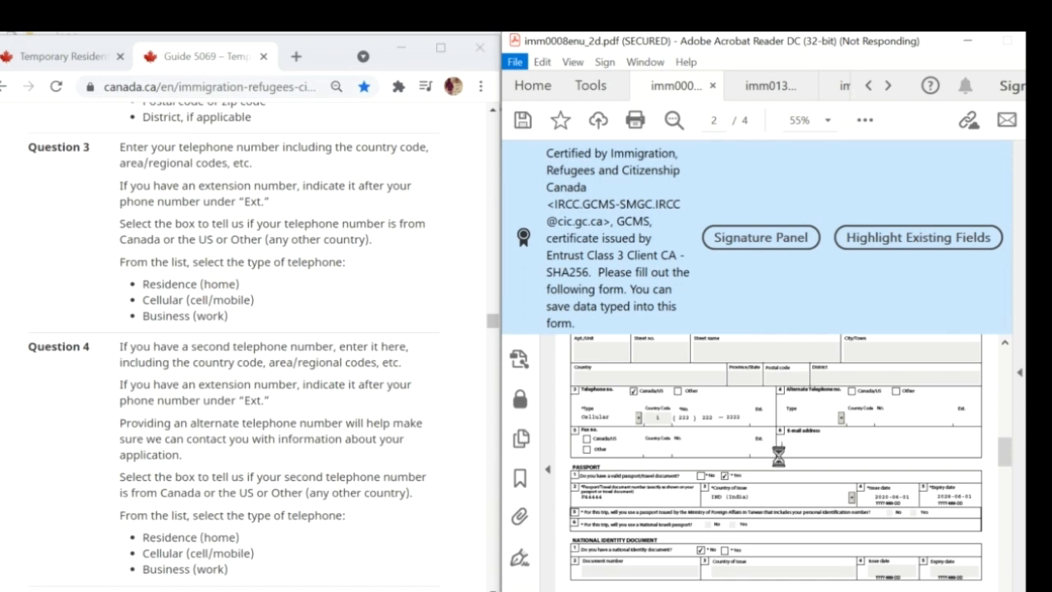
scroll(324, 441, down, 3)
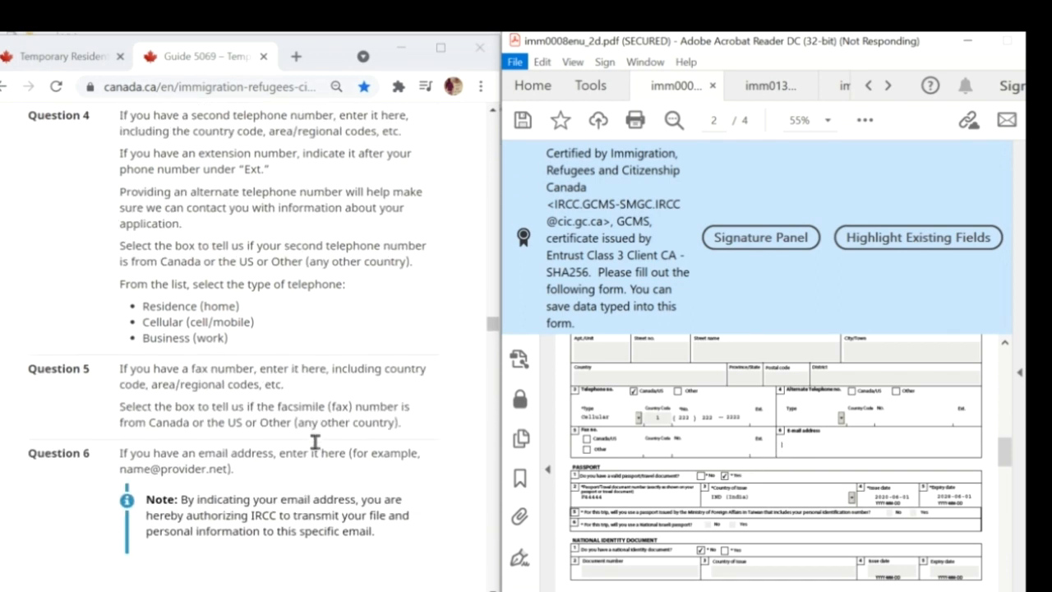
scroll(315, 442, down, 3)
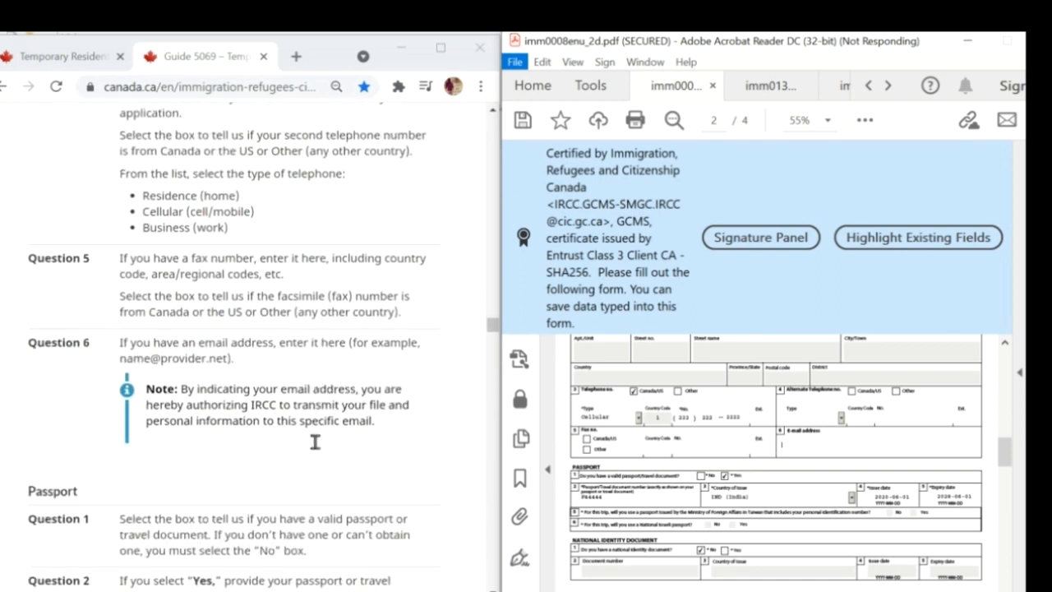
scroll(368, 458, down, 2)
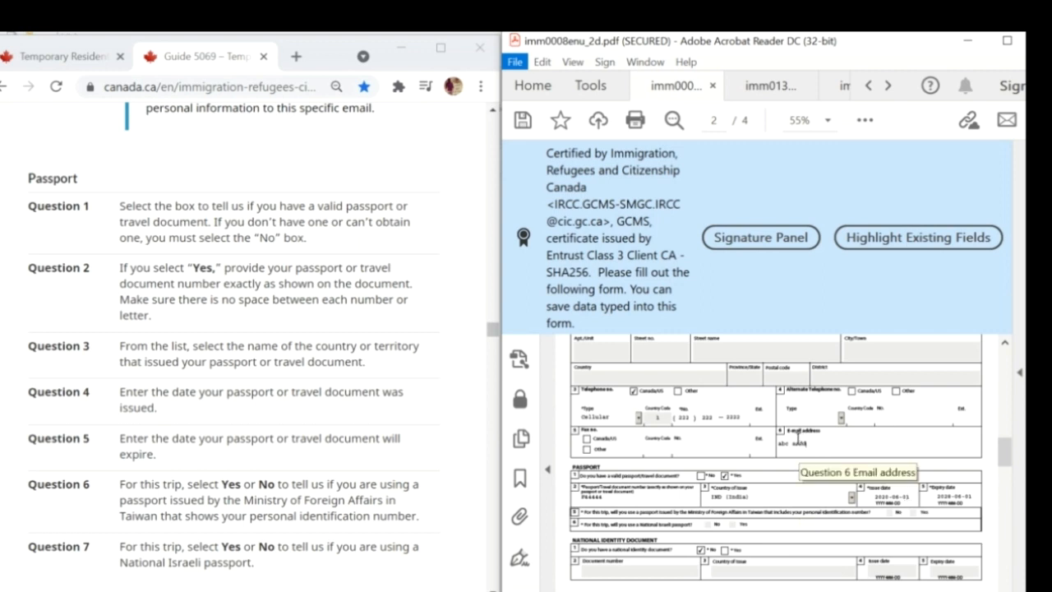
Review the guide's passport, national identity document and education level instructions alongside the matching sections of the form
scroll(618, 461, down, 3)
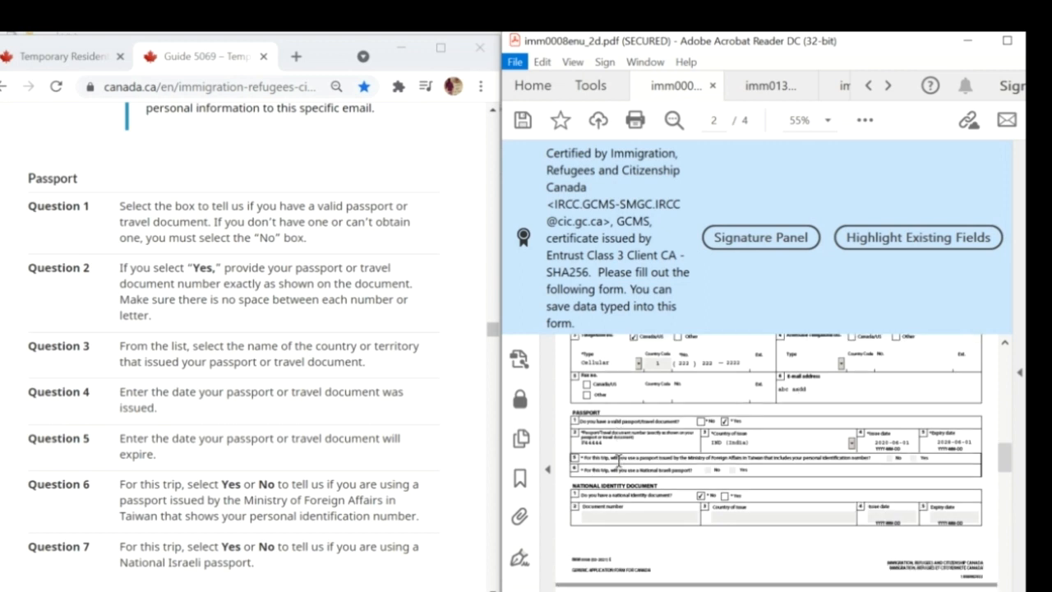
scroll(287, 481, down, 6)
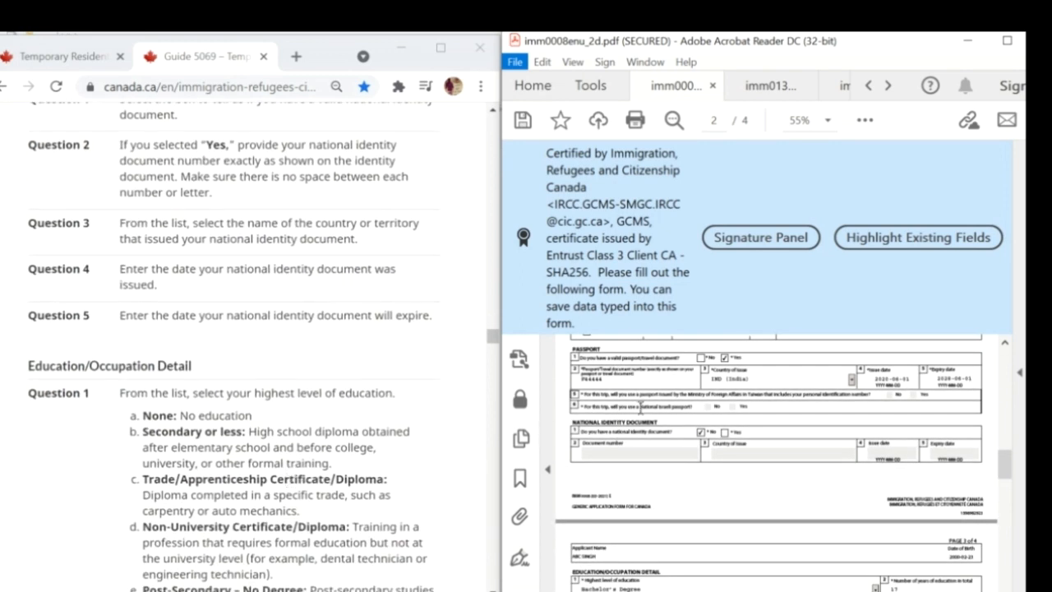
scroll(403, 480, down, 2)
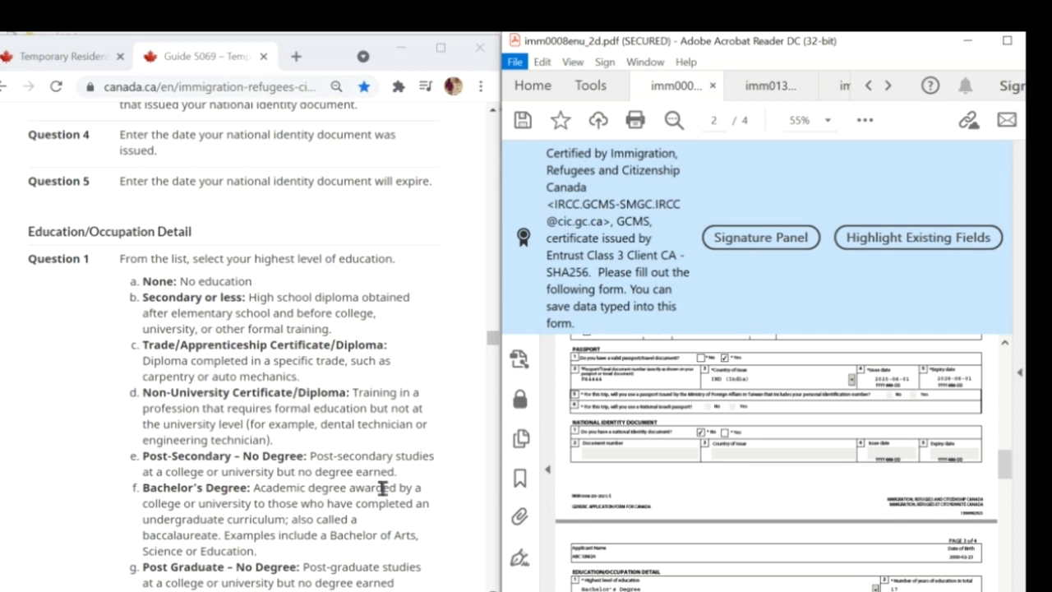
scroll(376, 479, down, 3)
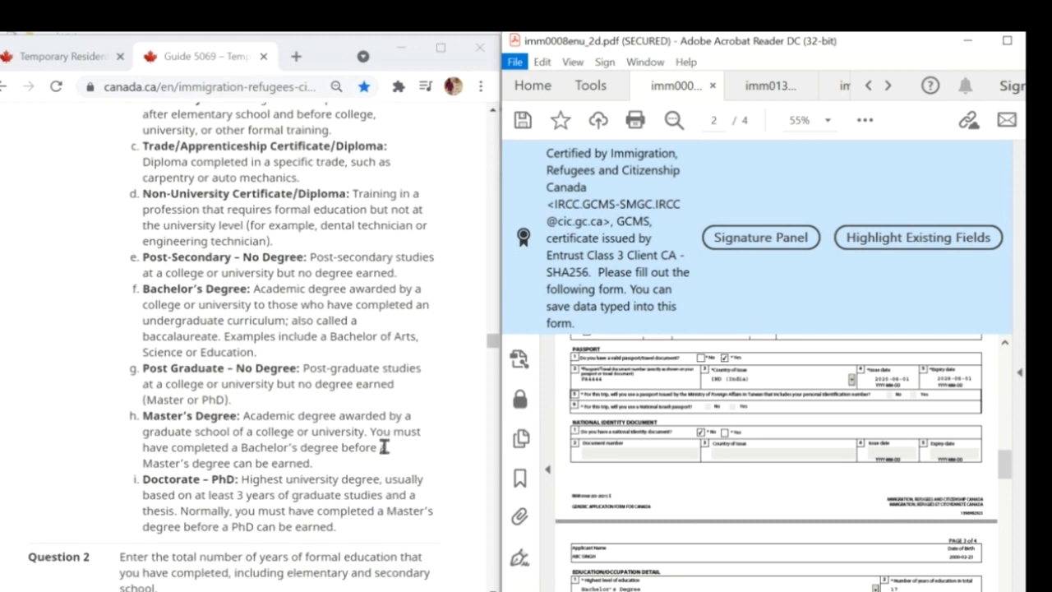
scroll(384, 451, up, 2)
scroll(665, 503, down, 3)
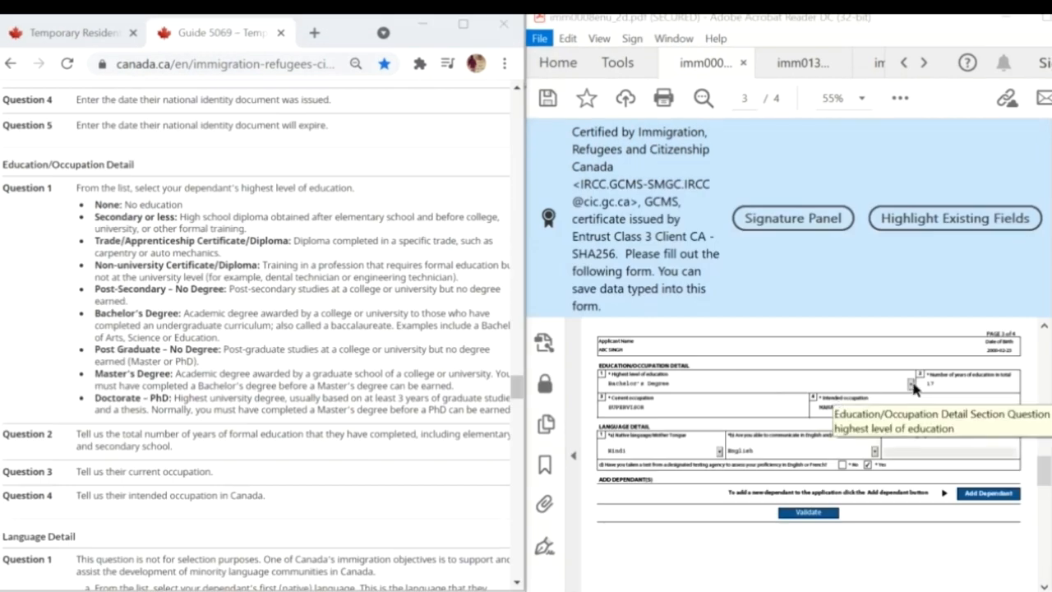
Check the highest level of education options in Education/Occupation Detail Question 1, leaving the selection as it is
double_click(159, 291)
click(159, 291)
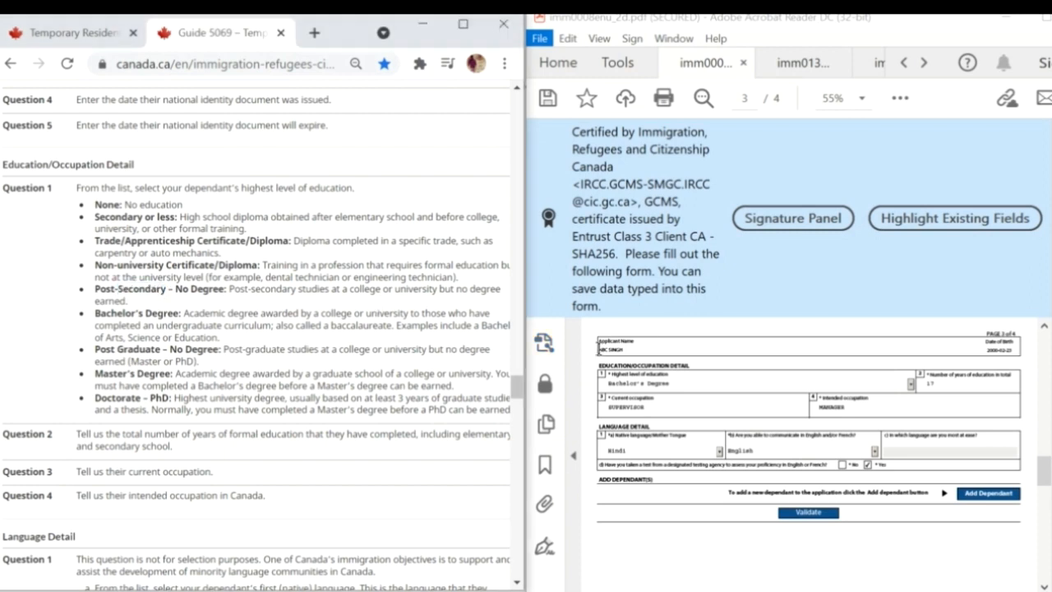
click(911, 384)
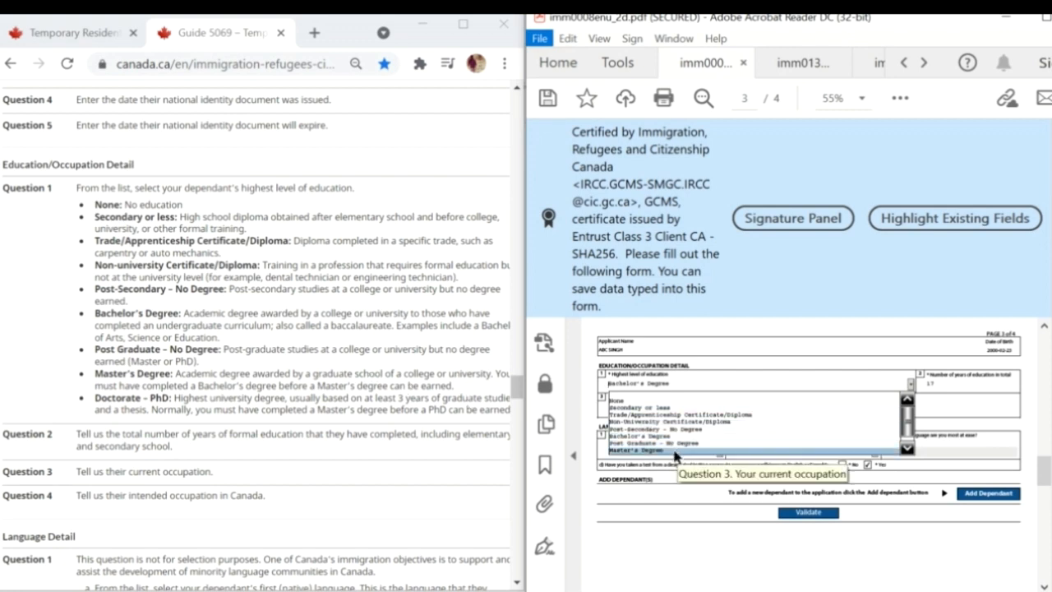
click(737, 381)
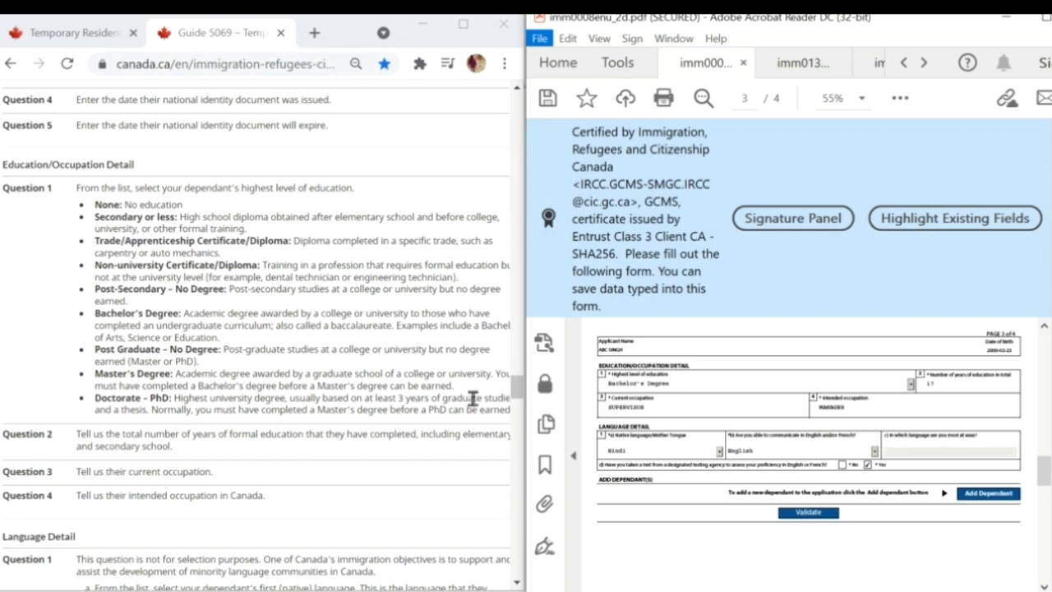
Read the guide's years of education, occupation and Language Detail instructions alongside the third page of the form
scroll(428, 398, down, 2)
scroll(429, 398, down, 1)
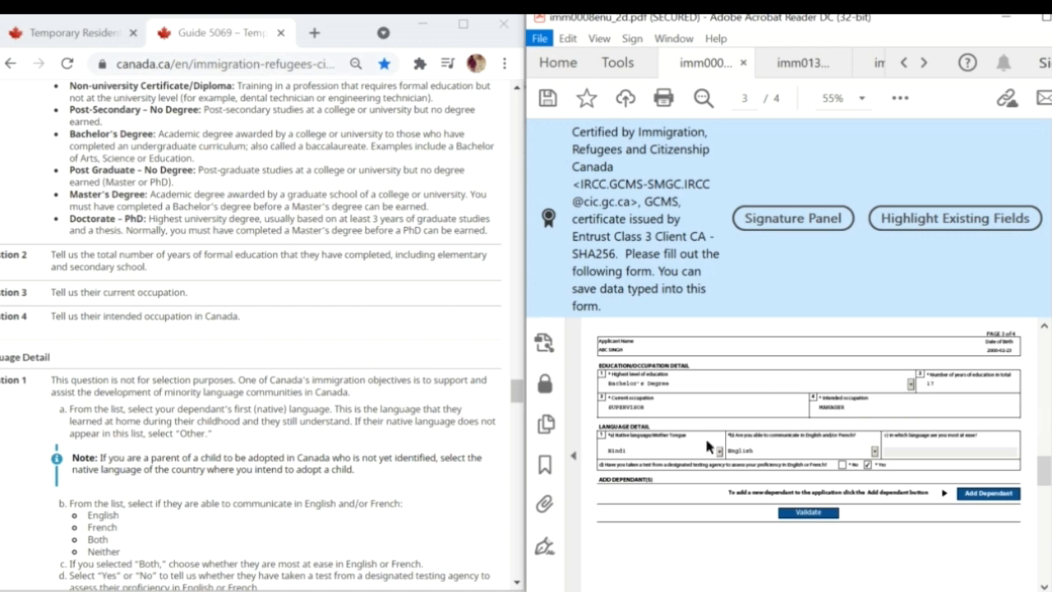
scroll(382, 420, down, 1)
scroll(382, 420, down, 4)
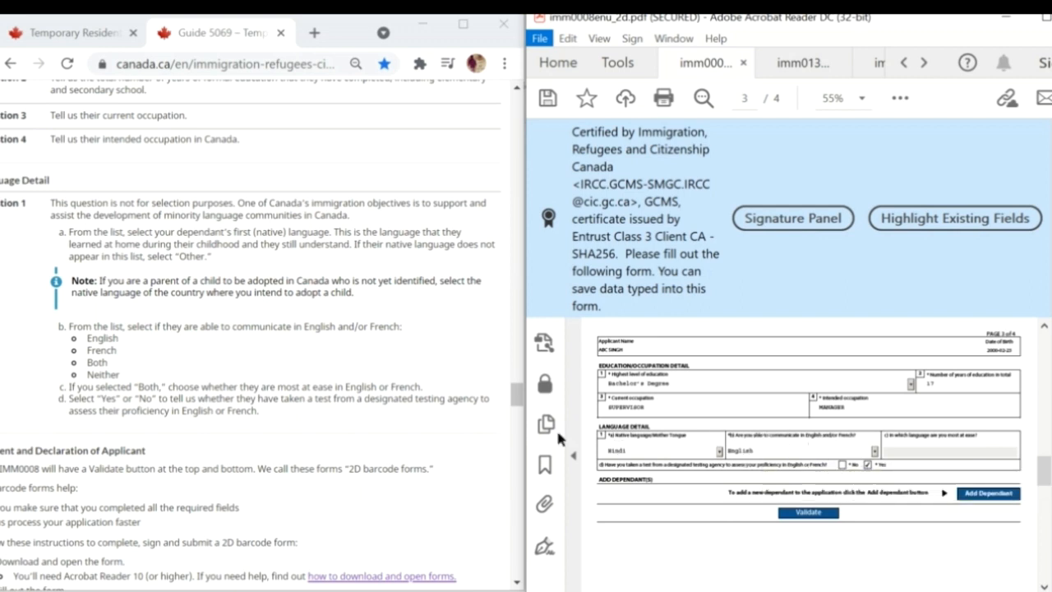
Read the guide's 2D barcode form instructions under Consent and Declaration of Applicant and validate the IMM 0008 form
scroll(291, 419, down, 1)
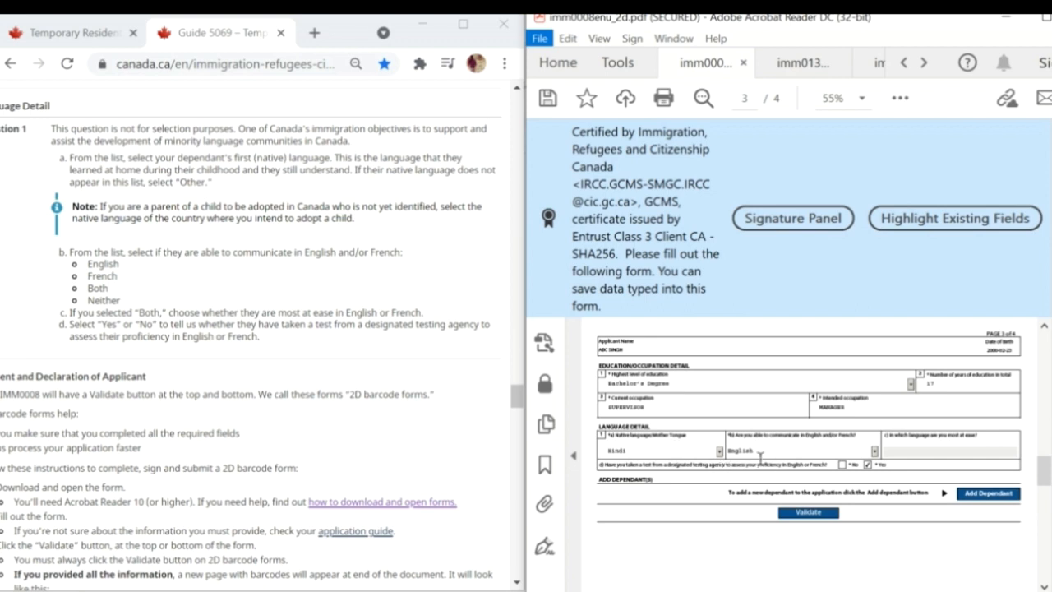
scroll(291, 396, left, 1)
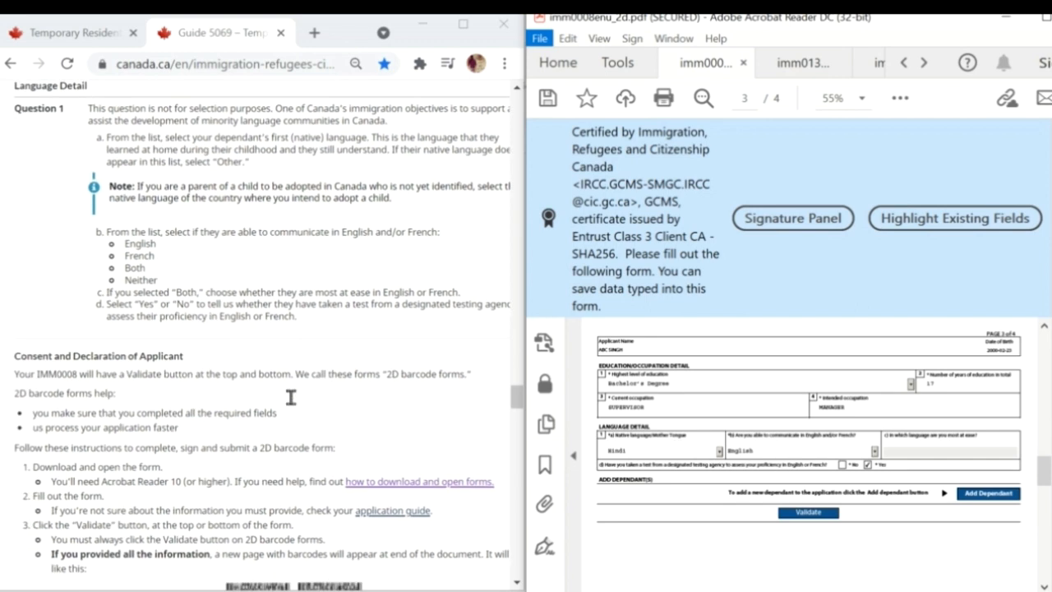
scroll(291, 397, down, 3)
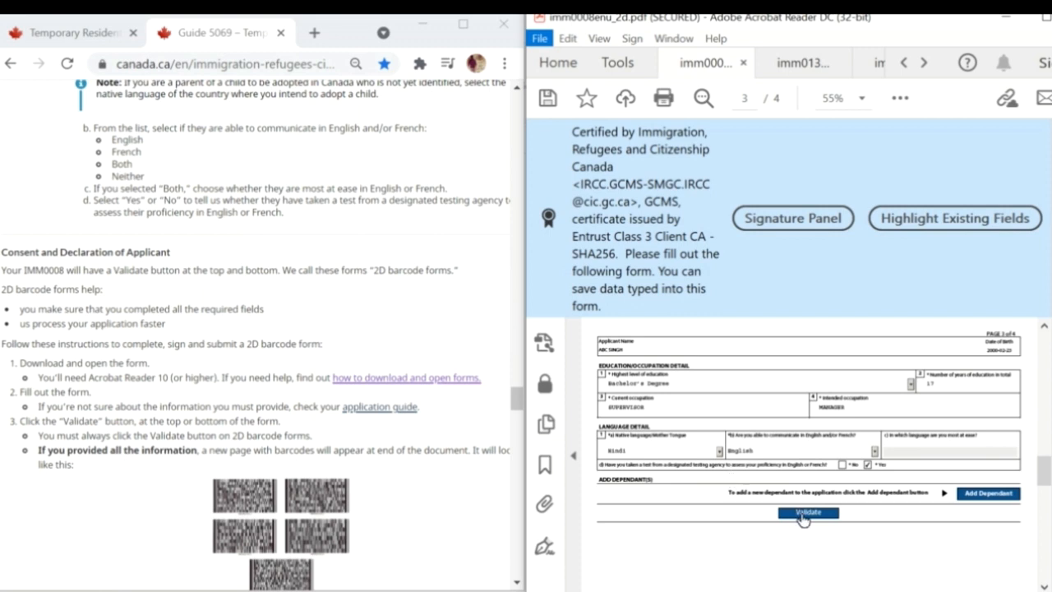
click(804, 513)
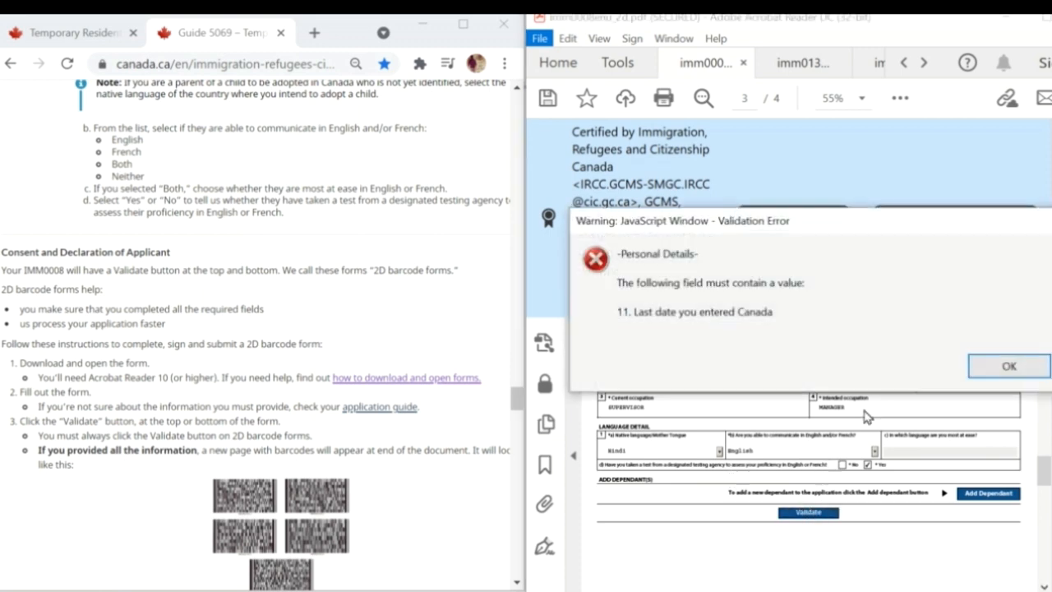
click(1009, 366)
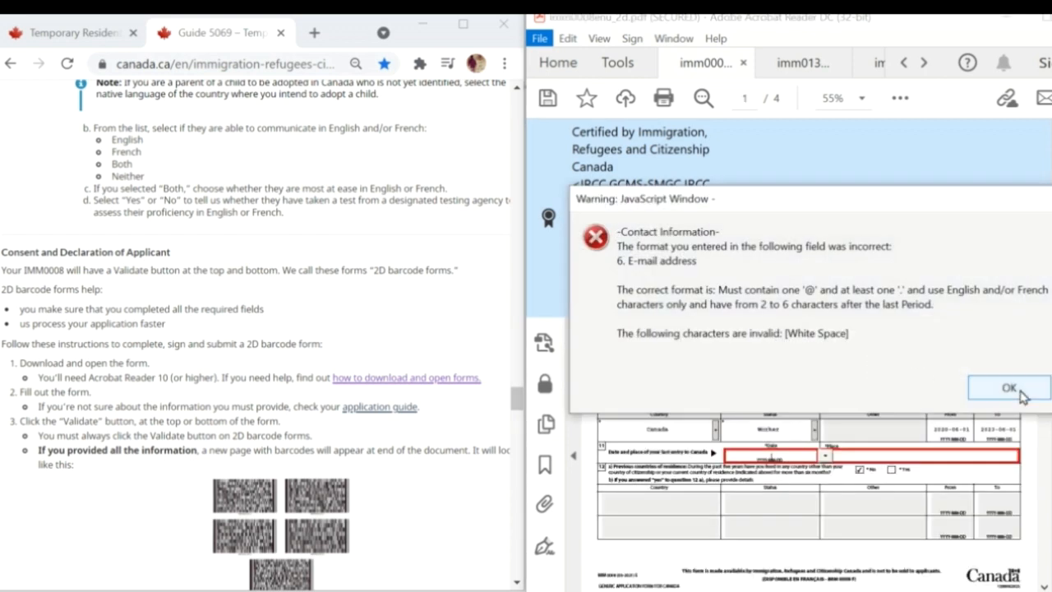
click(1017, 388)
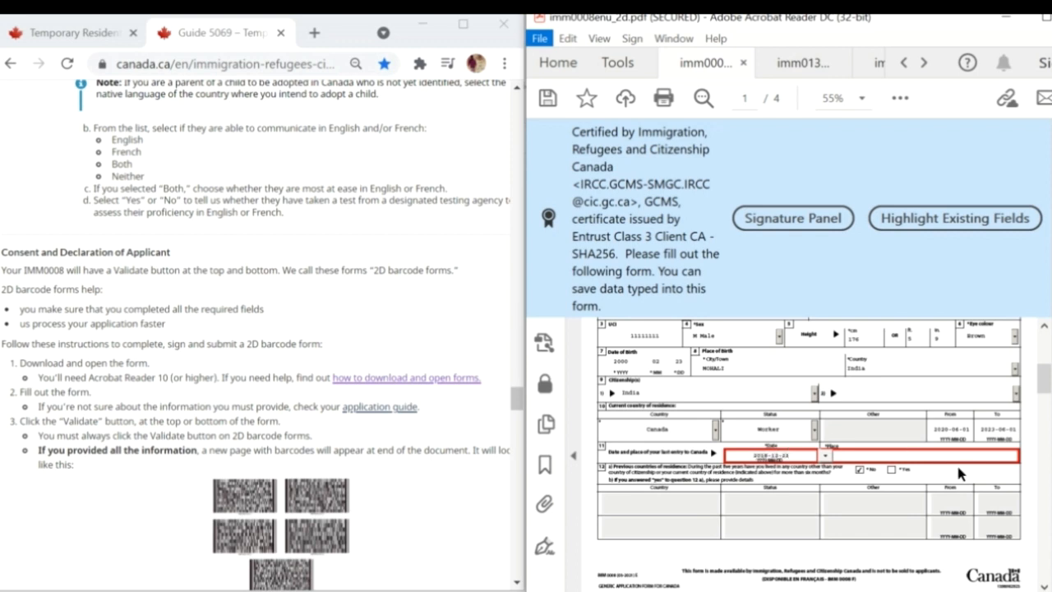
Fill in the date and place of last entry to Canada in Question 11, using toronto aiport as the place, and validate the form again
click(909, 455)
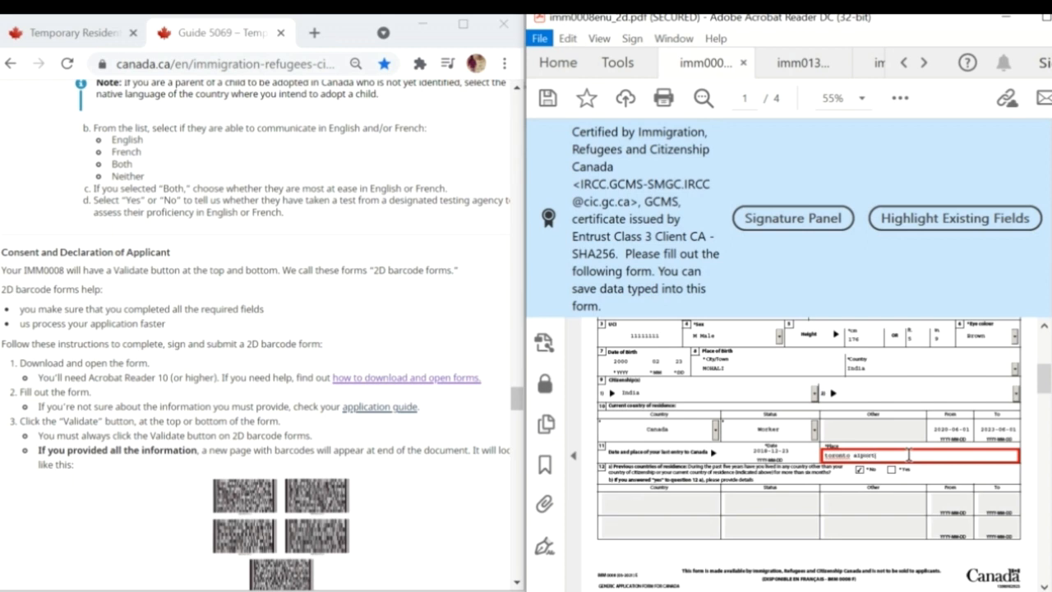
scroll(898, 450, up, 2)
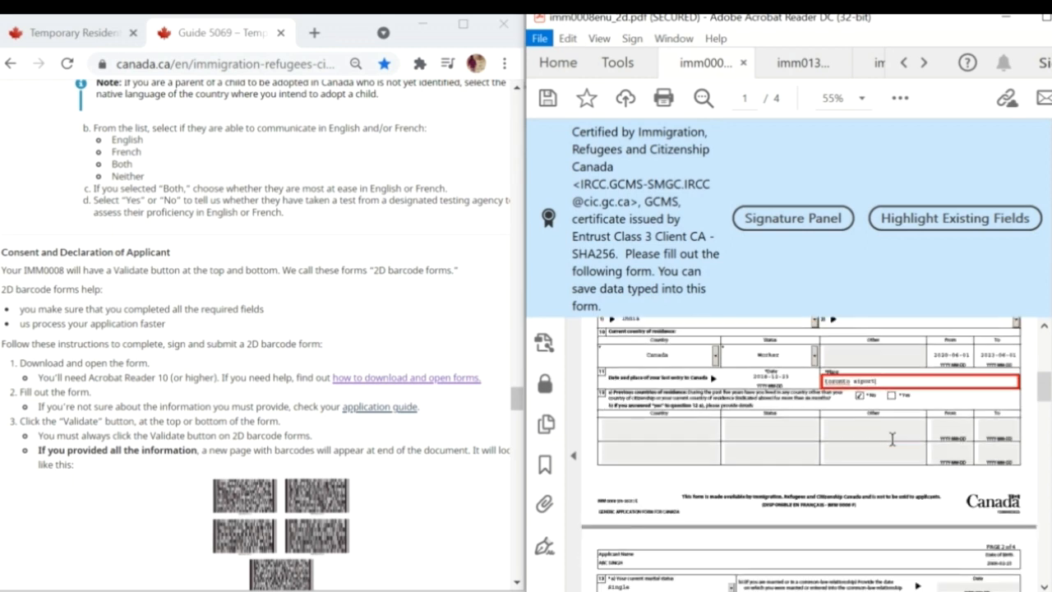
scroll(896, 448, down, 15)
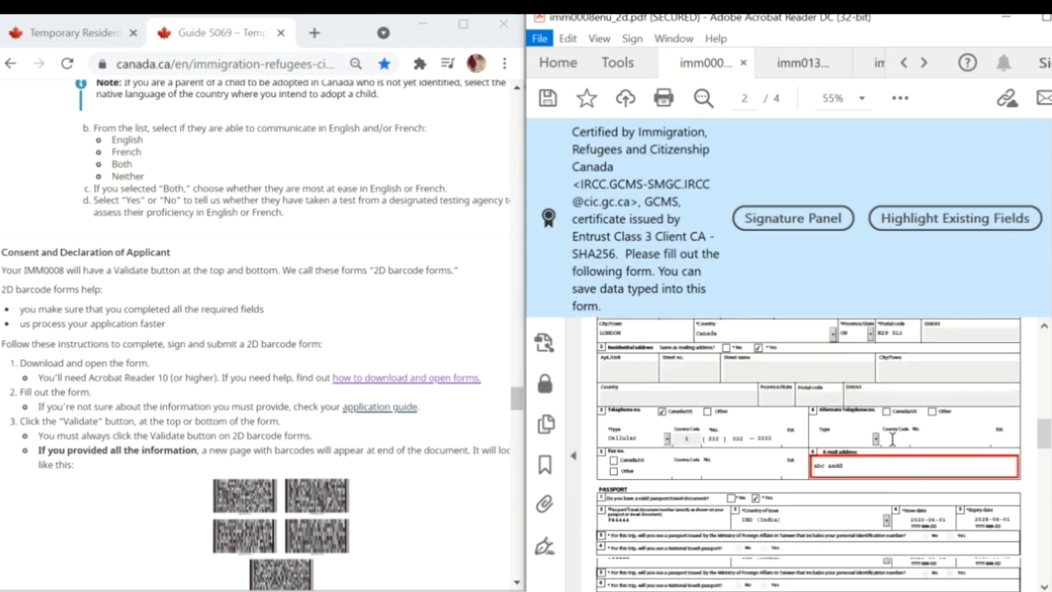
click(805, 390)
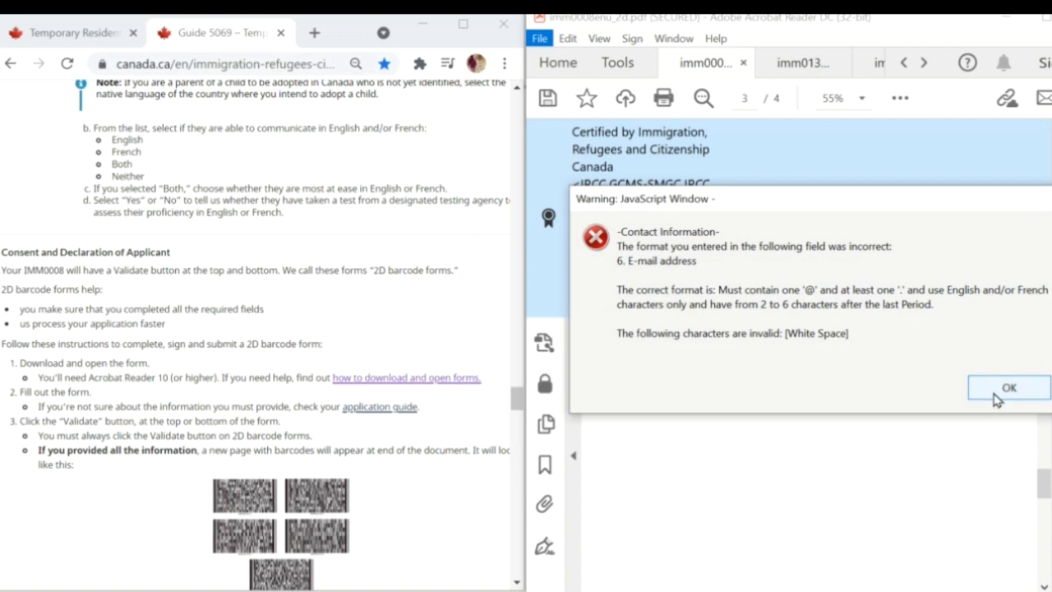
click(997, 399)
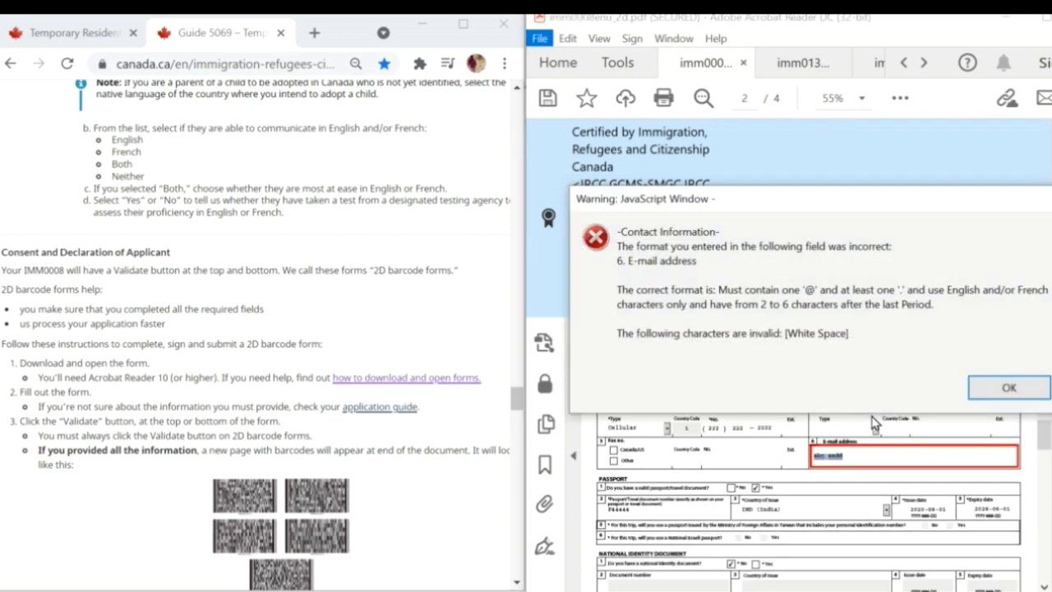
click(994, 382)
Replace the e-mail address in Question 6 of Contact Information with a correctly formatted one and revalidate the form
click(863, 451)
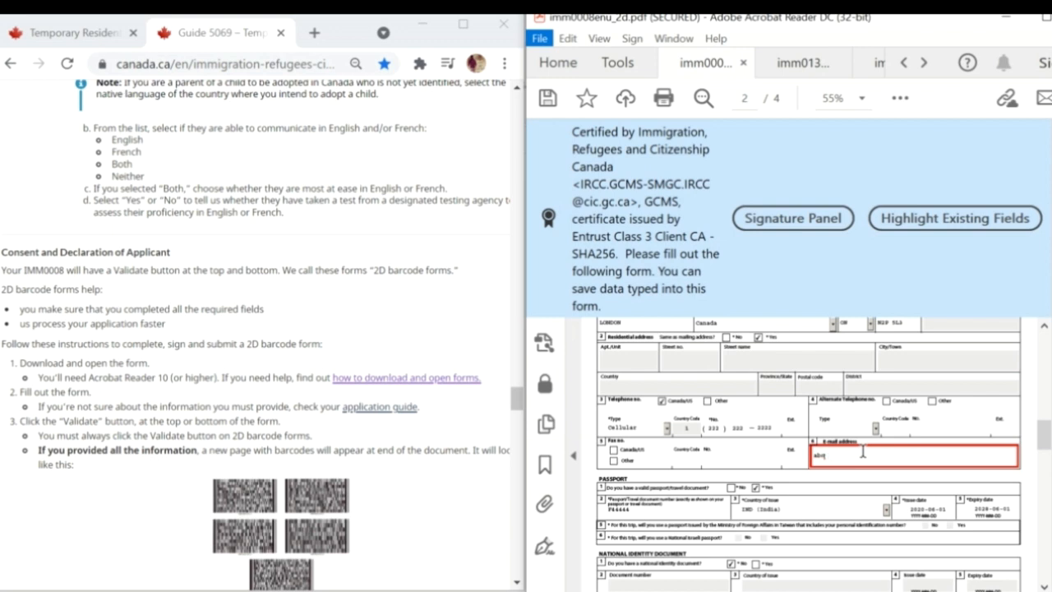
text(gmail.com)
scroll(863, 451, down, 10)
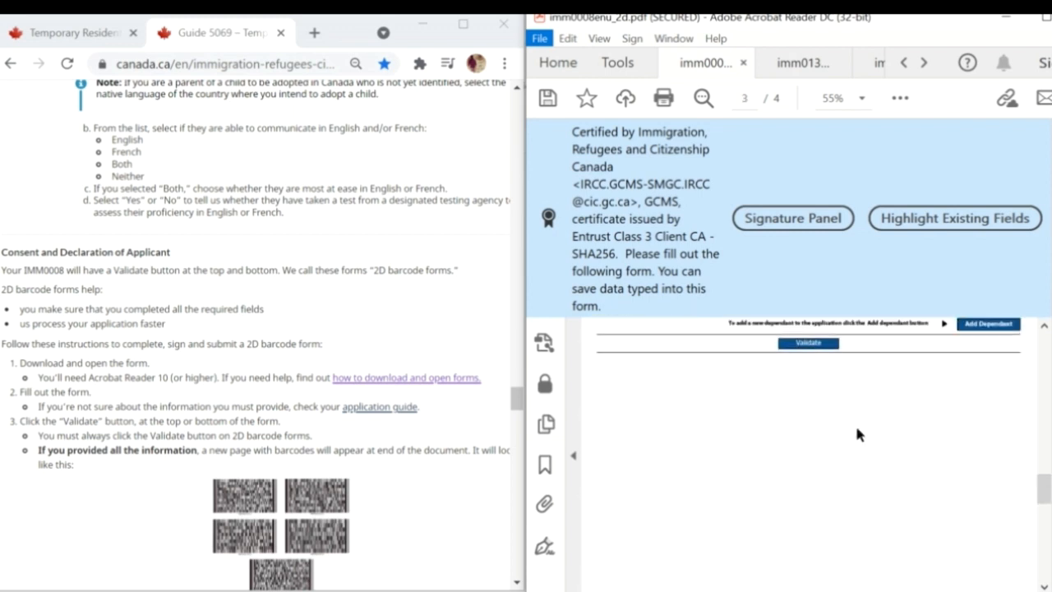
click(814, 344)
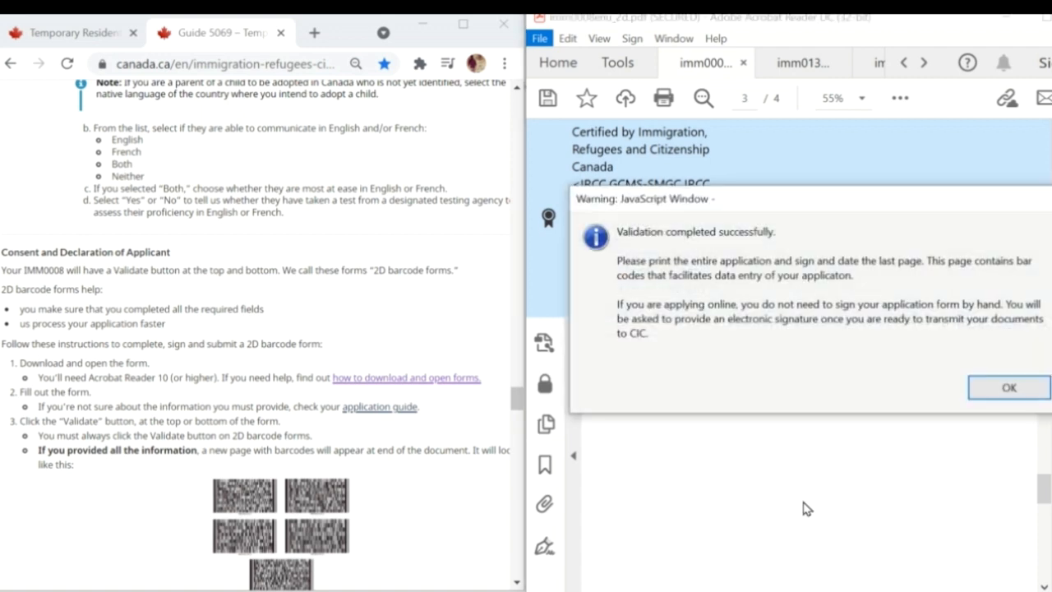
click(1002, 389)
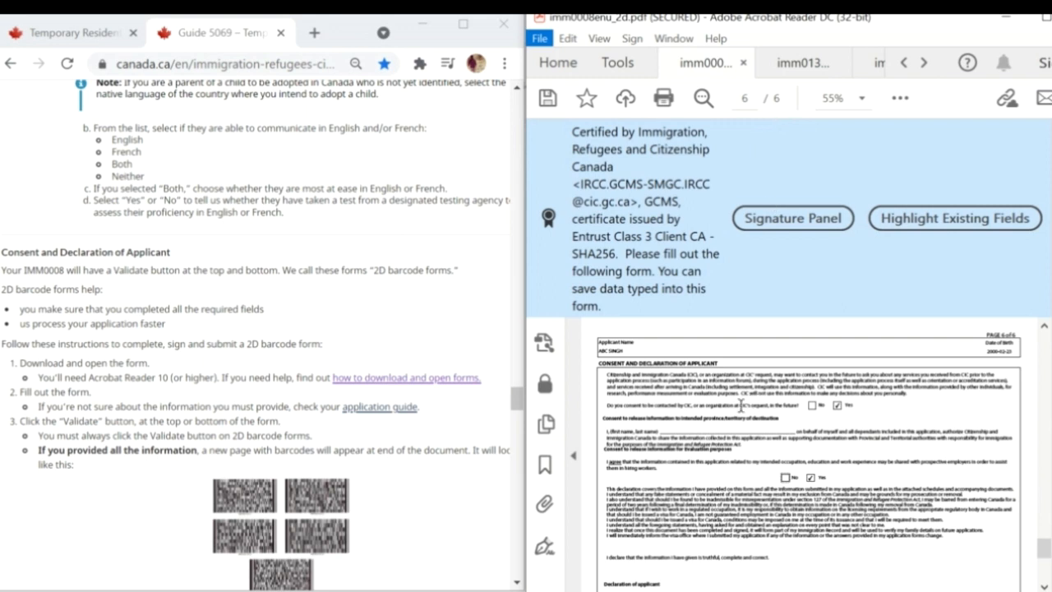
Examine the generated barcode pages and the Consent and Declaration of Applicant page, checking whether the first and last name line accepts text
scroll(716, 414, up, 10)
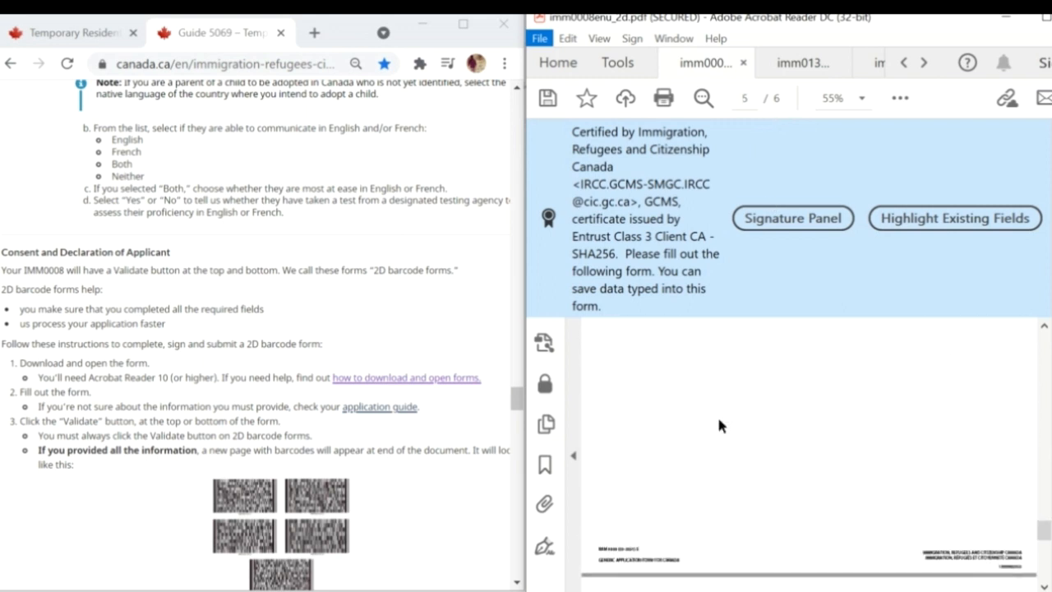
scroll(717, 414, up, 10)
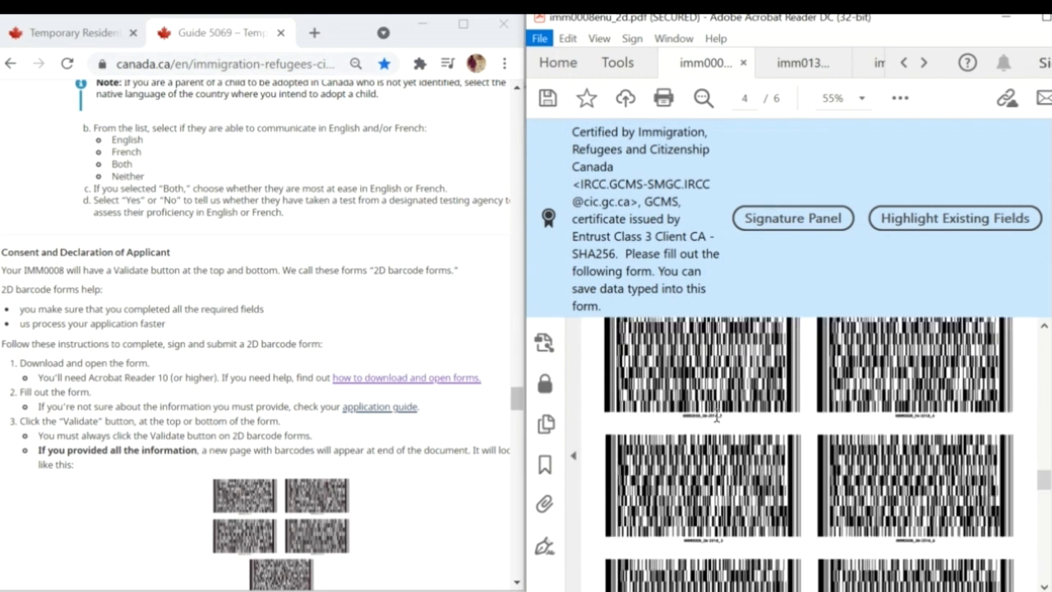
scroll(716, 415, down, 10)
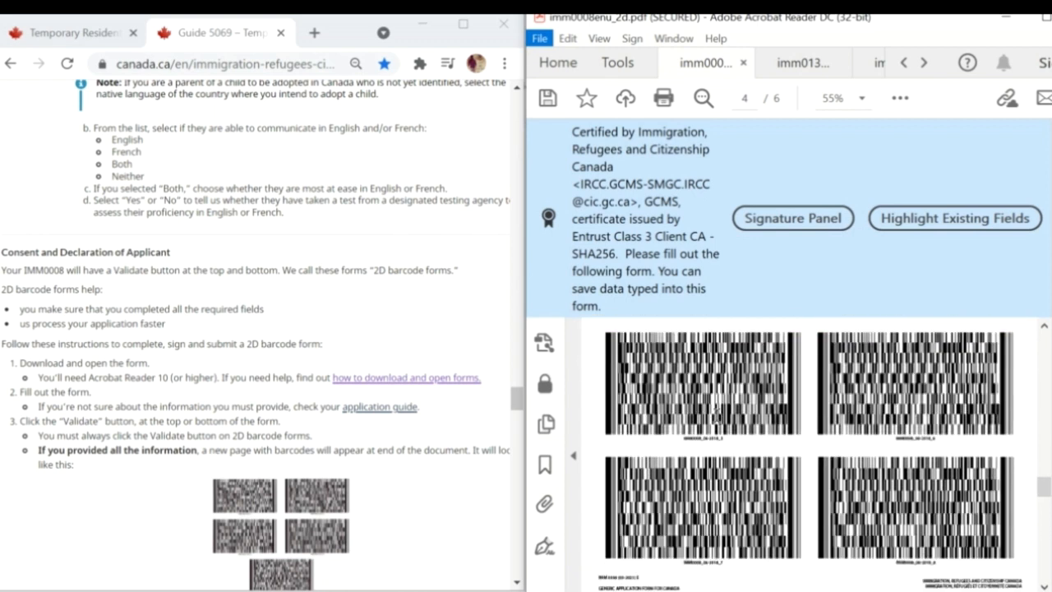
scroll(718, 425, down, 10)
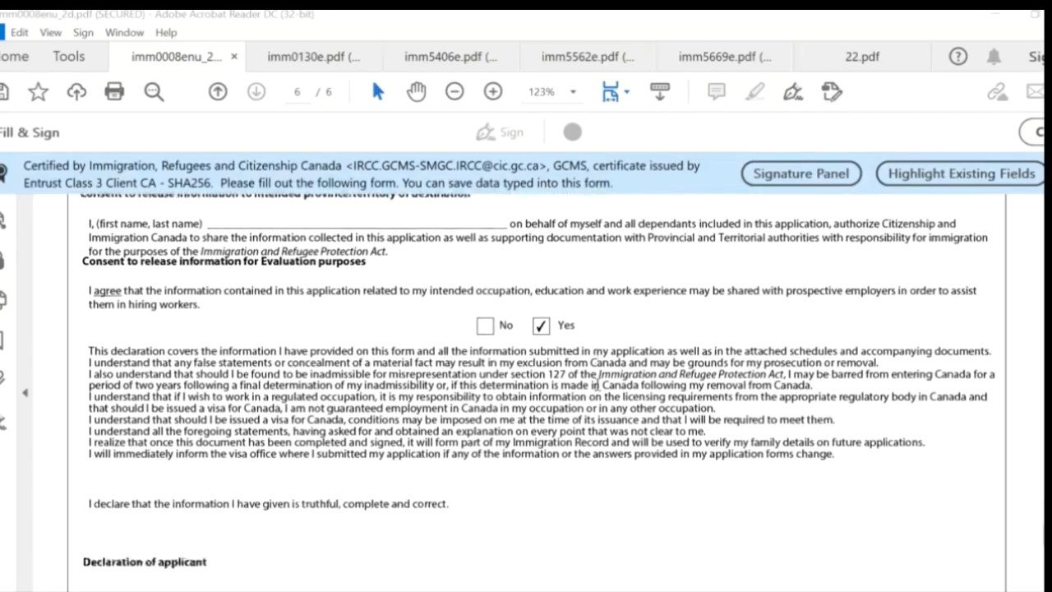
scroll(610, 444, down, 2)
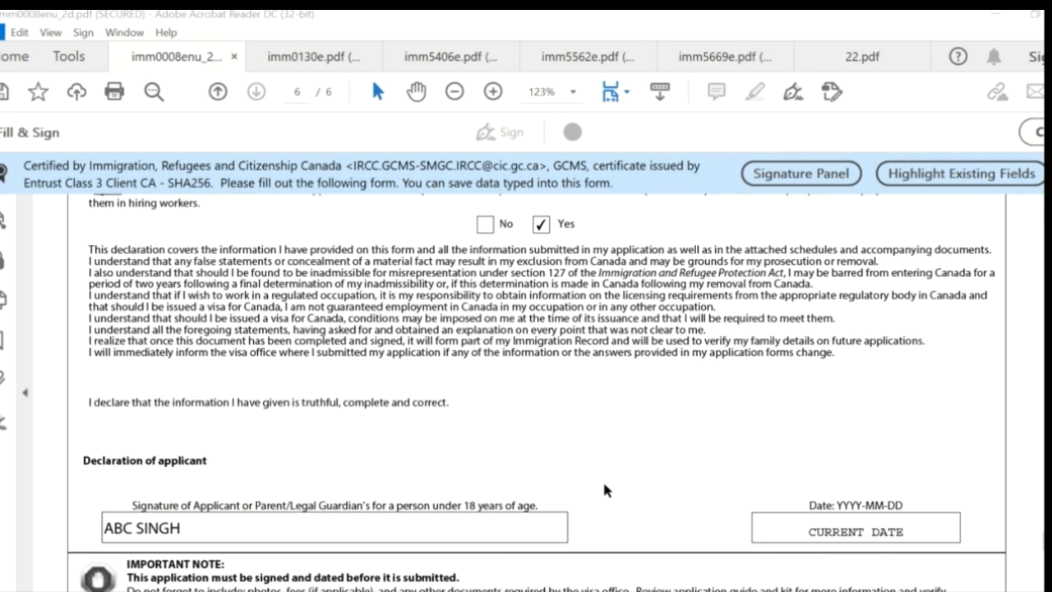
scroll(605, 488, up, 3)
scroll(535, 338, up, 2)
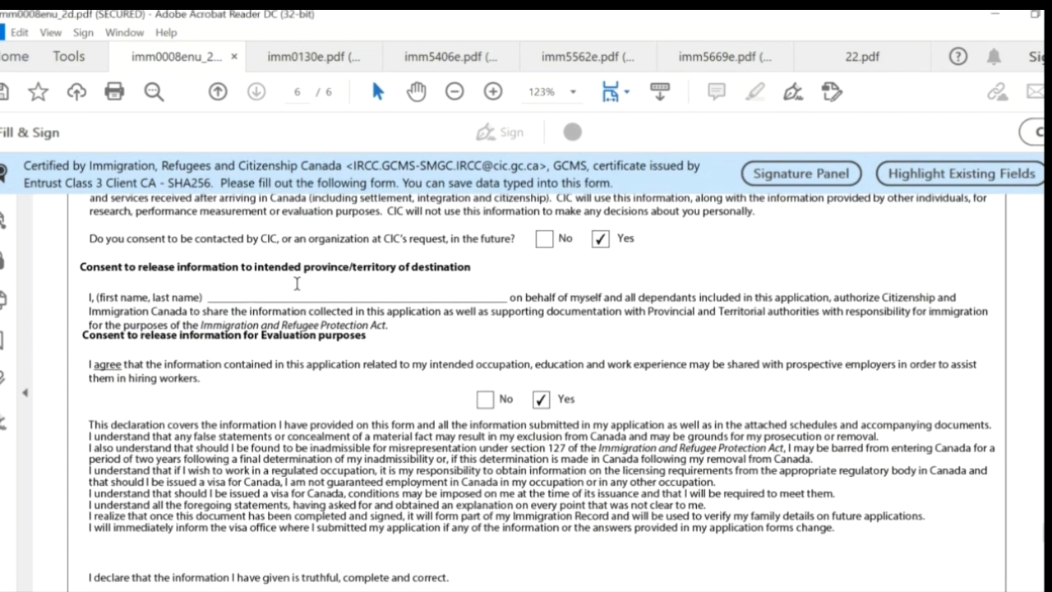
click(296, 294)
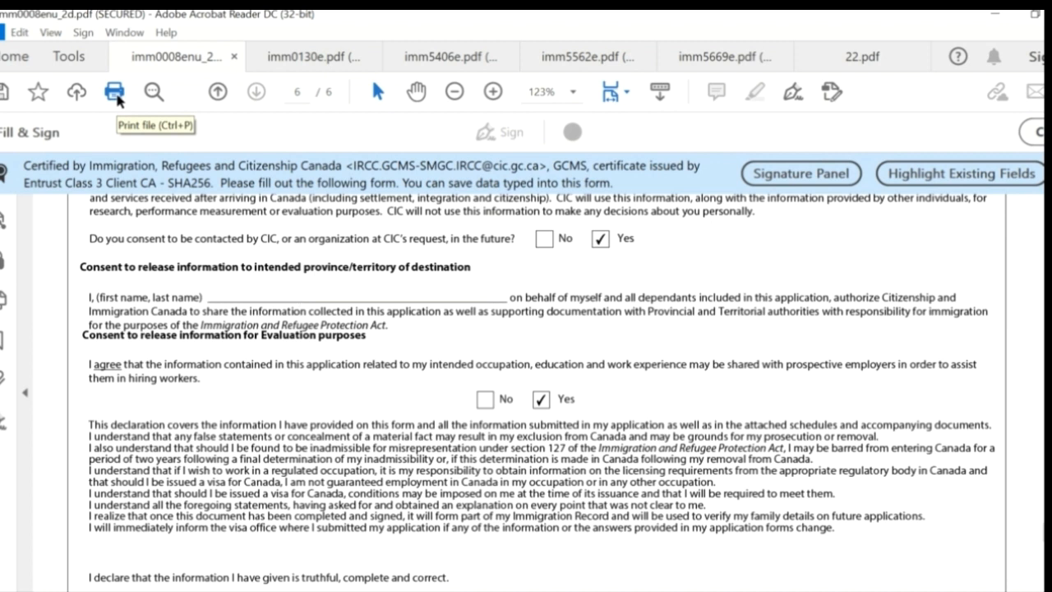
Try to print all pages of the form with Microsoft Print to PDF, replacing 22.pdf in the TR to Pr Docs folder
click(117, 97)
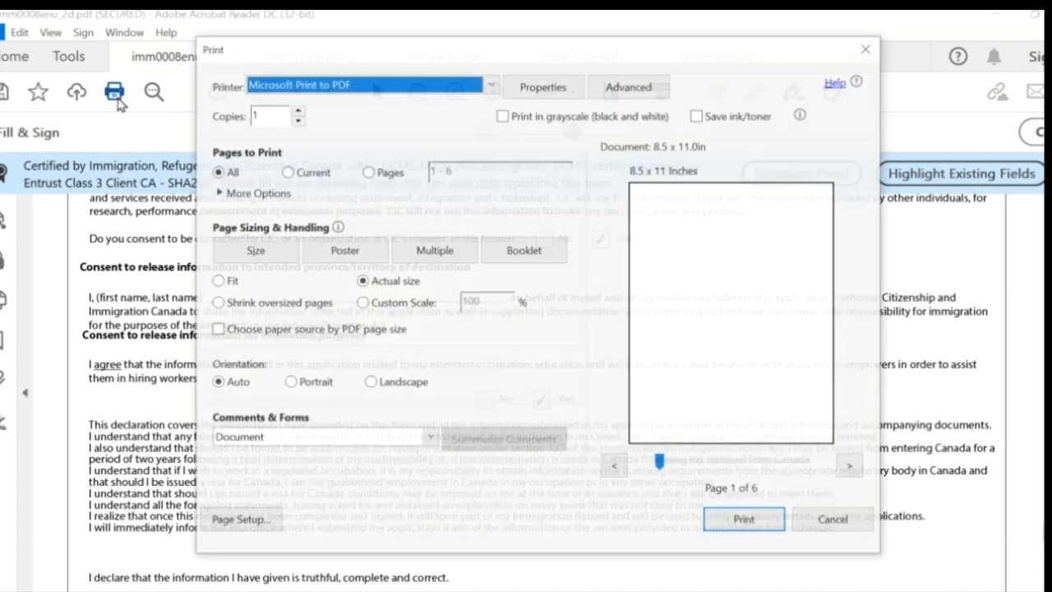
click(490, 83)
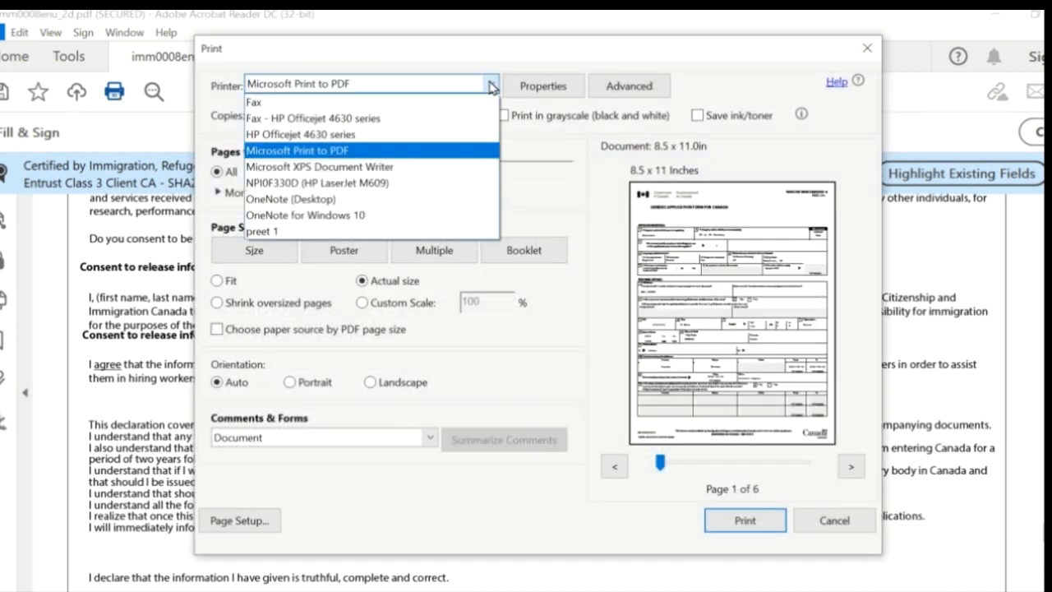
click(352, 156)
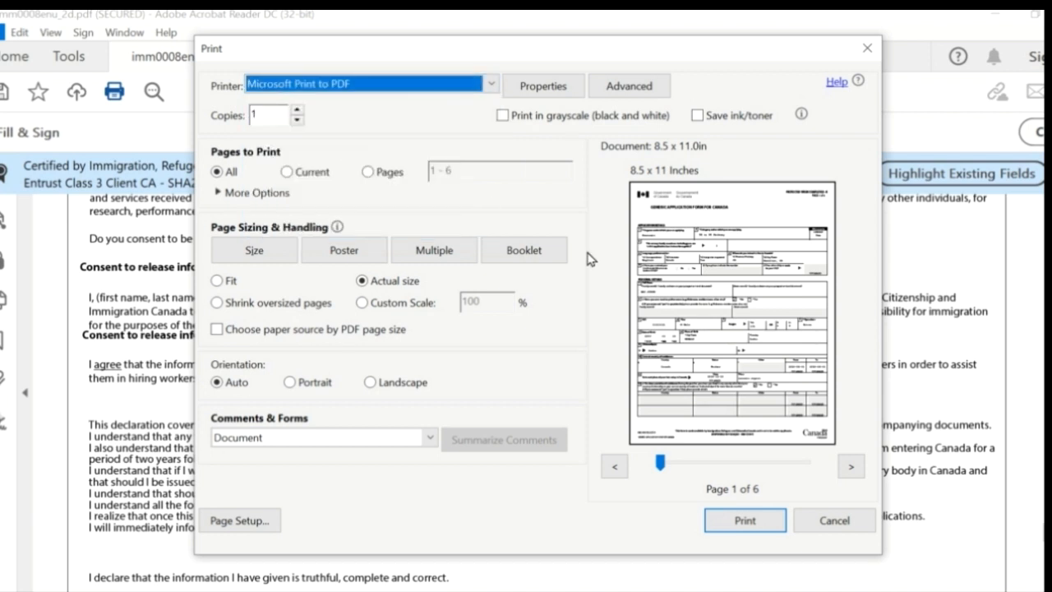
click(742, 519)
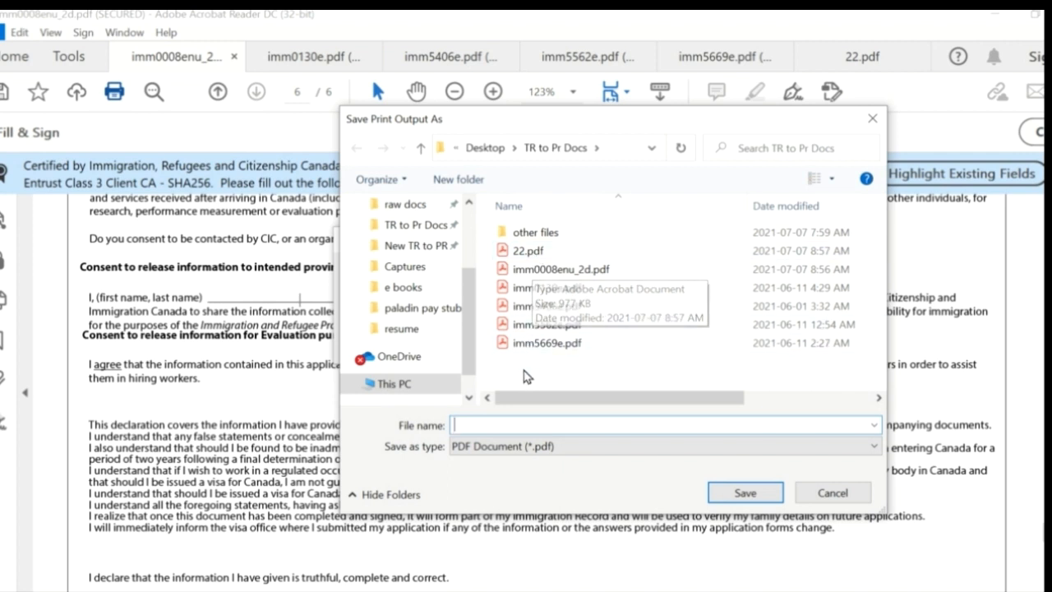
text(22)
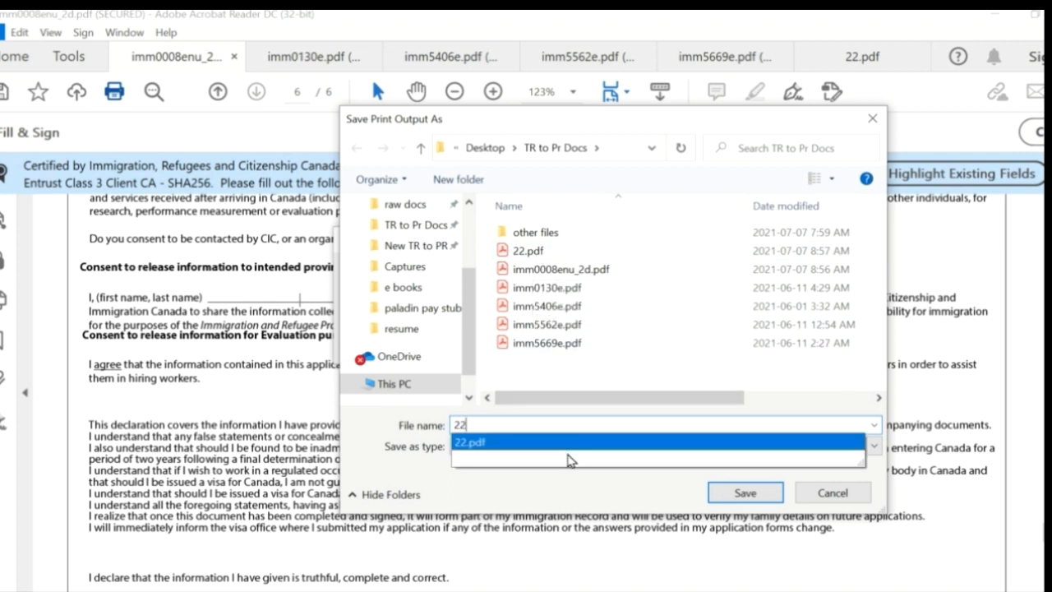
click(743, 492)
click(750, 493)
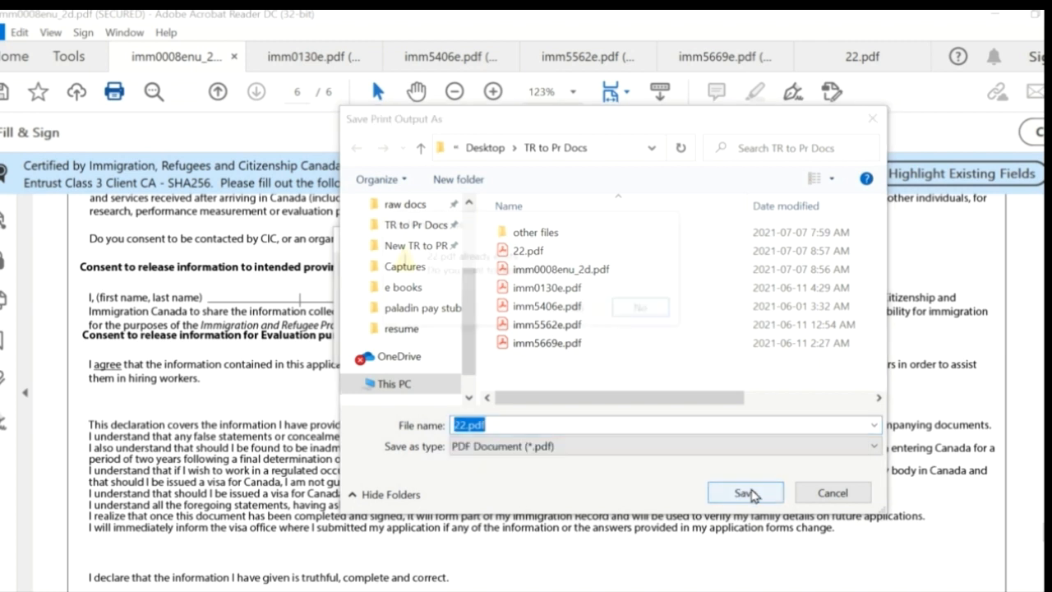
click(576, 316)
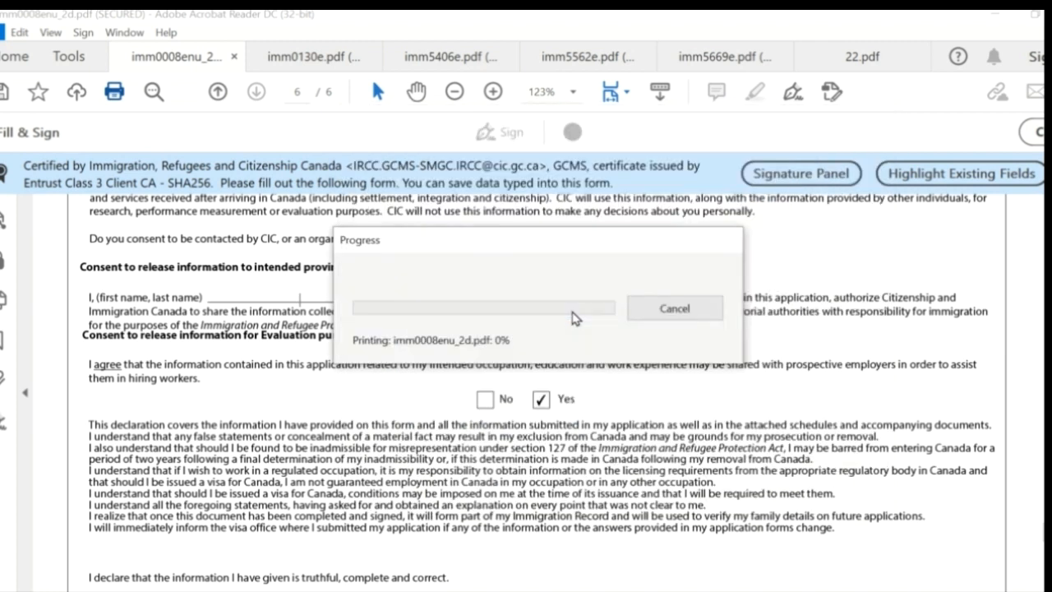
click(715, 345)
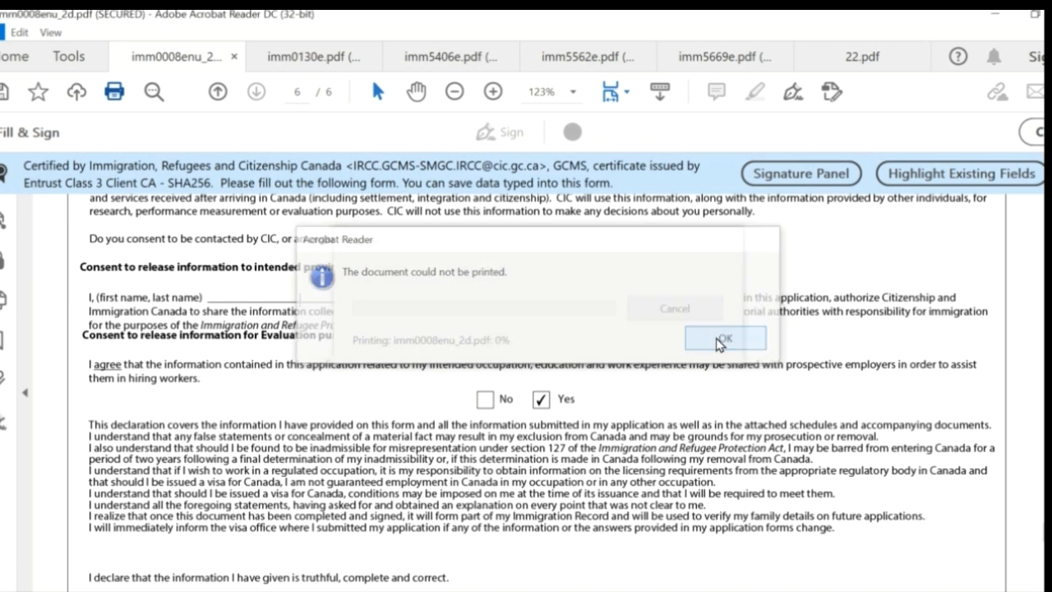
click(716, 342)
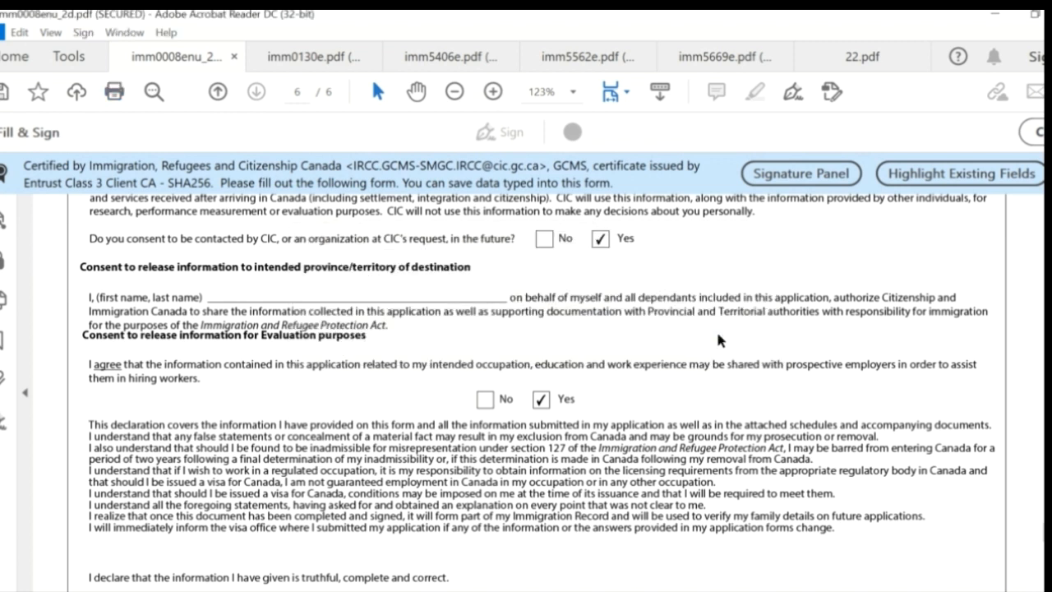
Switch to the 22.pdf document and review its barcode pages through to the Consent and Declaration of Applicant page
click(864, 61)
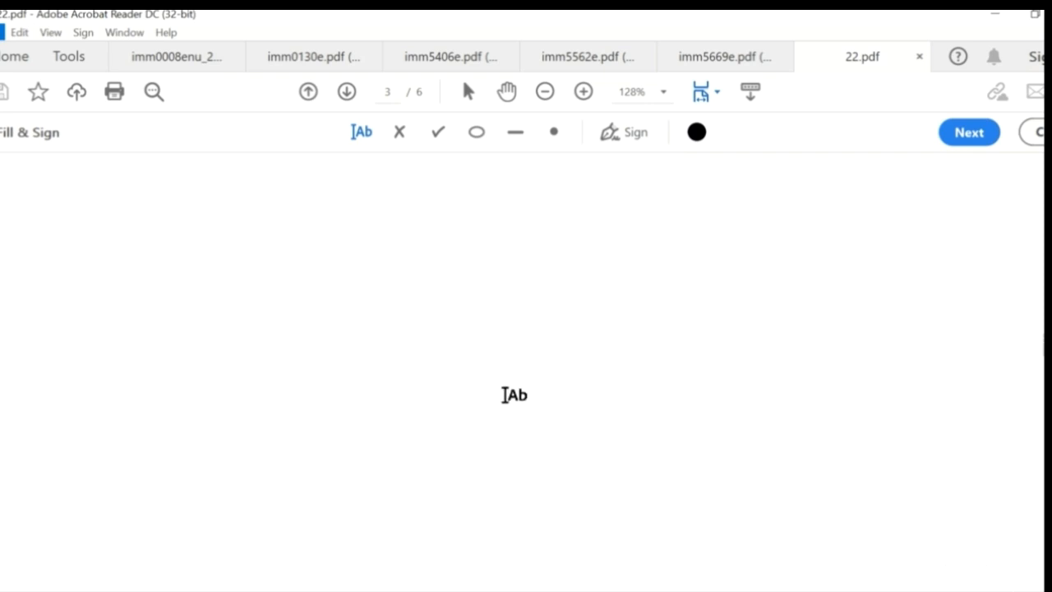
scroll(506, 394, up, 6)
scroll(513, 394, down, 10)
scroll(504, 395, down, 12)
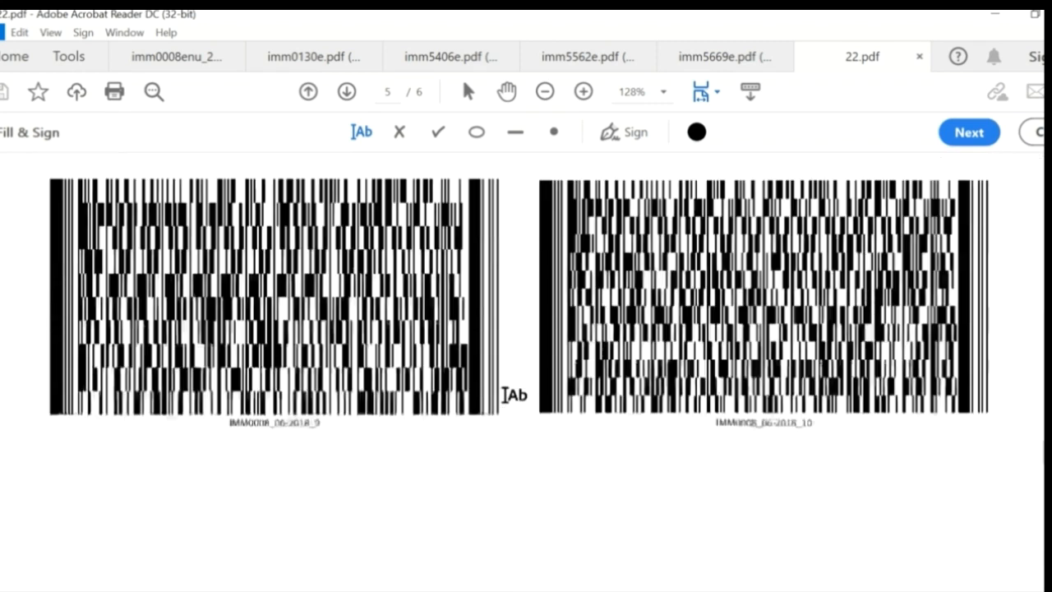
scroll(504, 395, down, 4)
scroll(504, 395, down, 10)
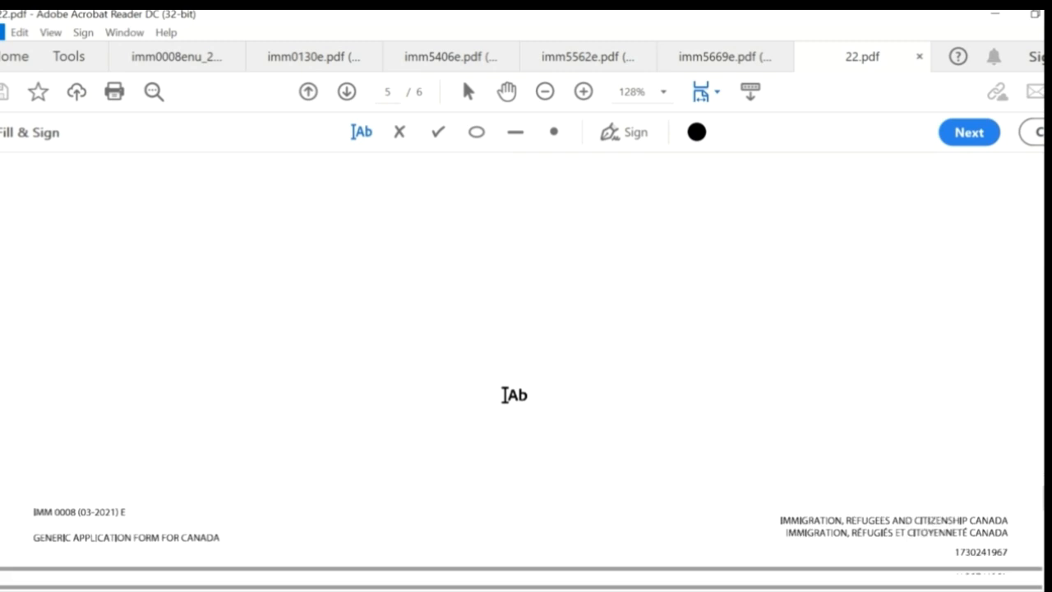
scroll(504, 395, down, 1)
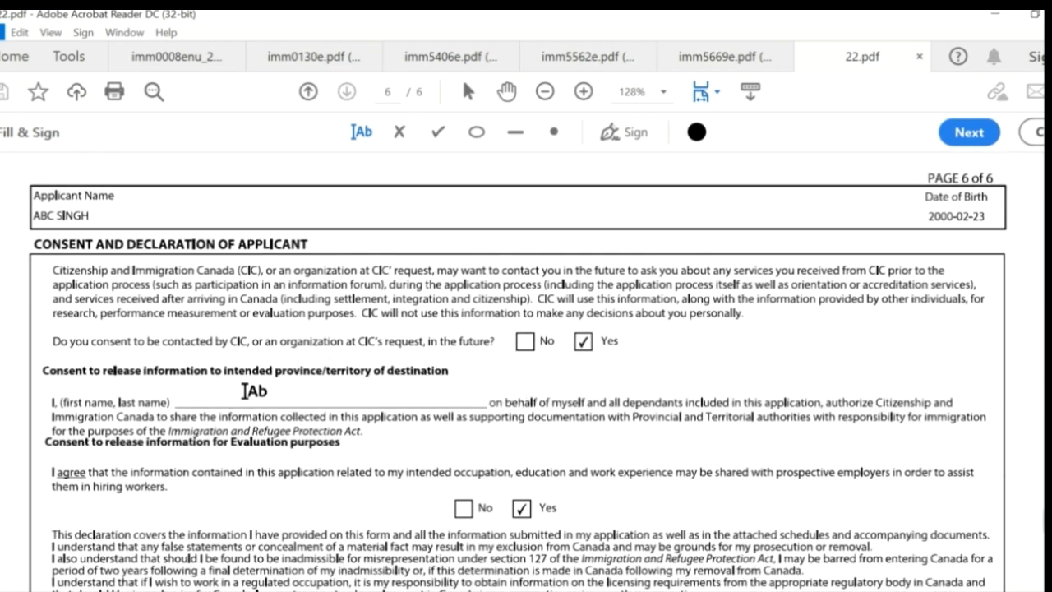
Add the applicant's name as text at the first and last name line of the provincial consent section, reposition it, and try saving the document
click(230, 399)
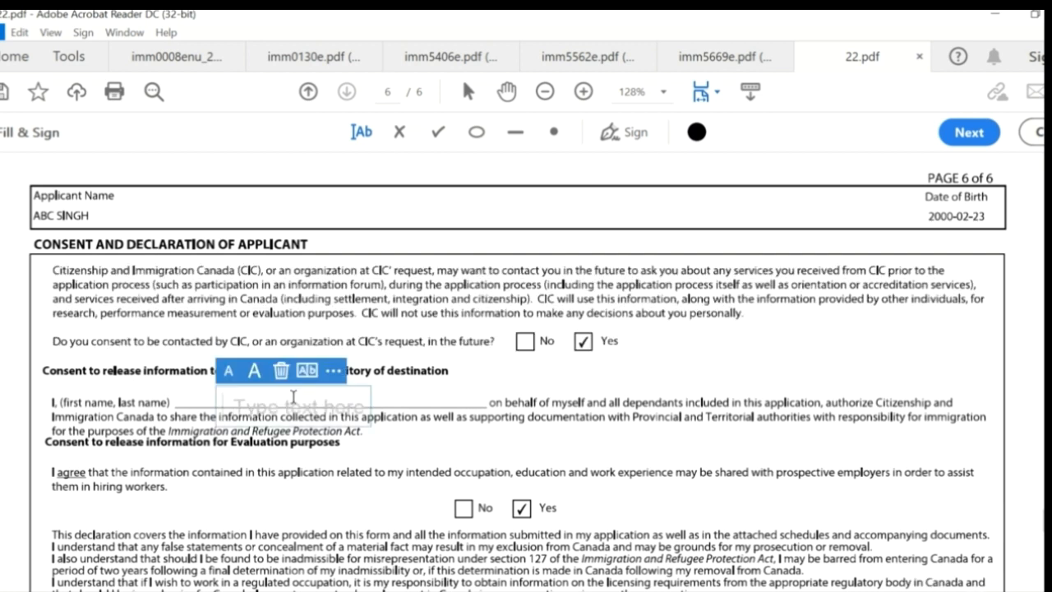
text(abc)
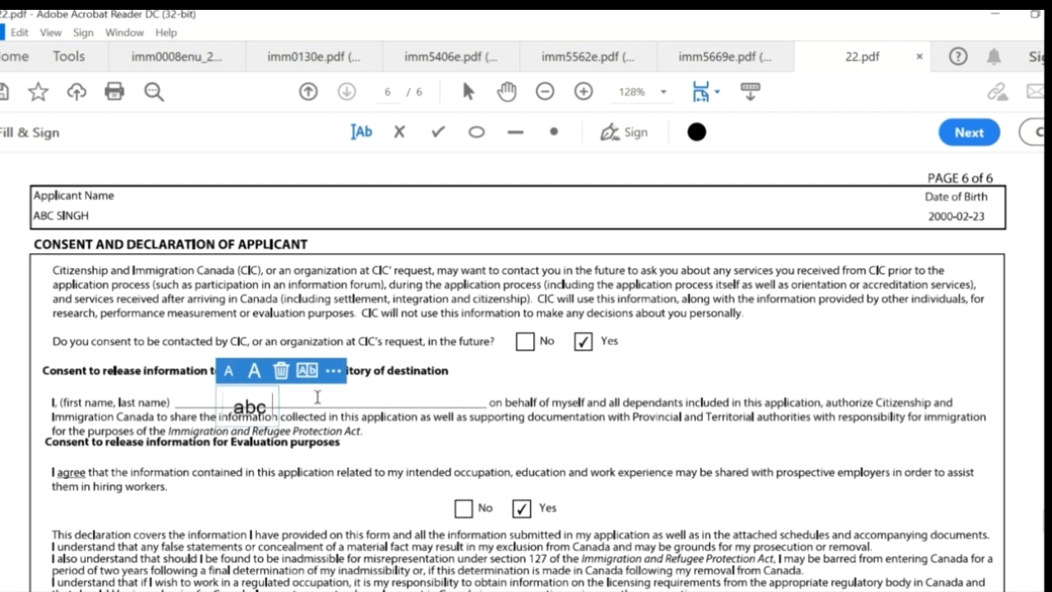
text( singh)
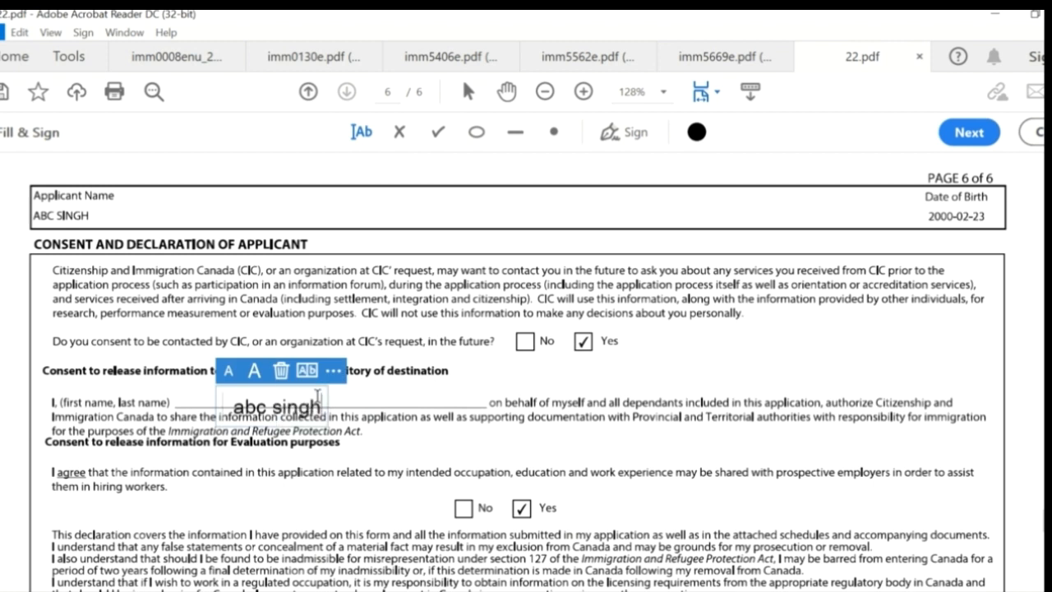
mouse_move(266, 387)
mouse_down()
mouse_move(264, 351)
mouse_move(260, 376)
mouse_up()
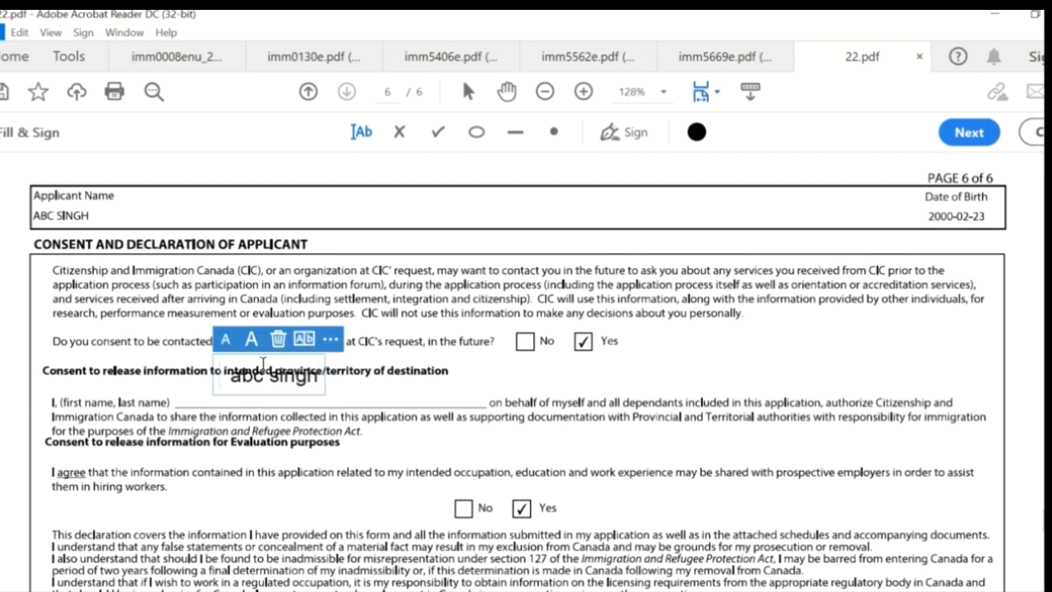
click(262, 352)
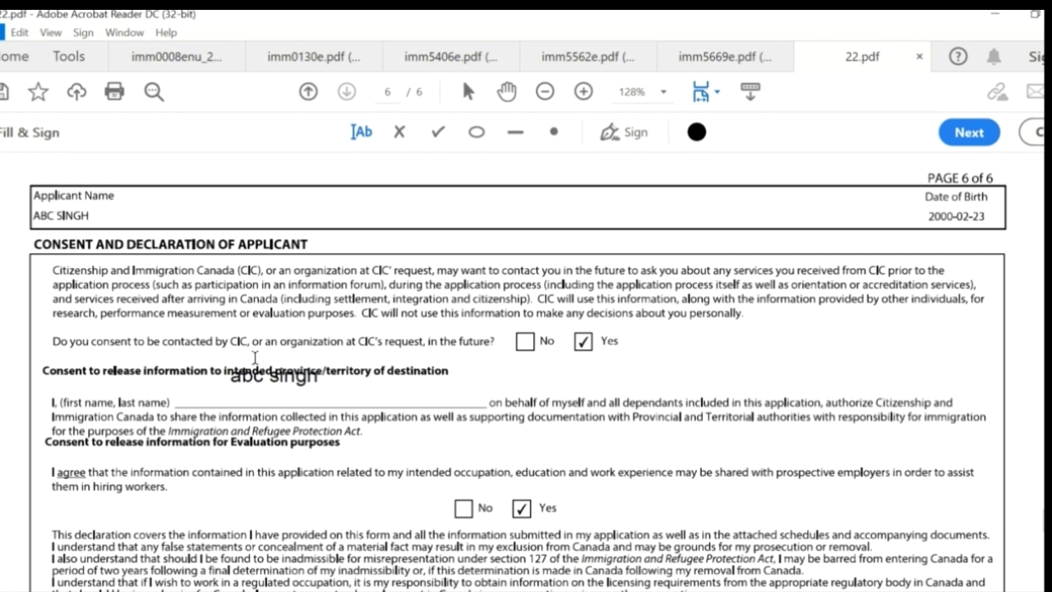
click(4, 92)
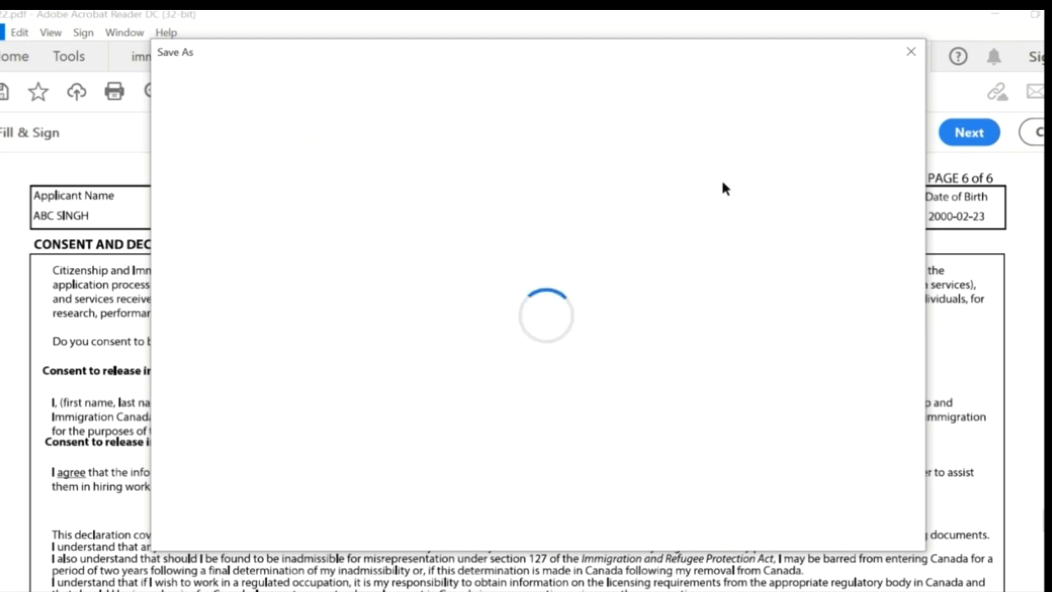
click(909, 51)
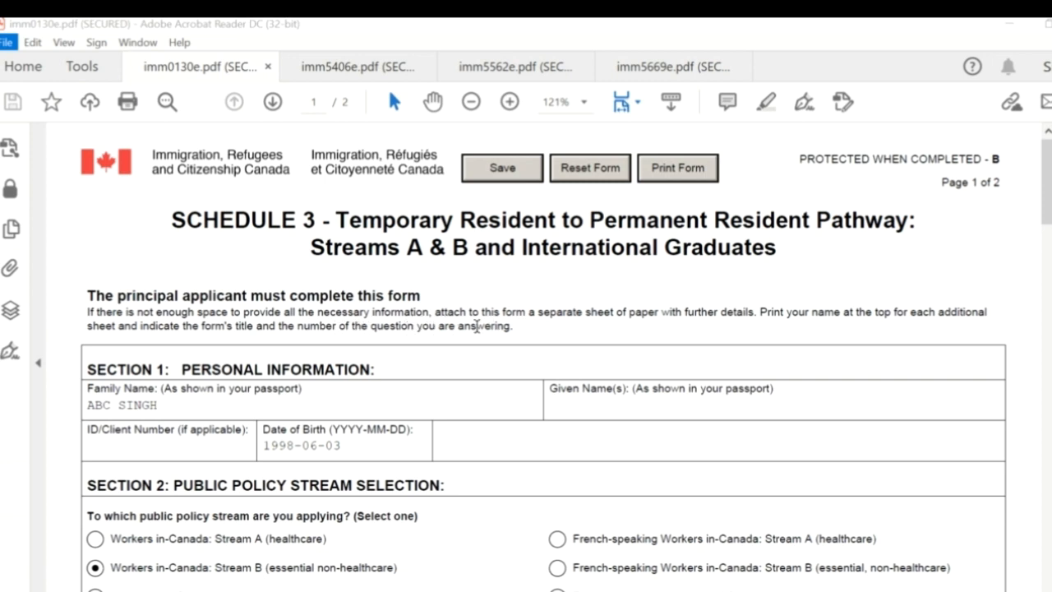
Review Sections 1 to 5 of the Schedule 3 form imm0130e.pdf, from personal information and stream selection to past Canadian work experience
scroll(477, 332, down, 1)
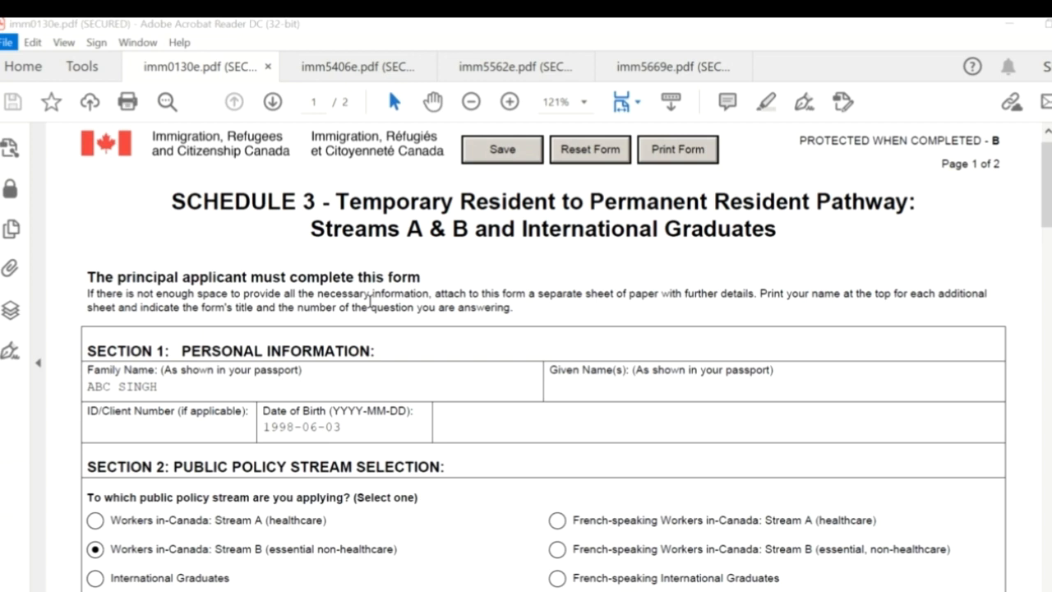
scroll(262, 361, down, 1)
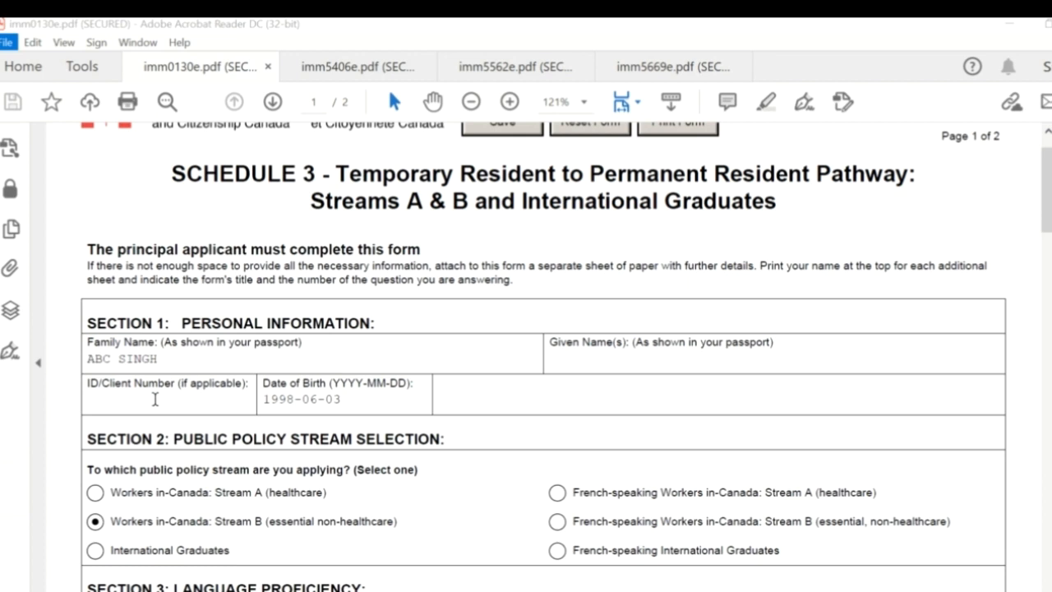
scroll(158, 415, down, 1)
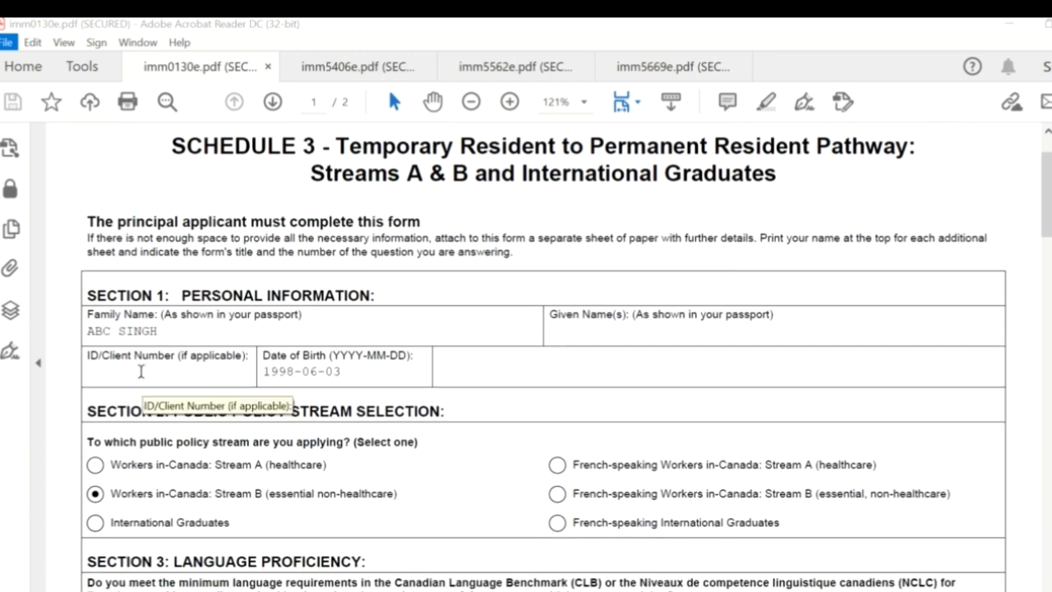
scroll(124, 450, down, 1)
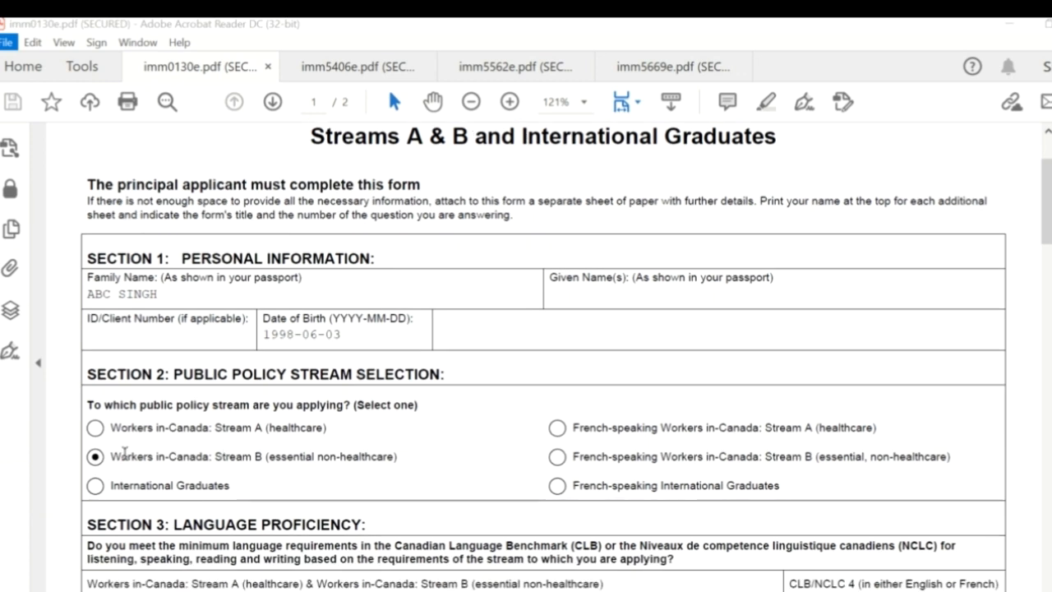
scroll(102, 444, down, 1)
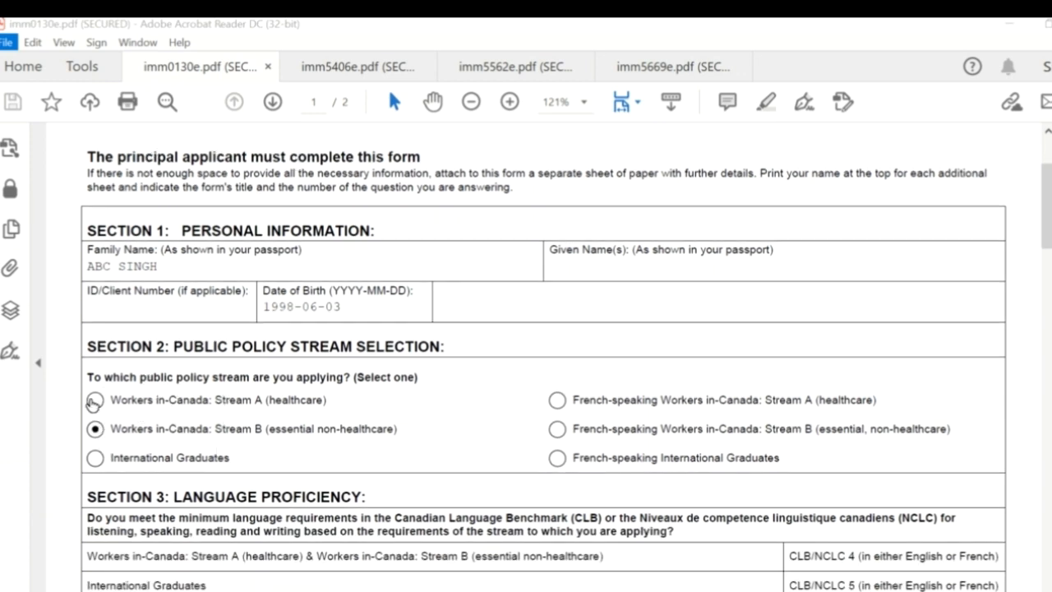
scroll(236, 443, down, 1)
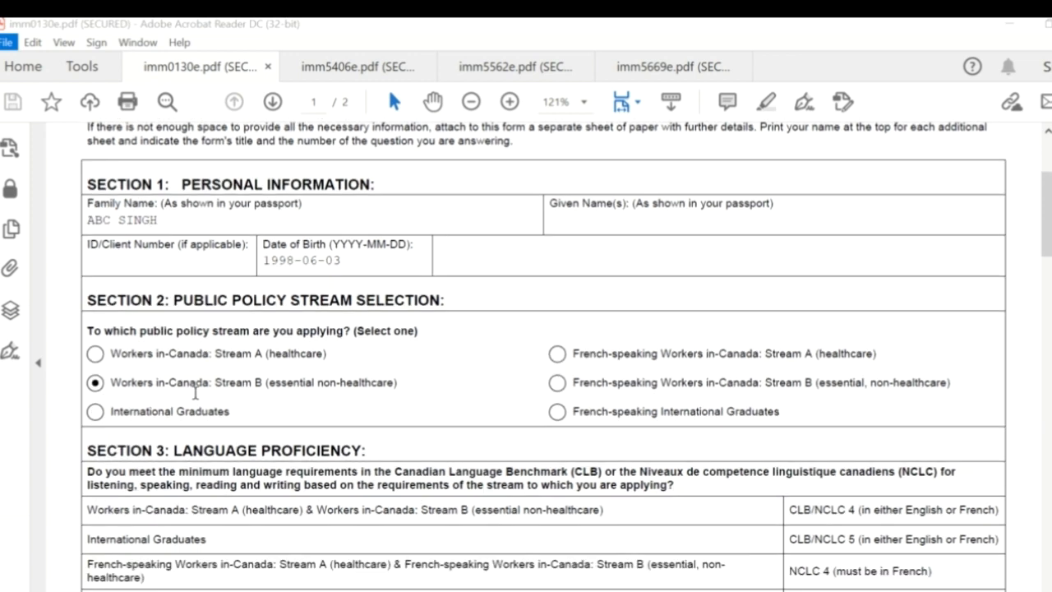
scroll(221, 429, down, 1)
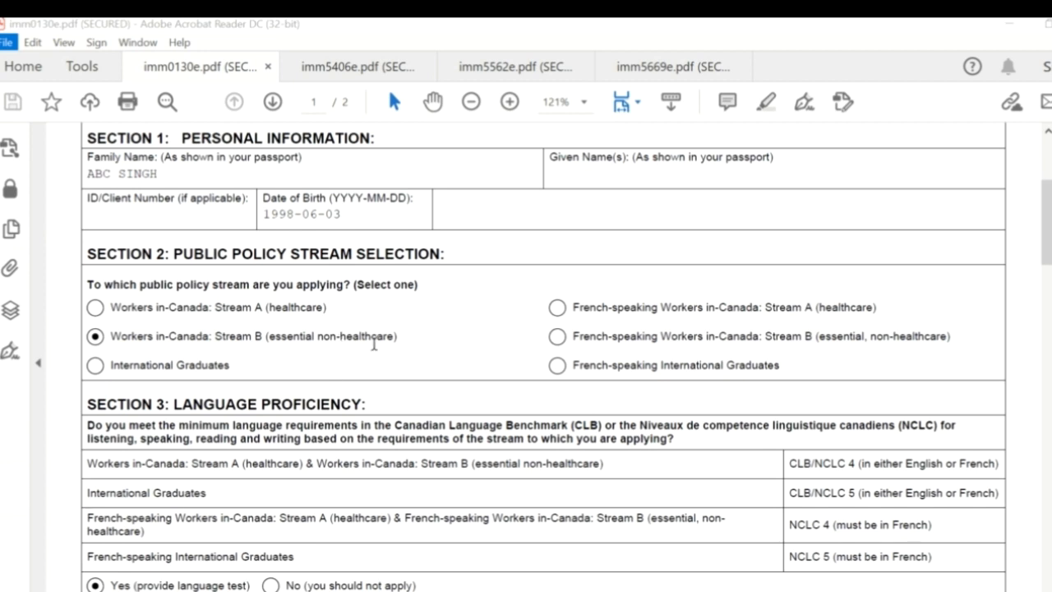
scroll(374, 343, down, 1)
scroll(374, 343, down, 1)
scroll(90, 526, down, 1)
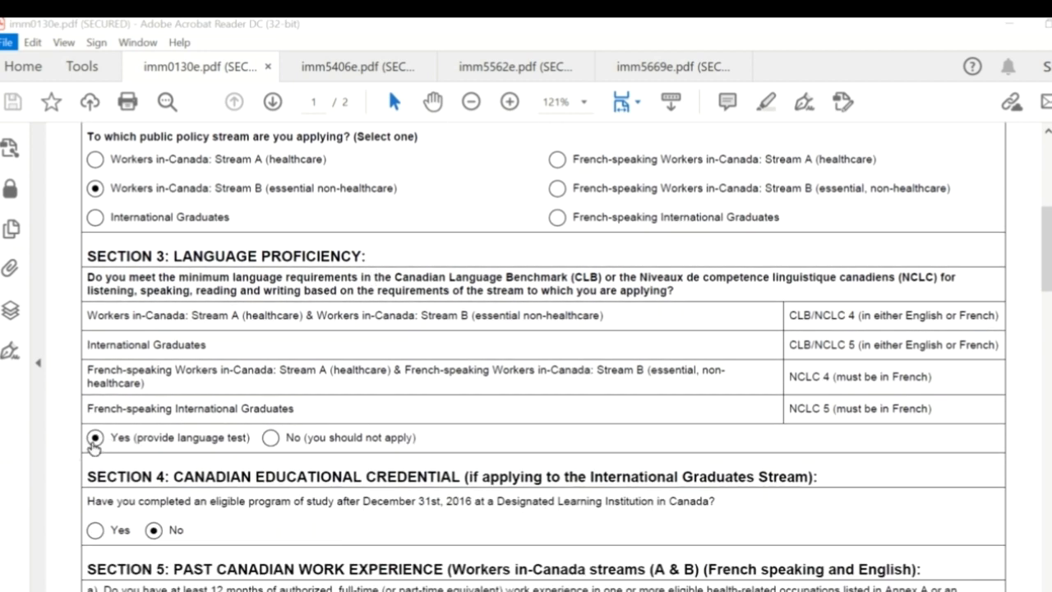
scroll(153, 480, down, 2)
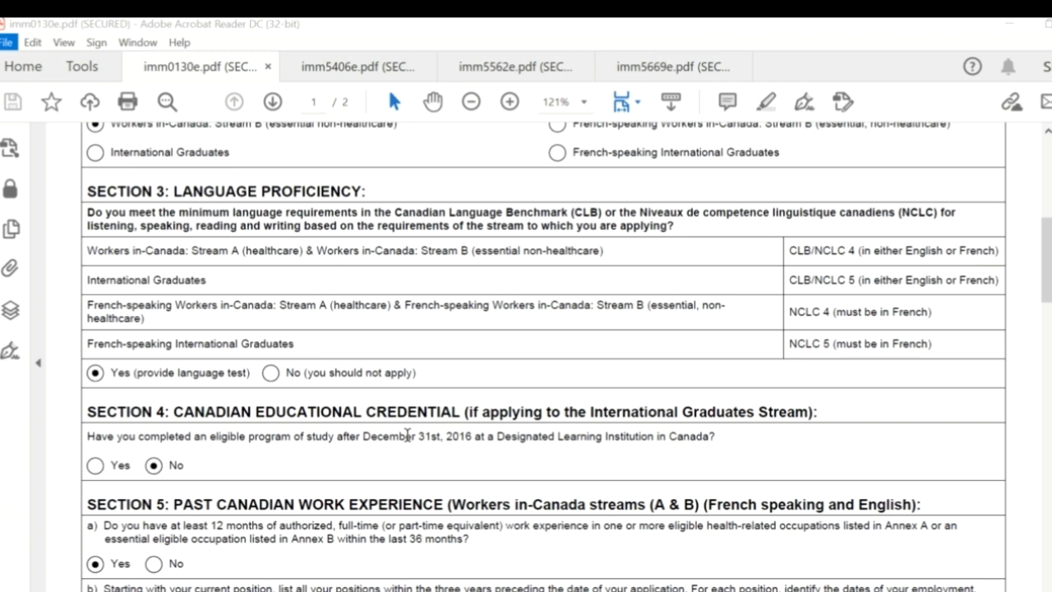
scroll(212, 464, down, 1)
scroll(212, 465, down, 5)
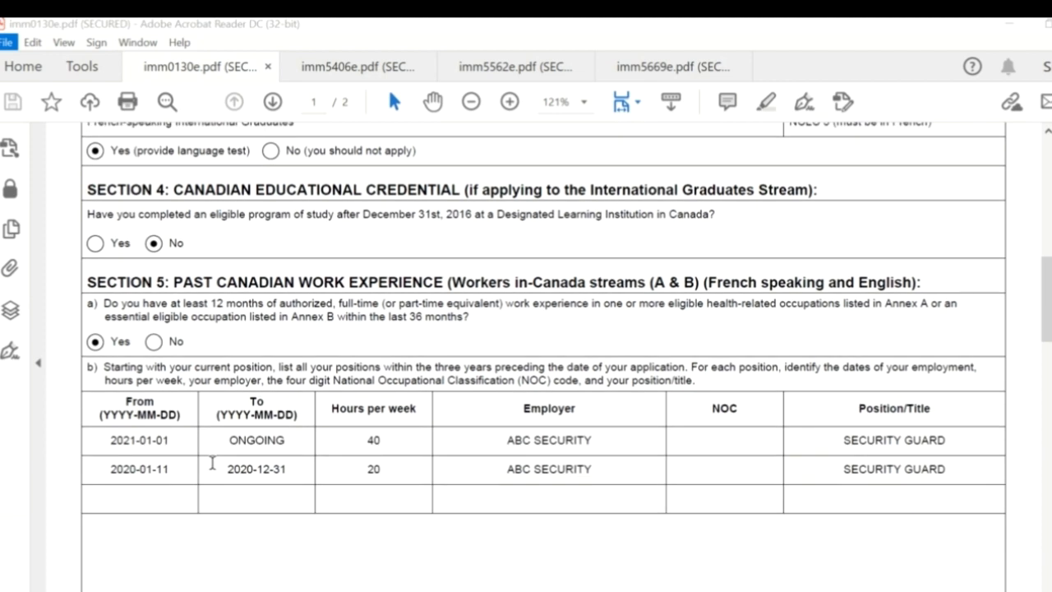
scroll(212, 465, down, 1)
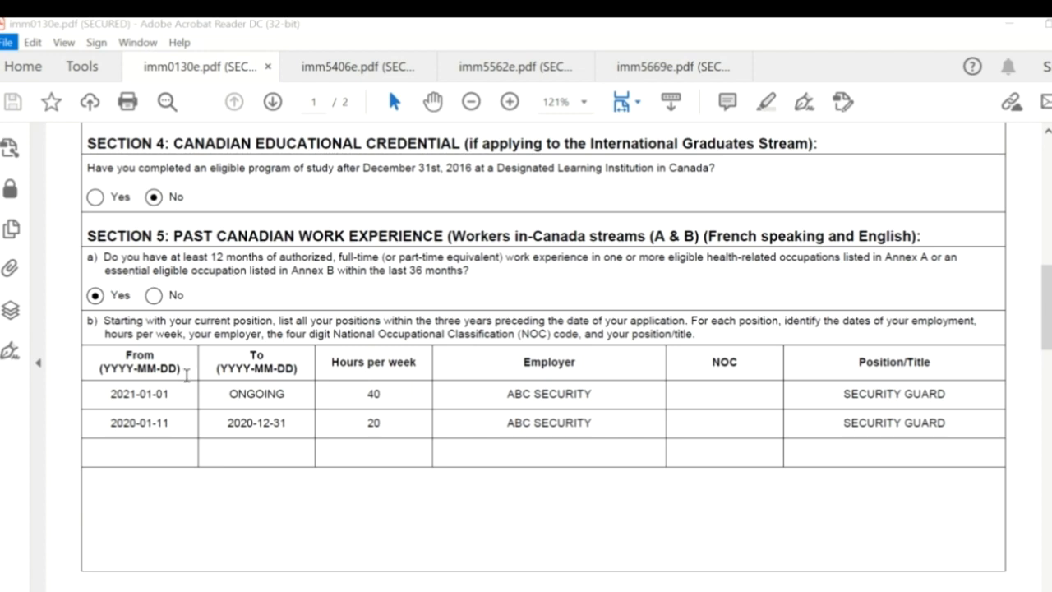
scroll(187, 374, down, 1)
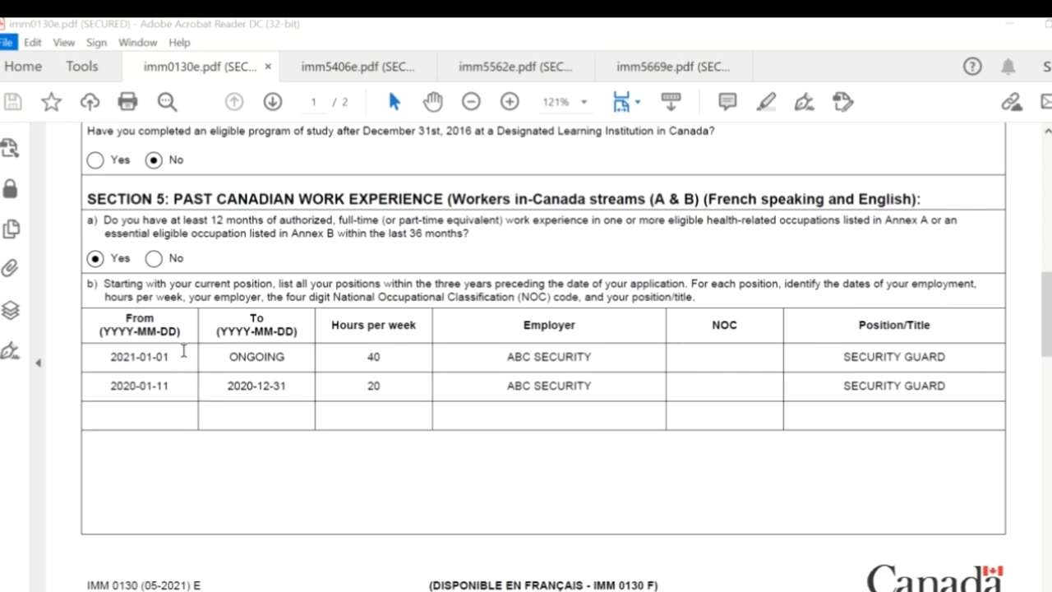
Enter NOC code 6541 for both security guard positions in the Section 5 past Canadian work experience table
scroll(247, 332, down, 1)
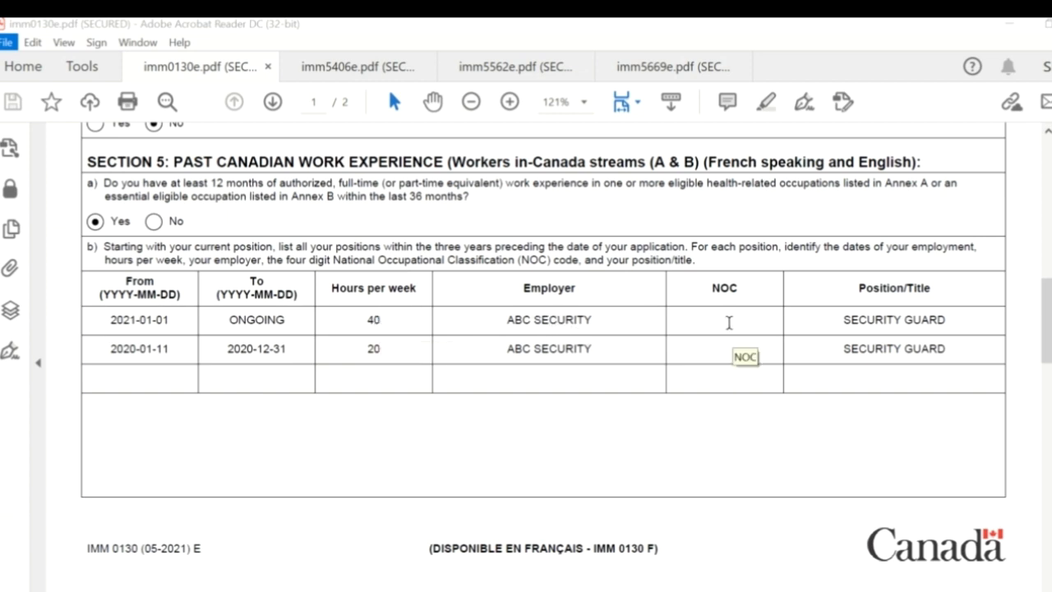
click(729, 322)
text(6541)
click(730, 345)
text(6541)
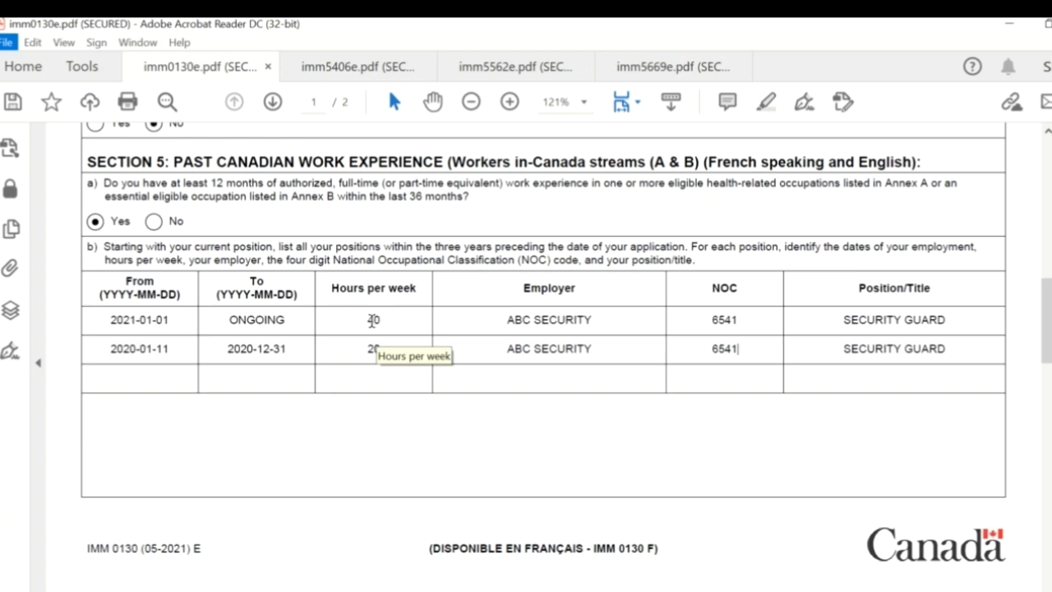
Check the hours per week of both Section 5 positions, and review current work experience, declaration and disclosure in Sections 6 to 8
double_click(372, 320)
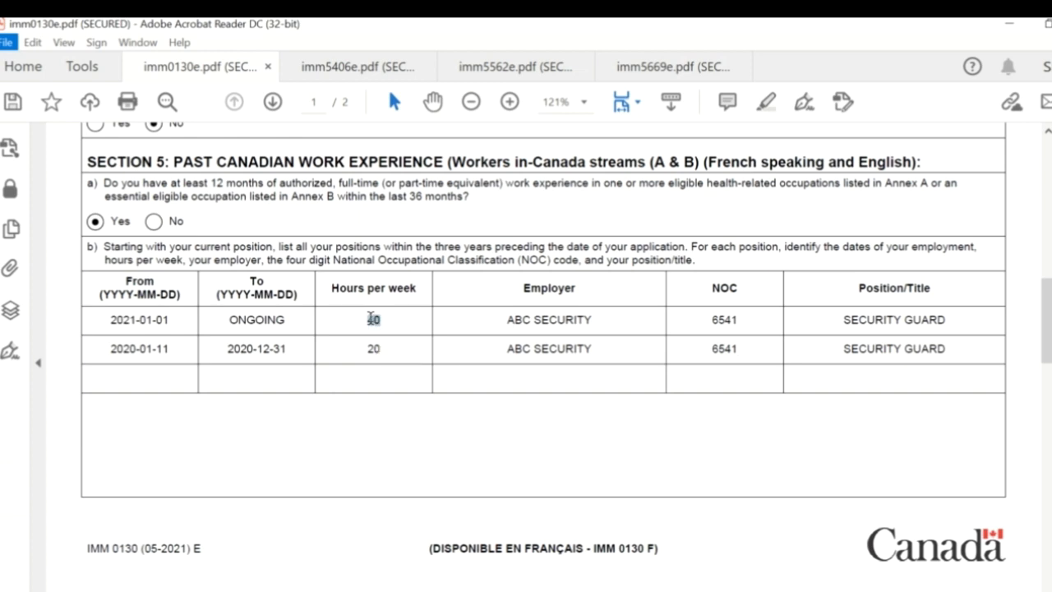
double_click(373, 348)
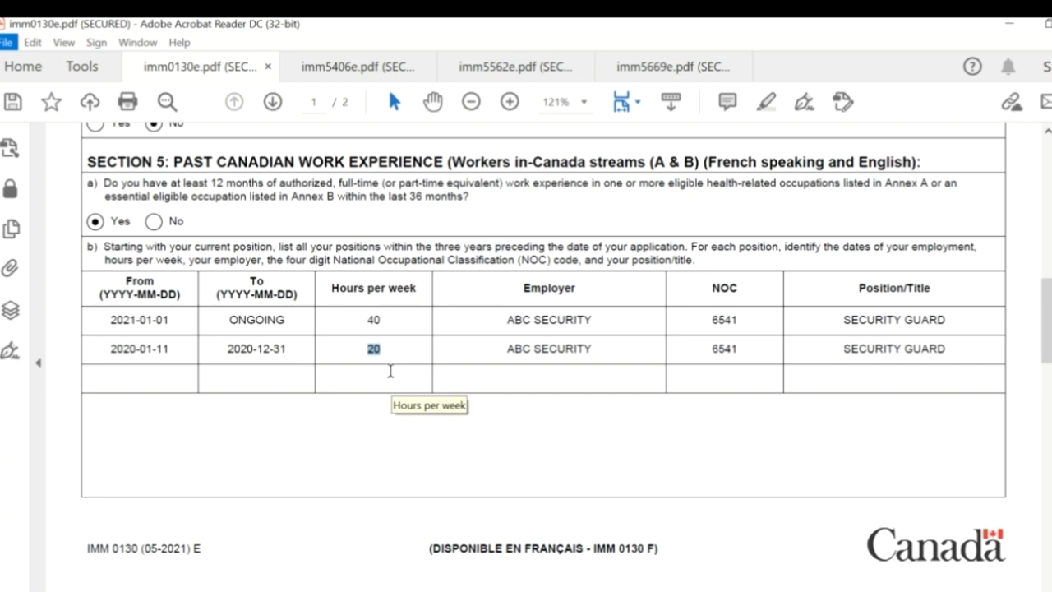
scroll(391, 371, down, 5)
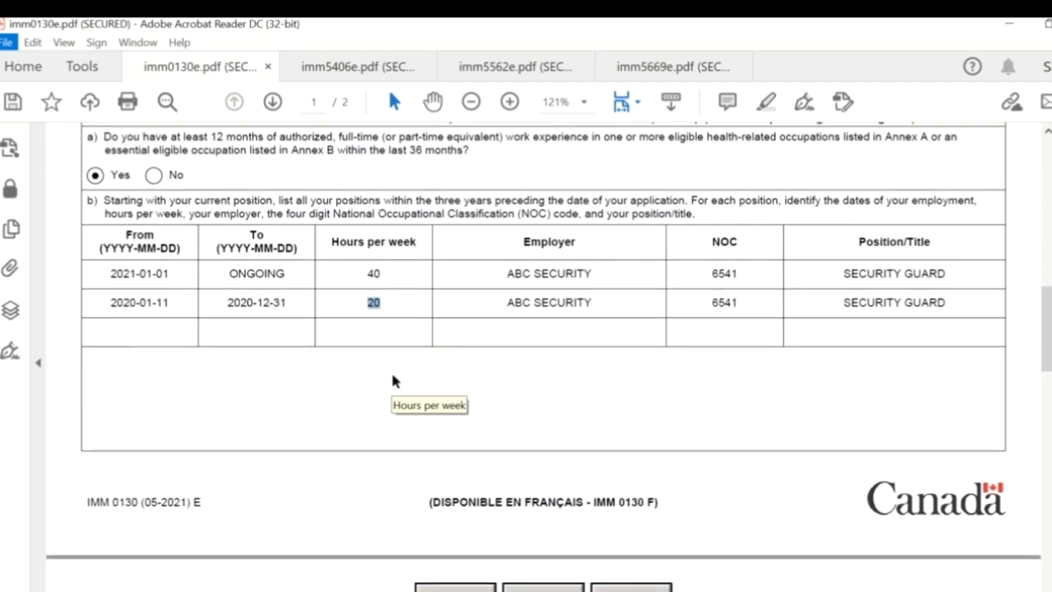
scroll(392, 380, down, 7)
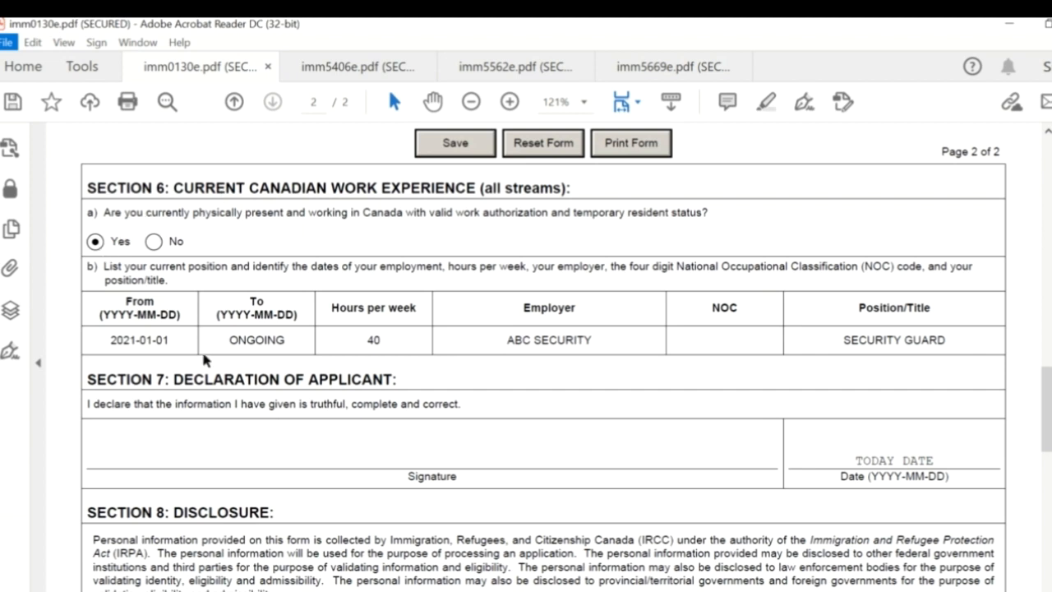
scroll(251, 321, up, 3)
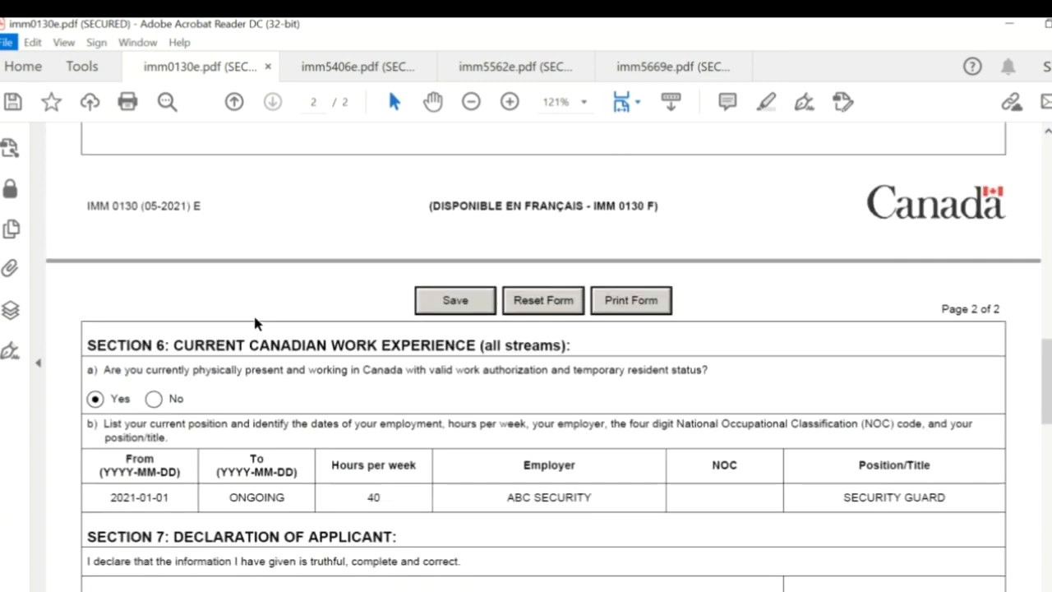
scroll(364, 430, down, 4)
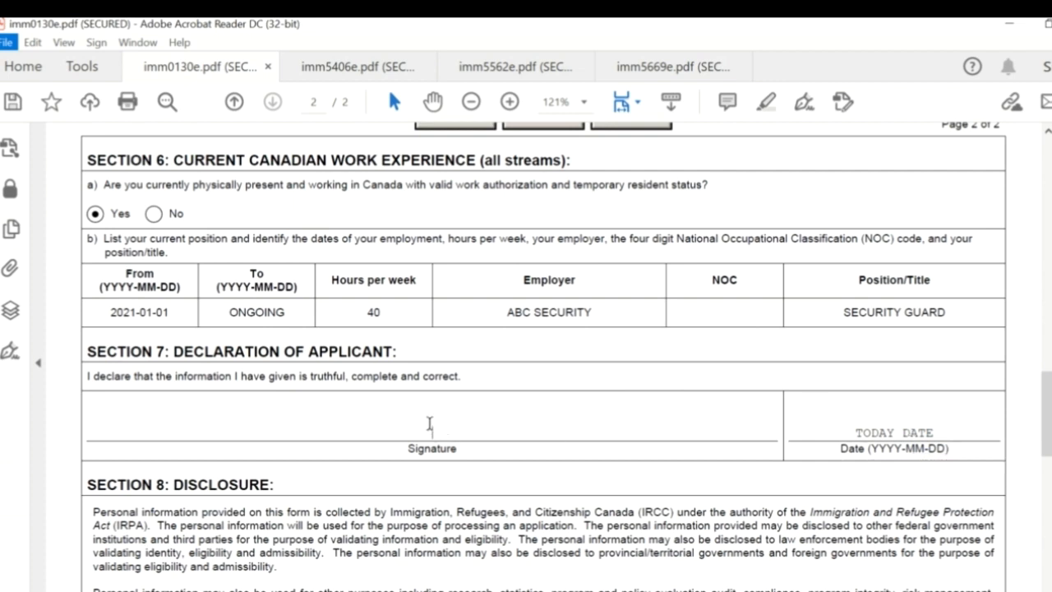
scroll(429, 423, down, 1)
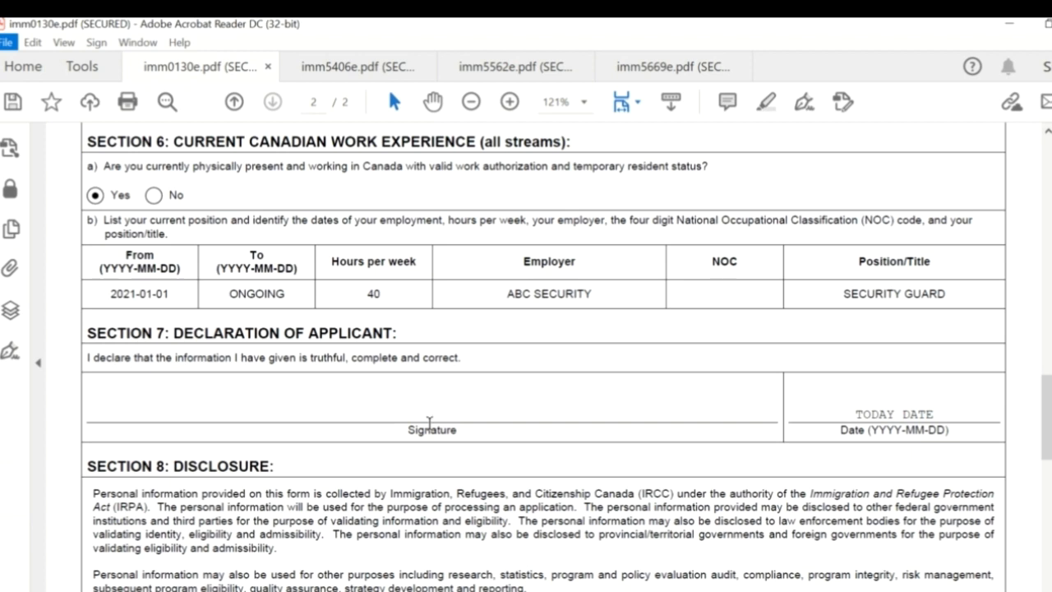
scroll(429, 423, down, 1)
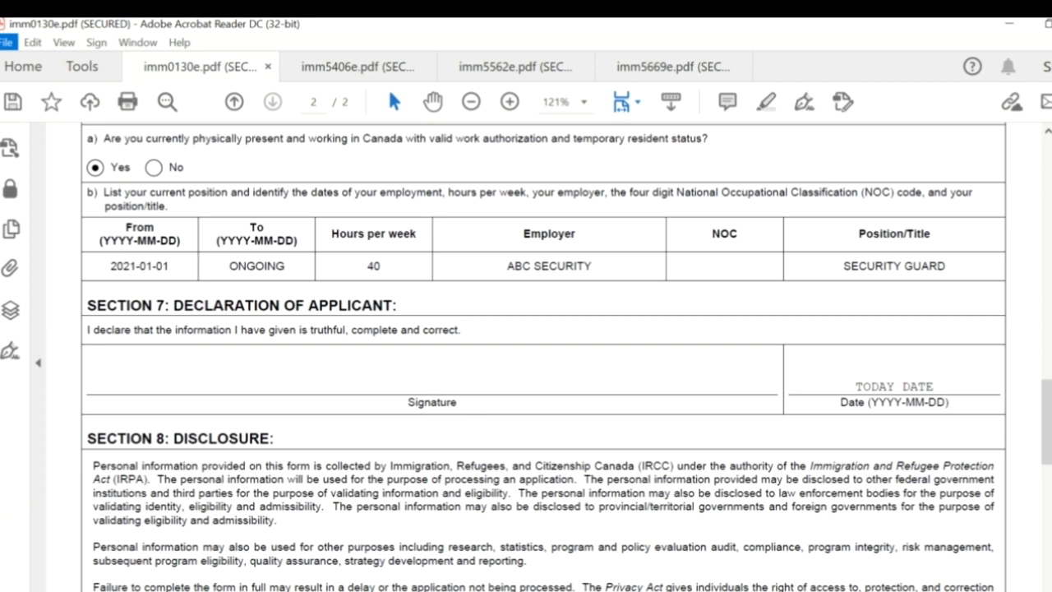
Open the IMM0130E supporting document from the TR to Pr Docs folder in Word and view its Section 5 past Canadian work experience part
click(443, 590)
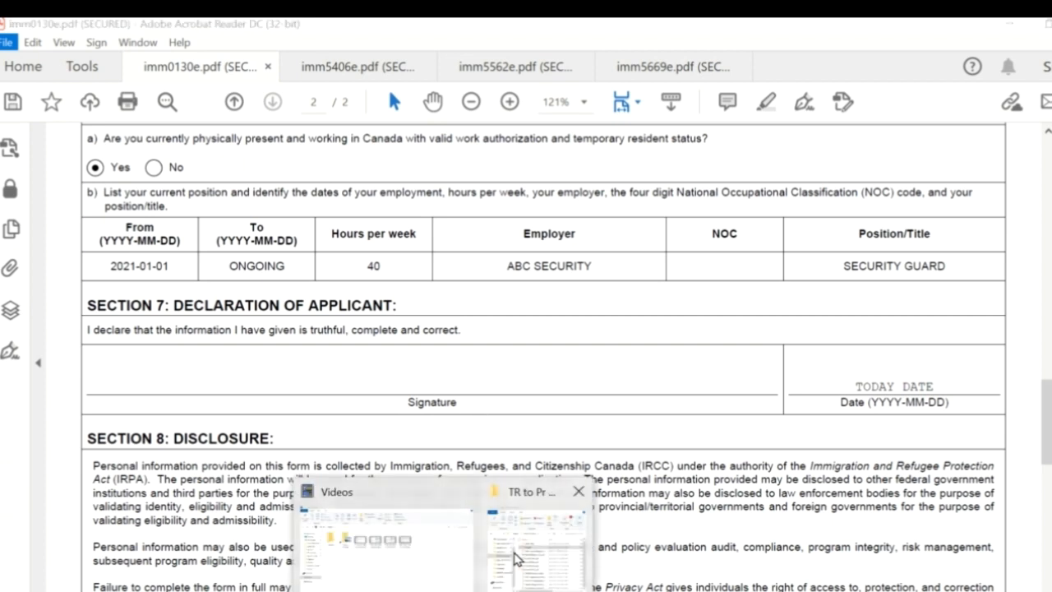
click(516, 559)
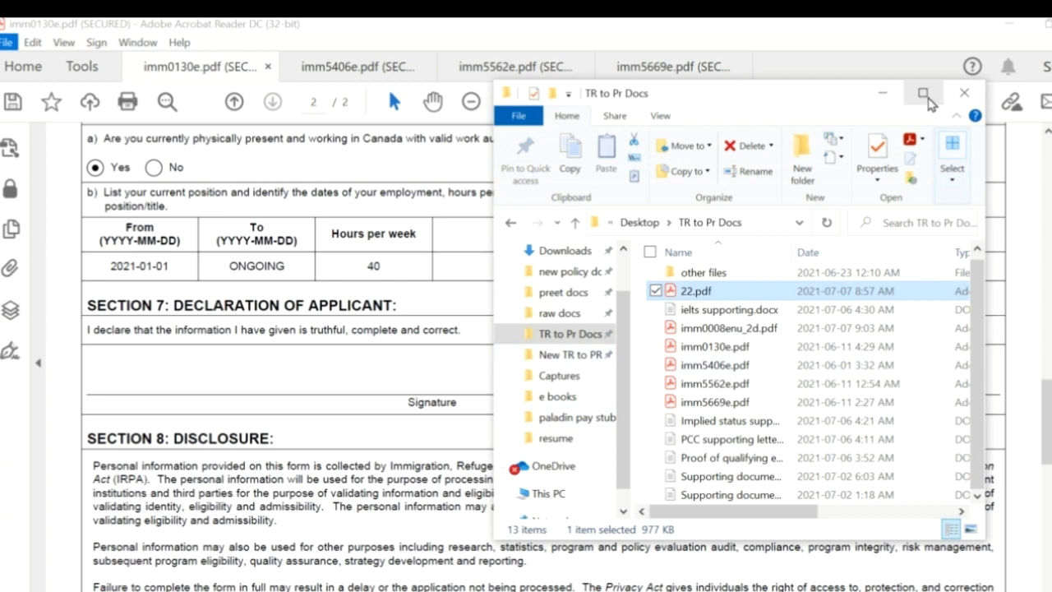
click(925, 94)
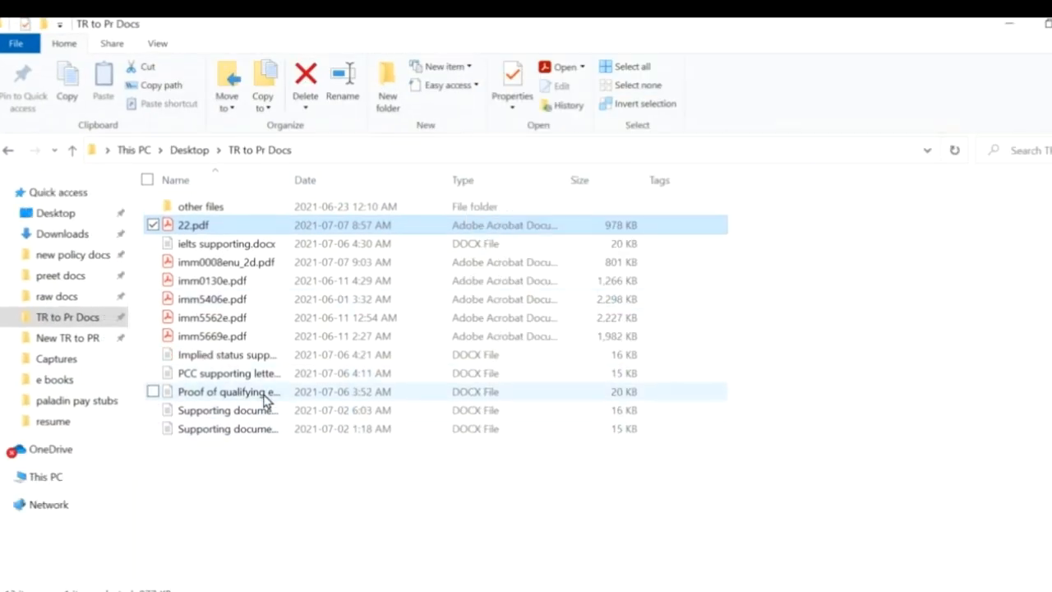
click(264, 411)
double_click(265, 411)
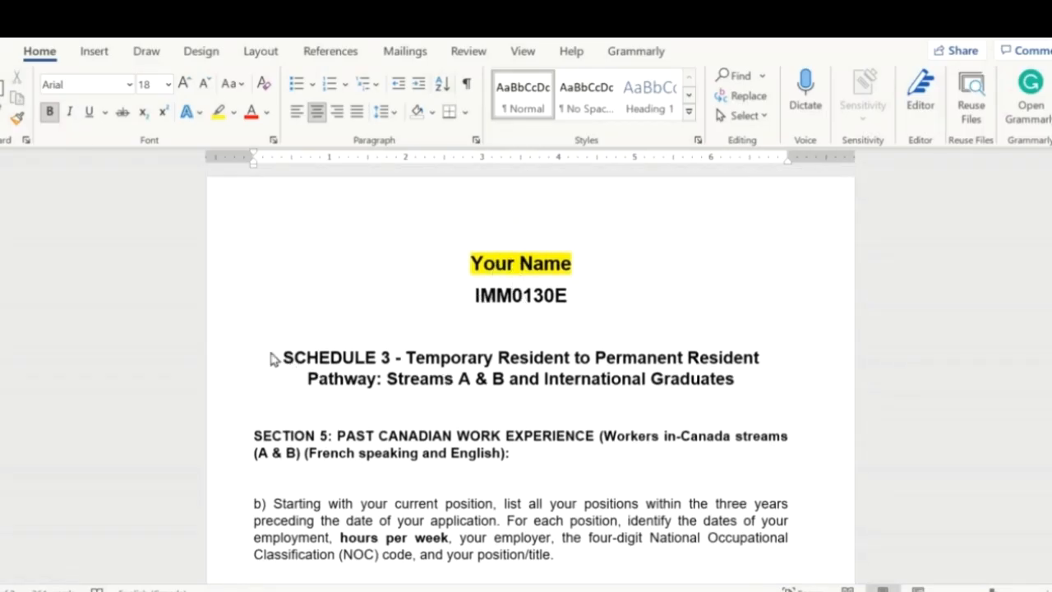
scroll(434, 402, down, 3)
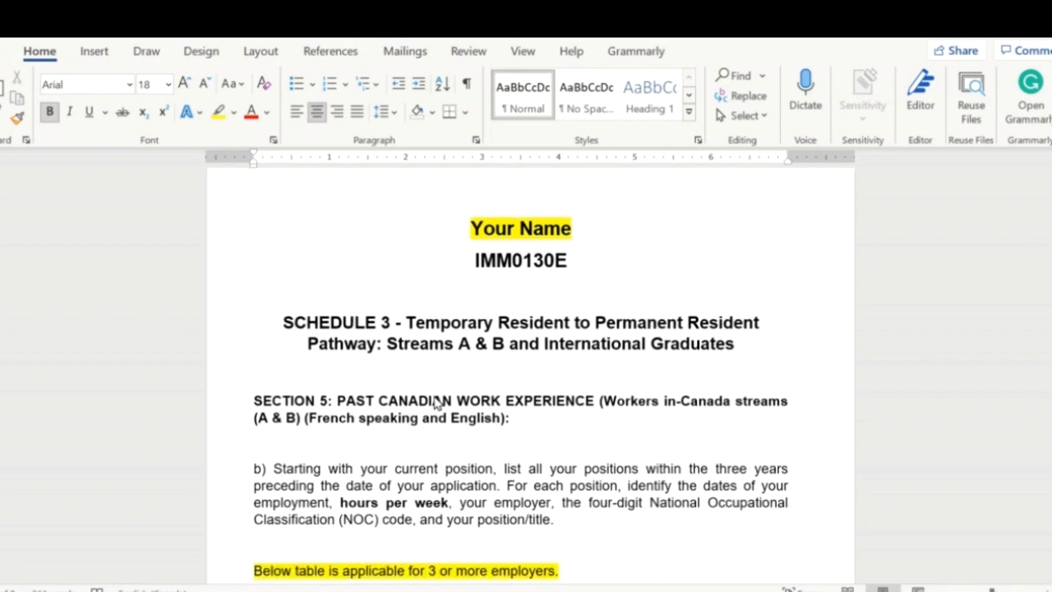
scroll(434, 402, down, 1)
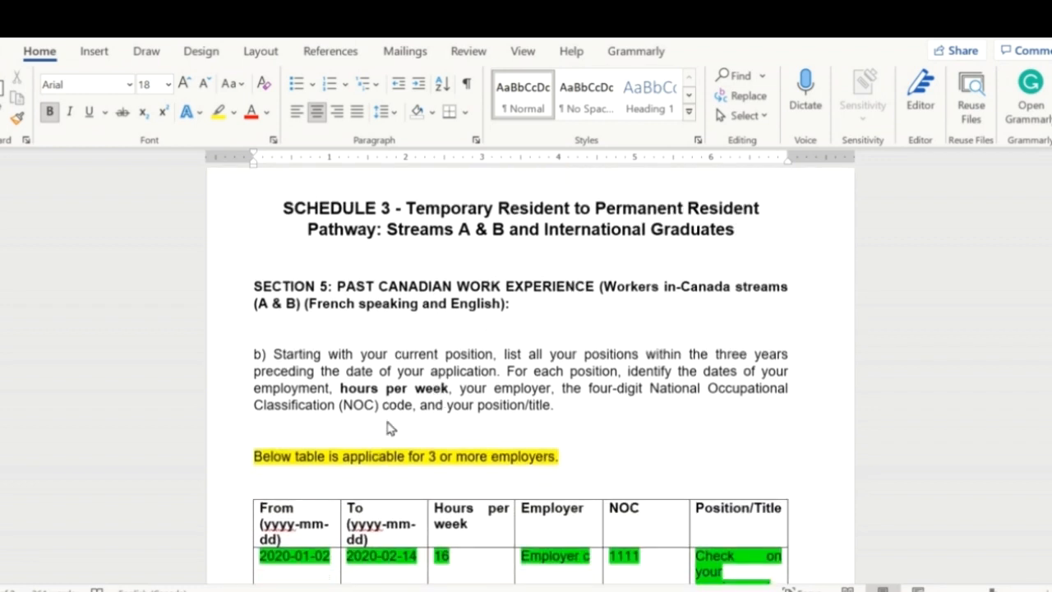
Review the supporting document's table for three or more employers, the biweekly hours-per-week breakdown, and the signature and date lines
scroll(388, 427, down, 1)
scroll(389, 428, down, 2)
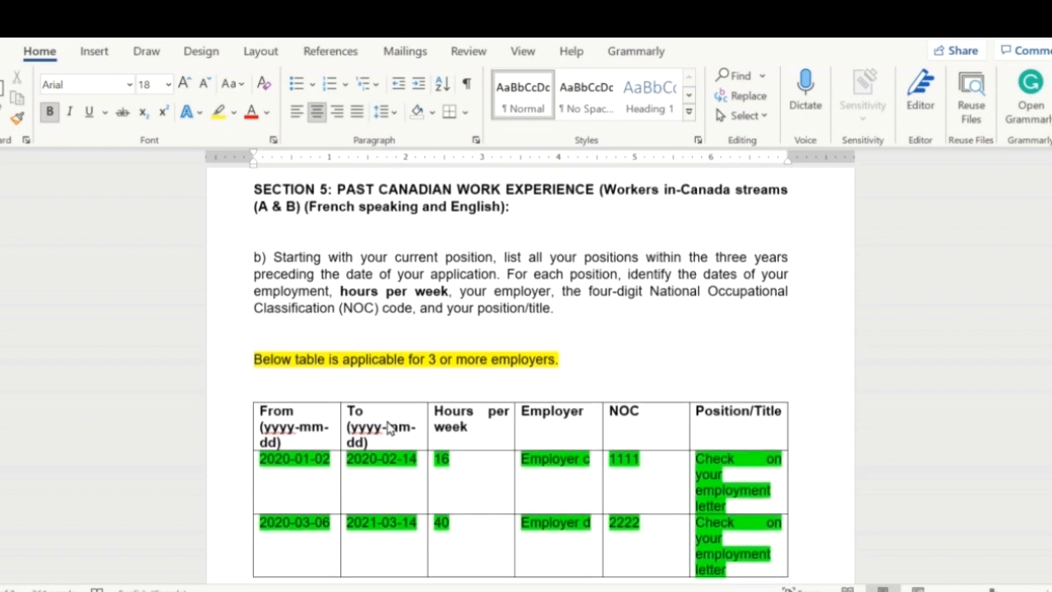
scroll(391, 427, down, 1)
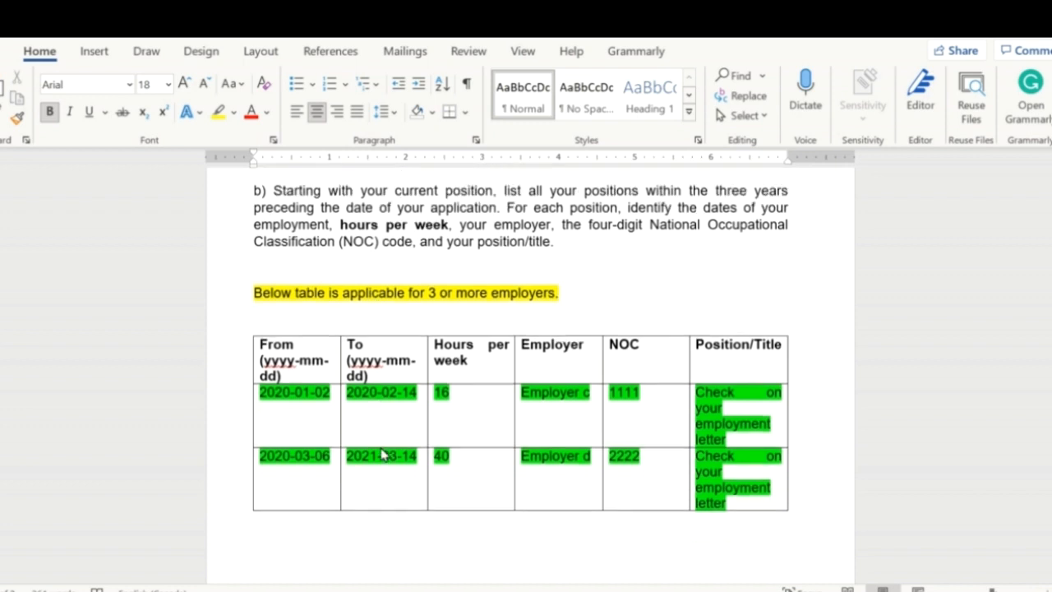
scroll(383, 453, down, 3)
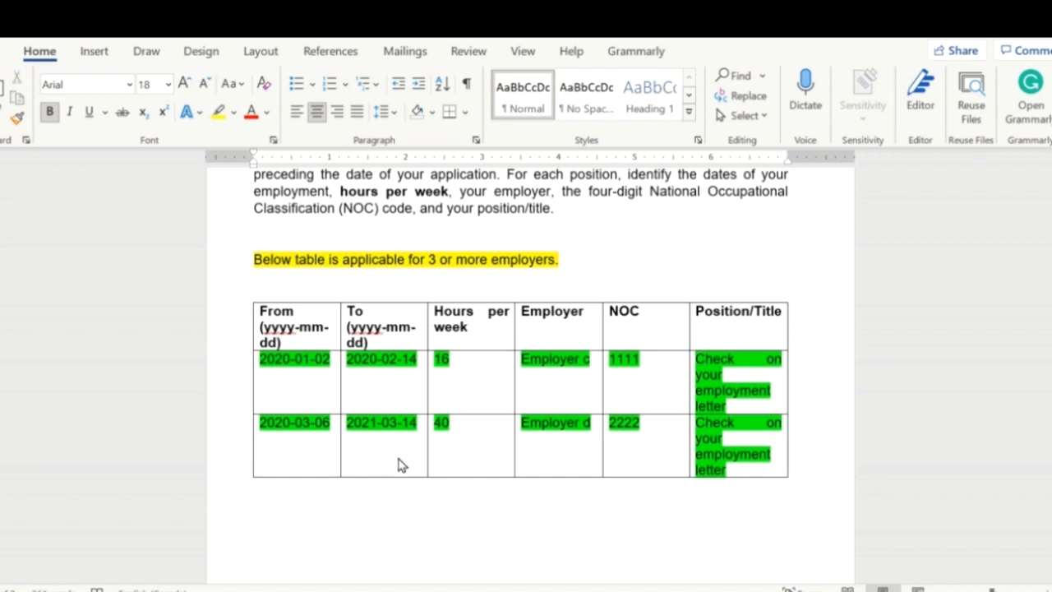
scroll(425, 452, down, 5)
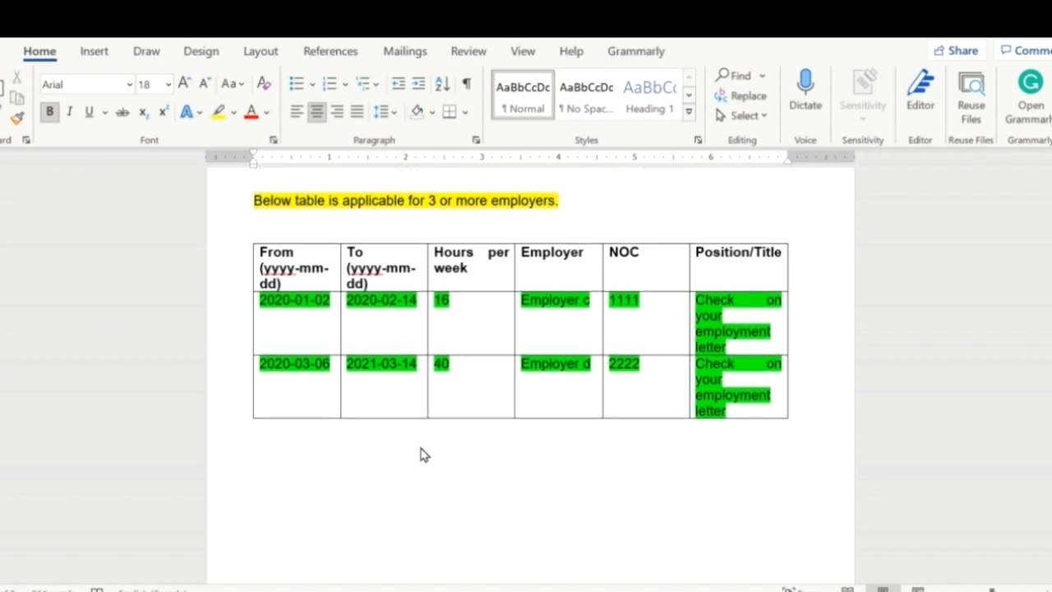
scroll(422, 453, down, 3)
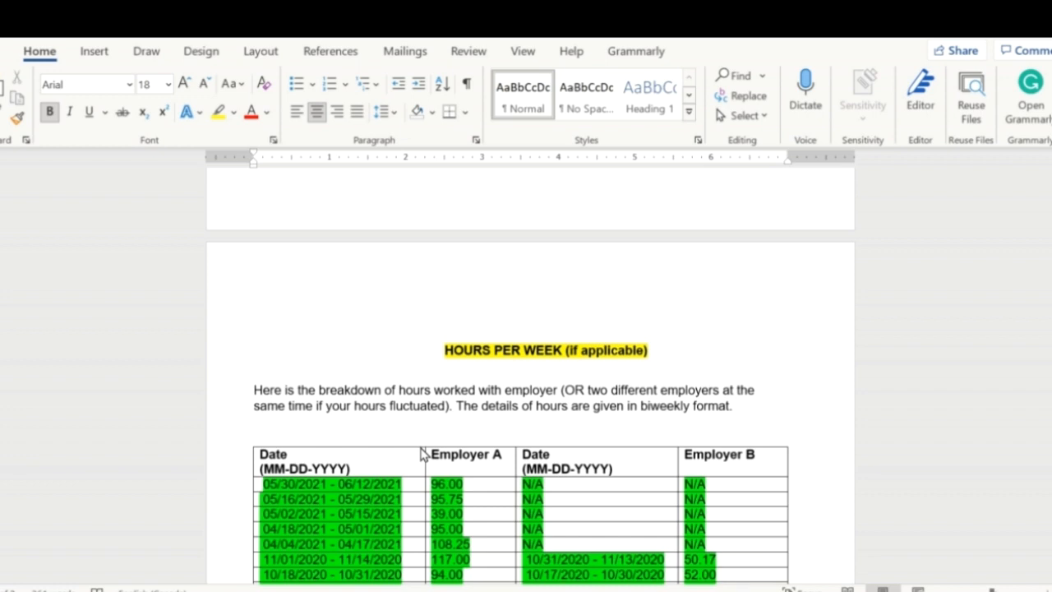
scroll(422, 452, down, 3)
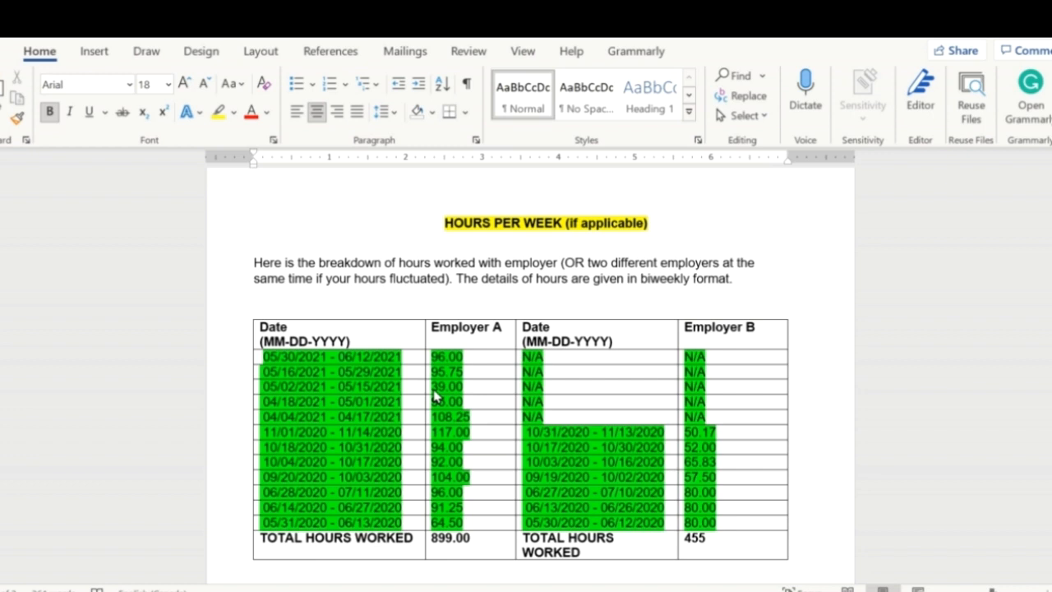
scroll(435, 398, down, 1)
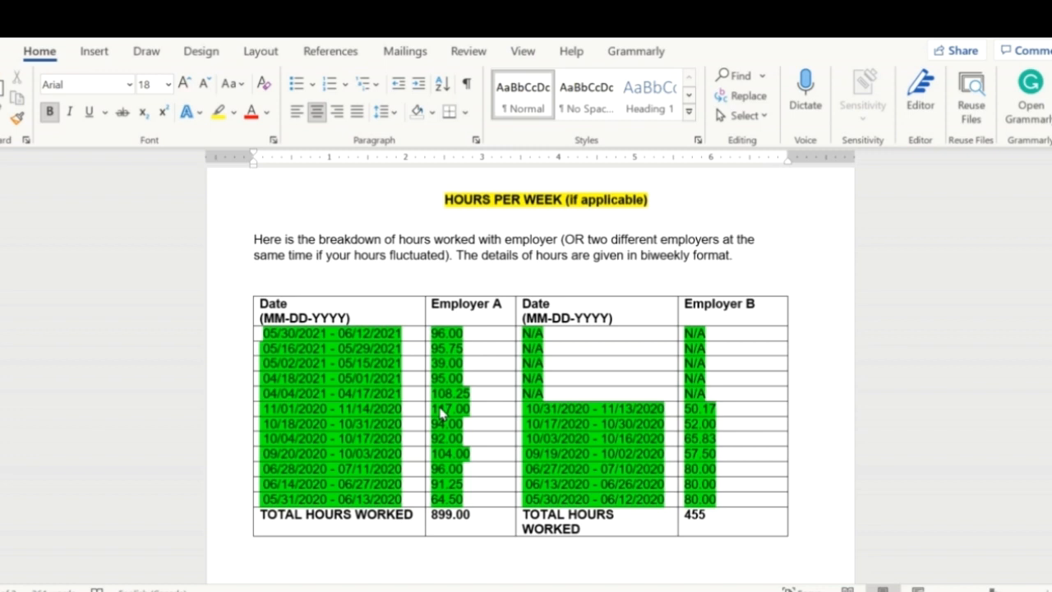
scroll(439, 413, down, 5)
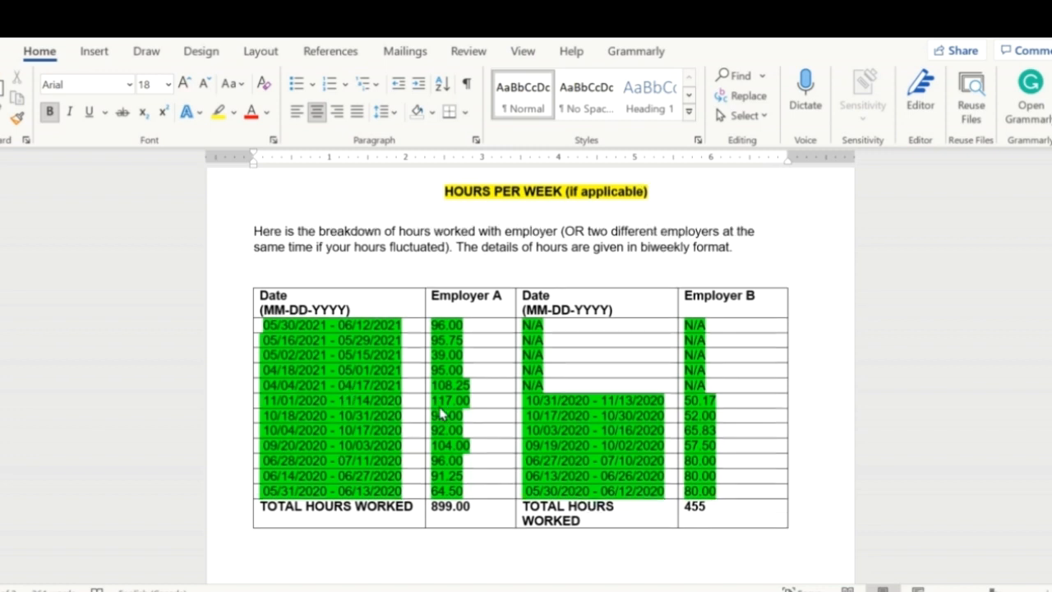
scroll(439, 413, down, 1)
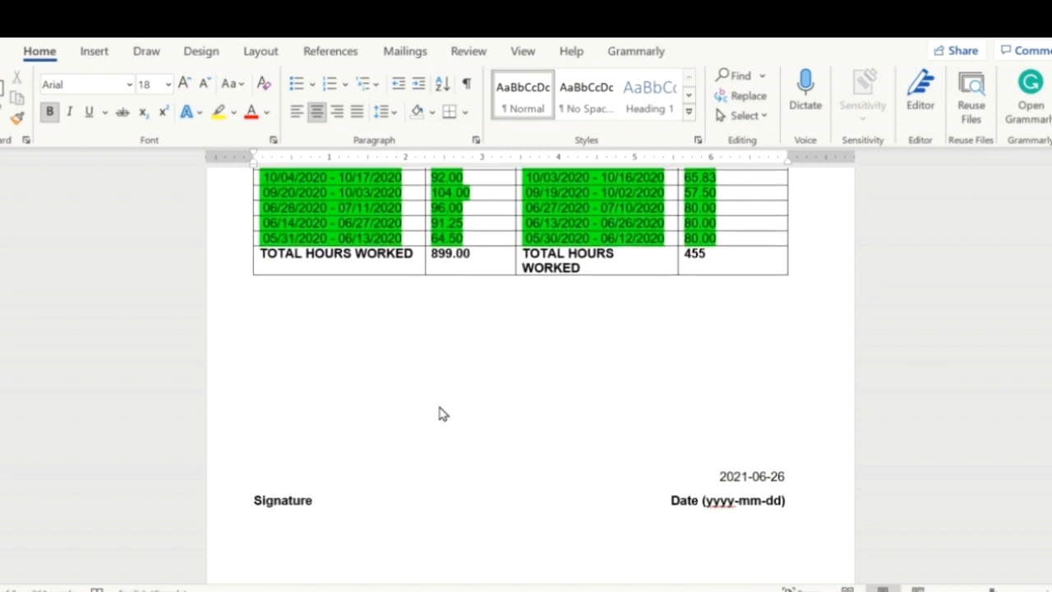
scroll(440, 413, down, 1)
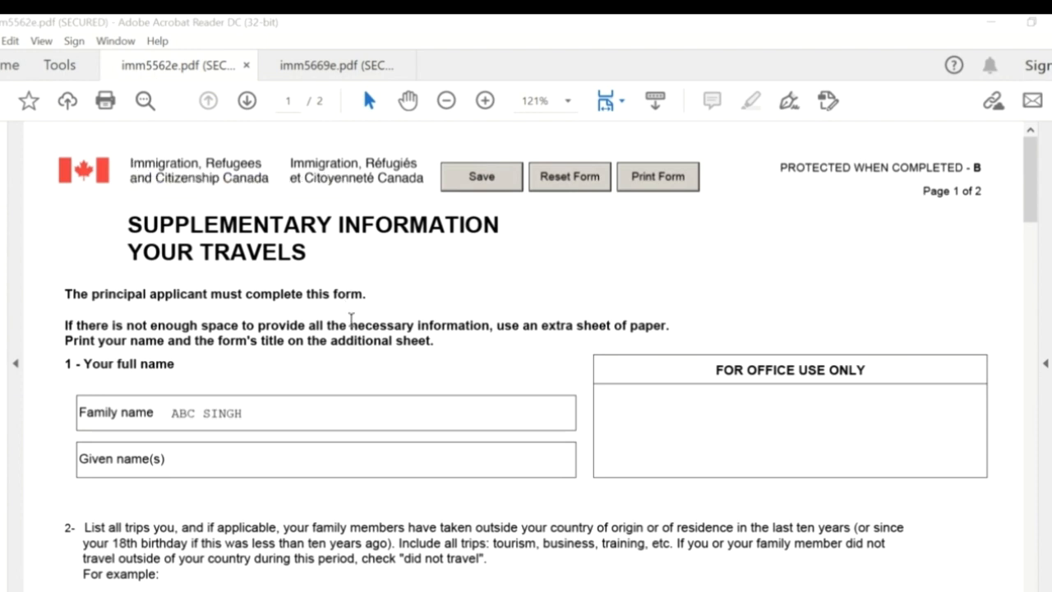
Switch to imm5562e.pdf in Acrobat Reader and examine the full name fields, the question 2 trip instructions and the applicant's own travel table
scroll(364, 321, down, 1)
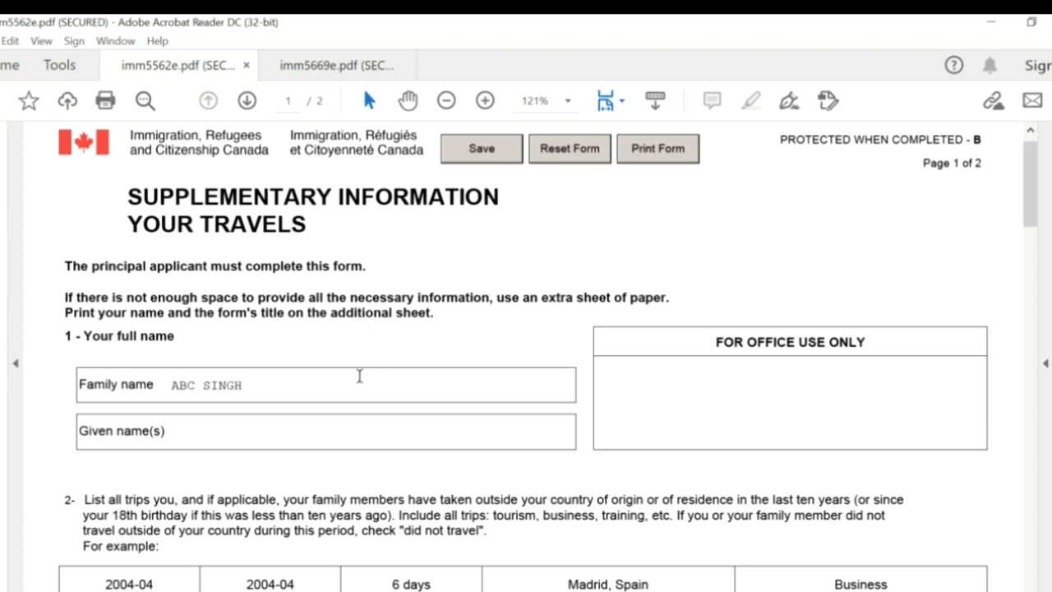
scroll(415, 391, down, 1)
scroll(416, 393, down, 1)
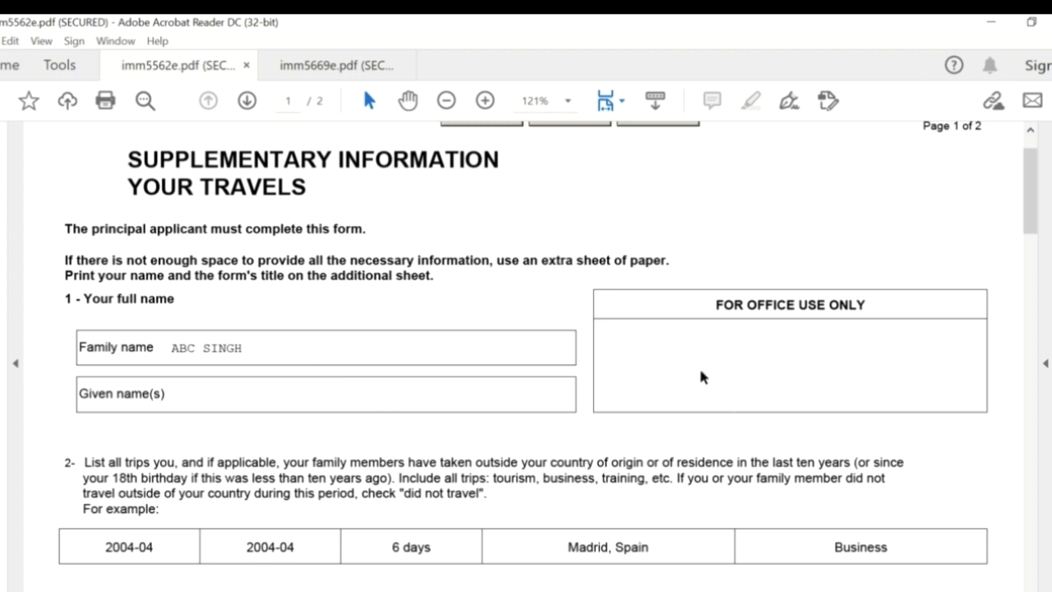
scroll(700, 376, down, 2)
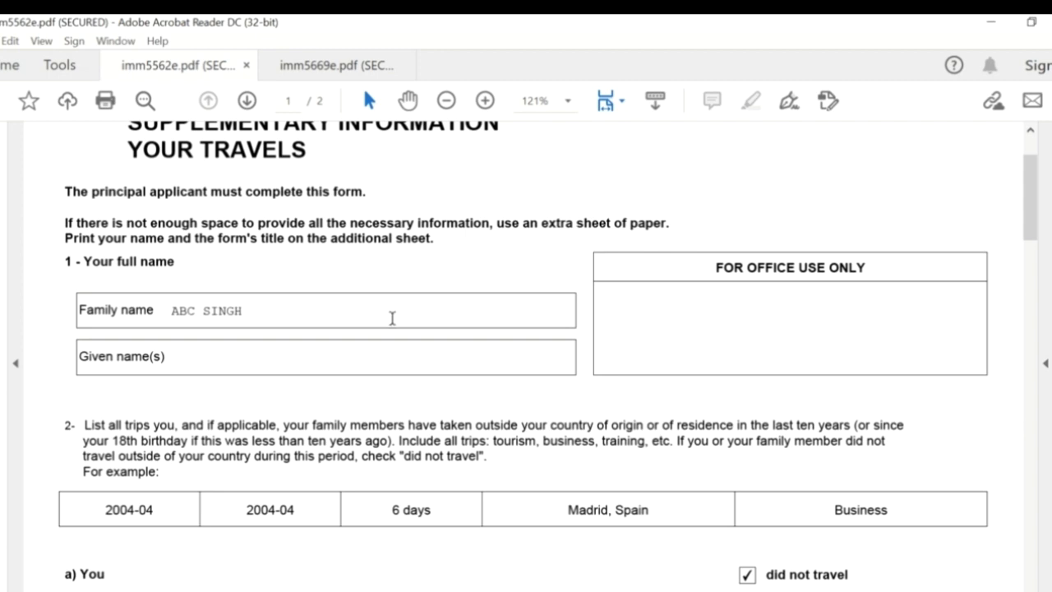
scroll(392, 318, down, 2)
scroll(112, 363, down, 2)
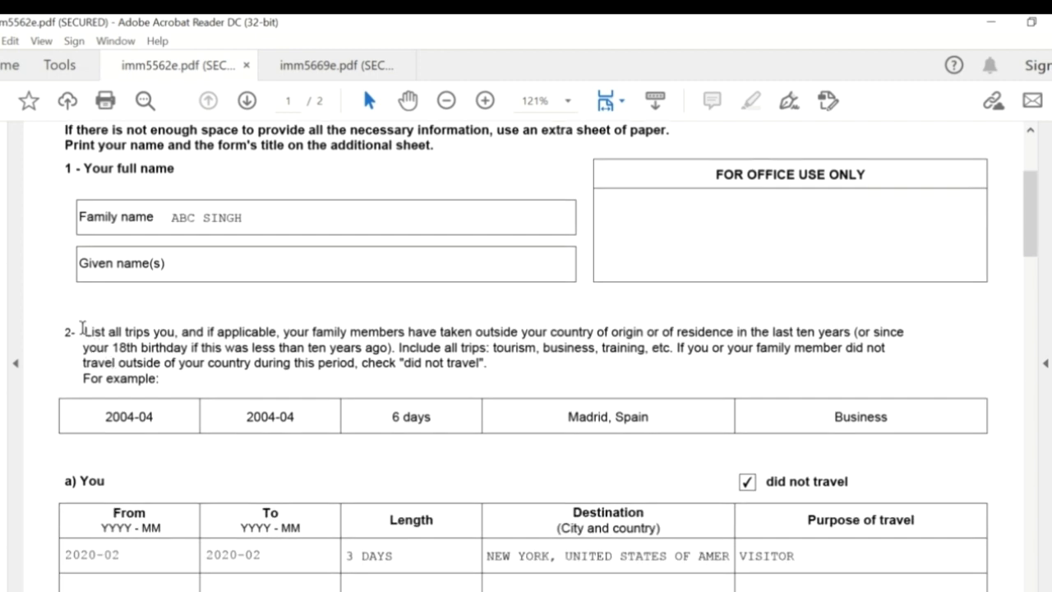
drag(82, 327, 491, 362)
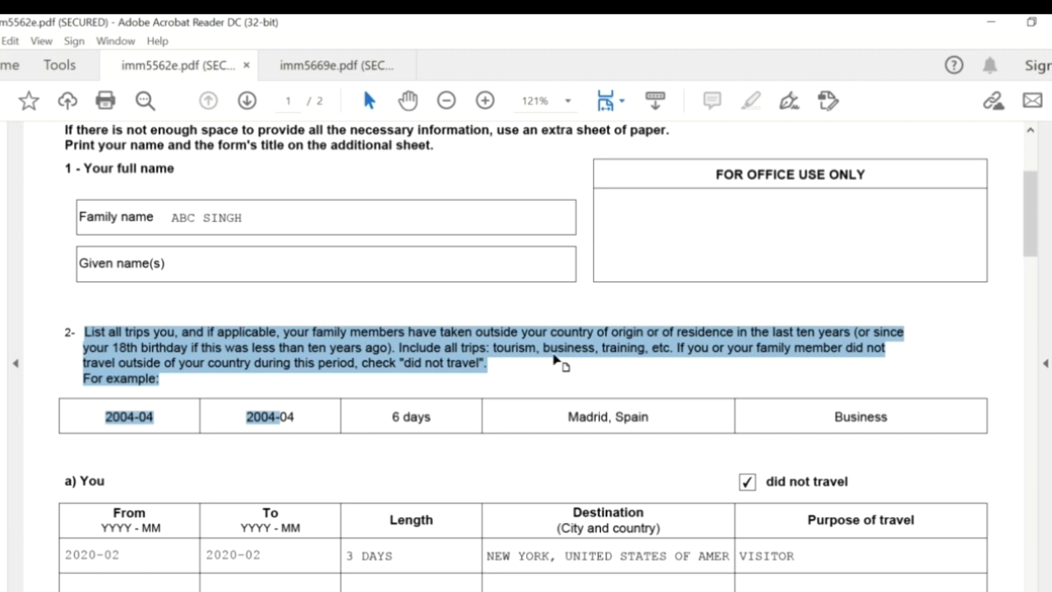
scroll(555, 358, down, 2)
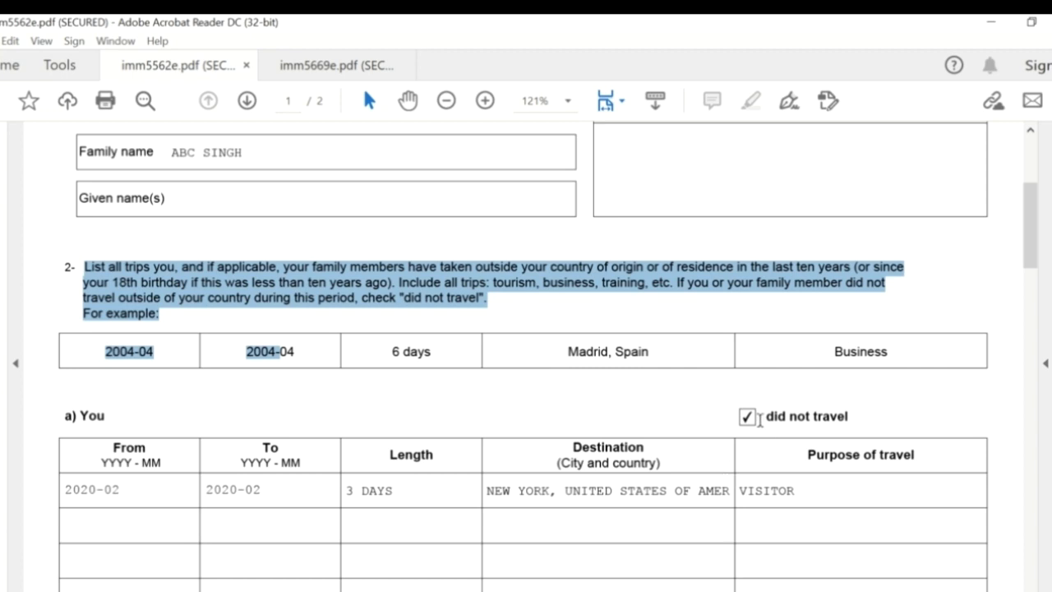
scroll(643, 428, down, 2)
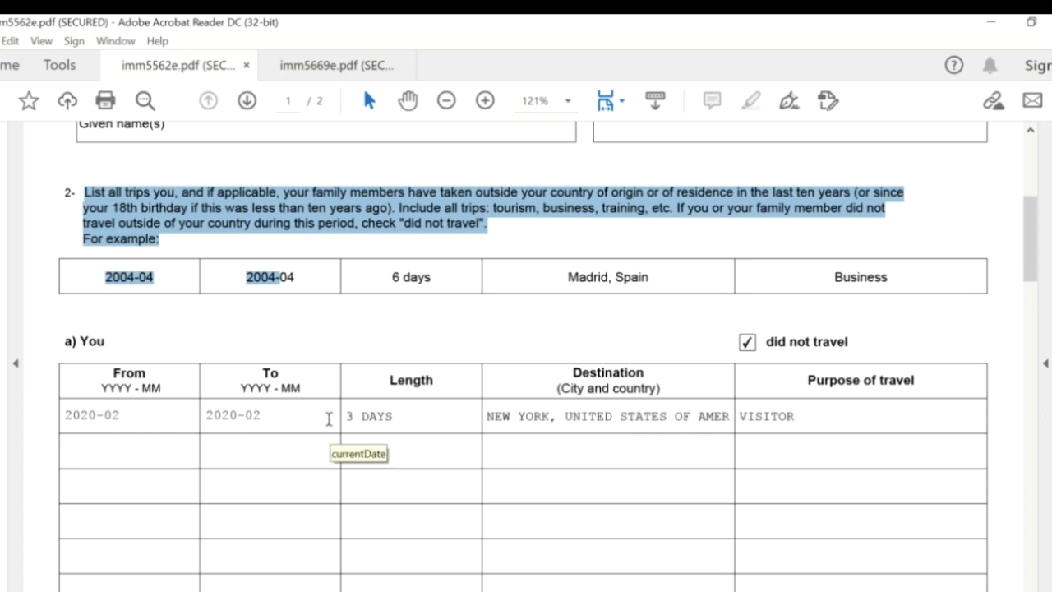
scroll(328, 419, down, 1)
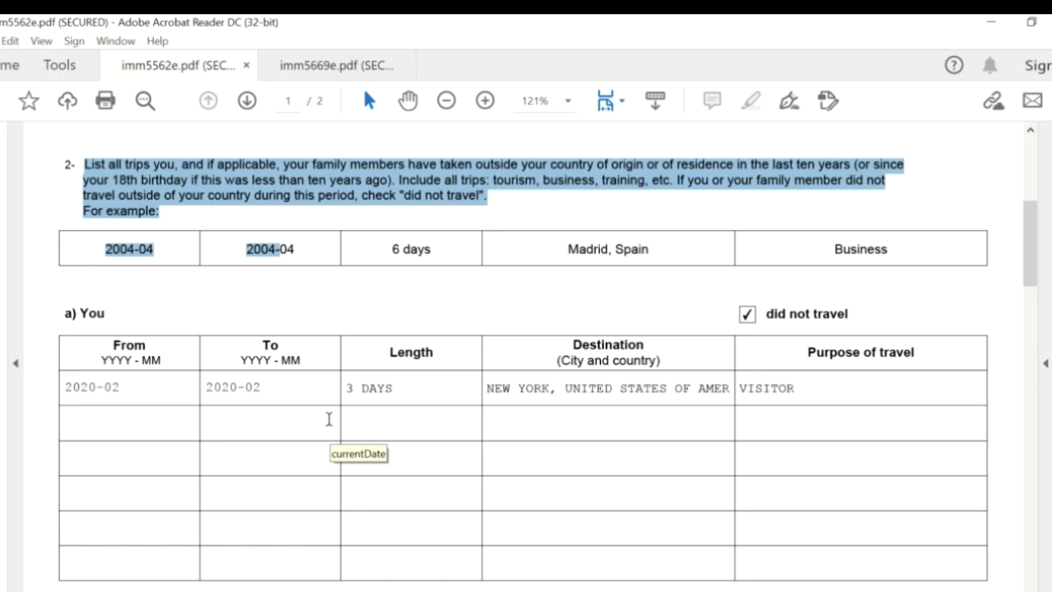
click(507, 176)
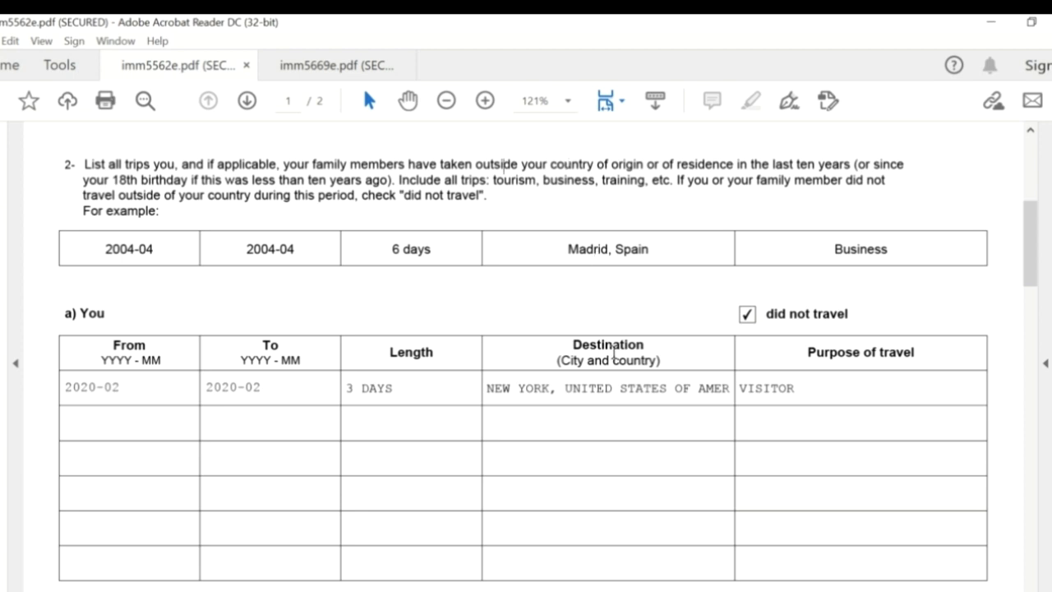
Check the travel tables and "did not travel" boxes for the spouse and dependent children in parts b to e of imm5562e.pdf
scroll(617, 357, down, 3)
scroll(616, 355, down, 3)
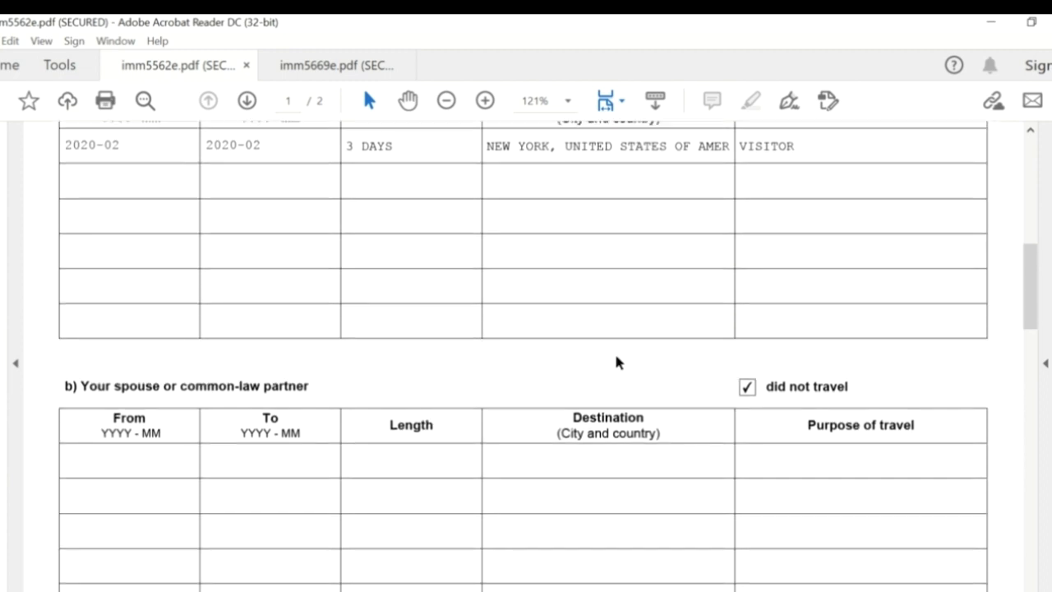
scroll(614, 351, down, 2)
scroll(614, 352, down, 10)
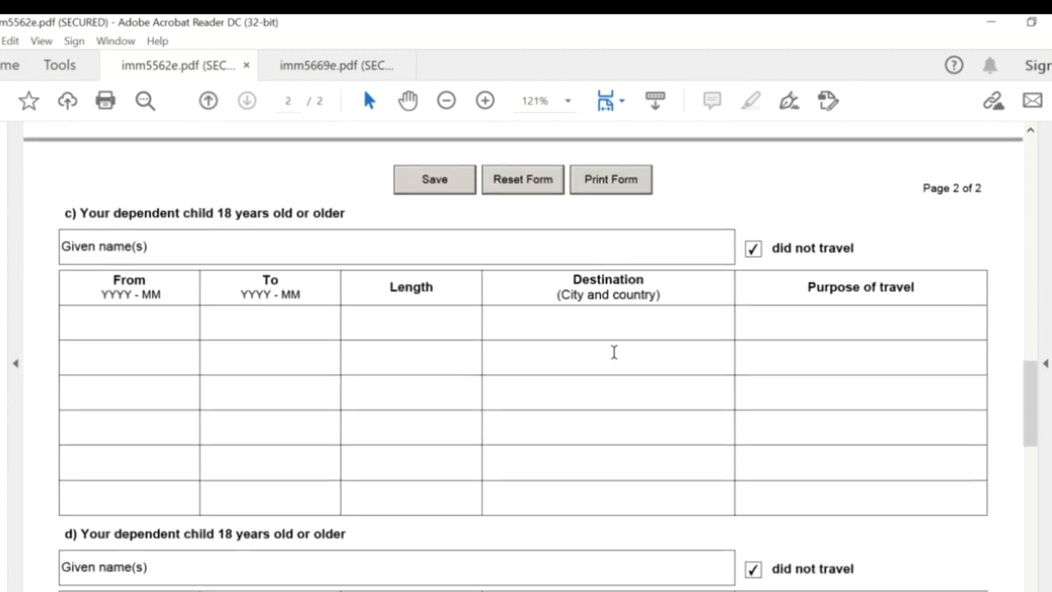
scroll(615, 356, down, 8)
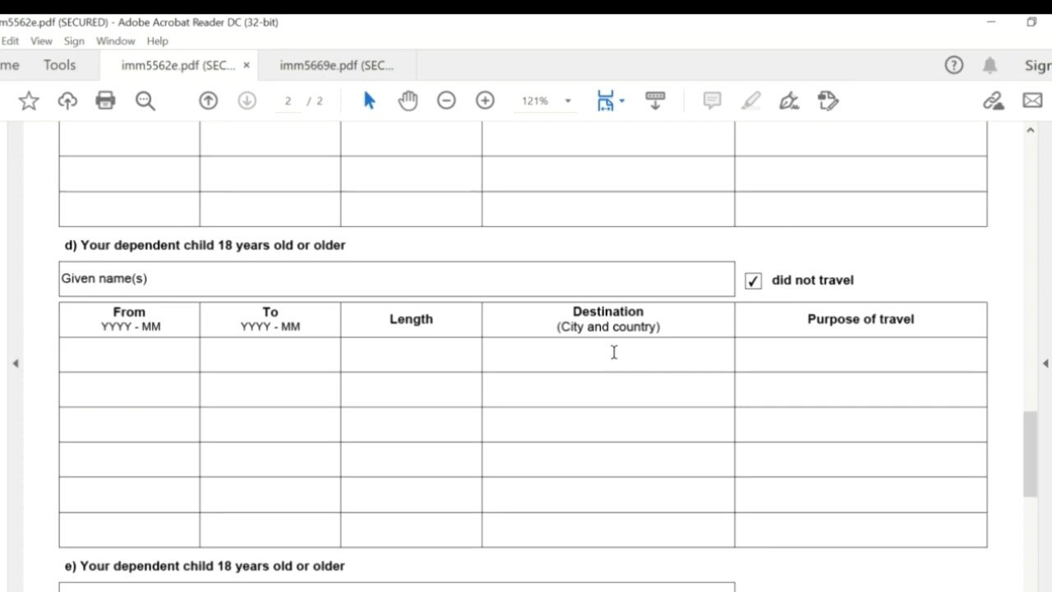
scroll(613, 352, up, 8)
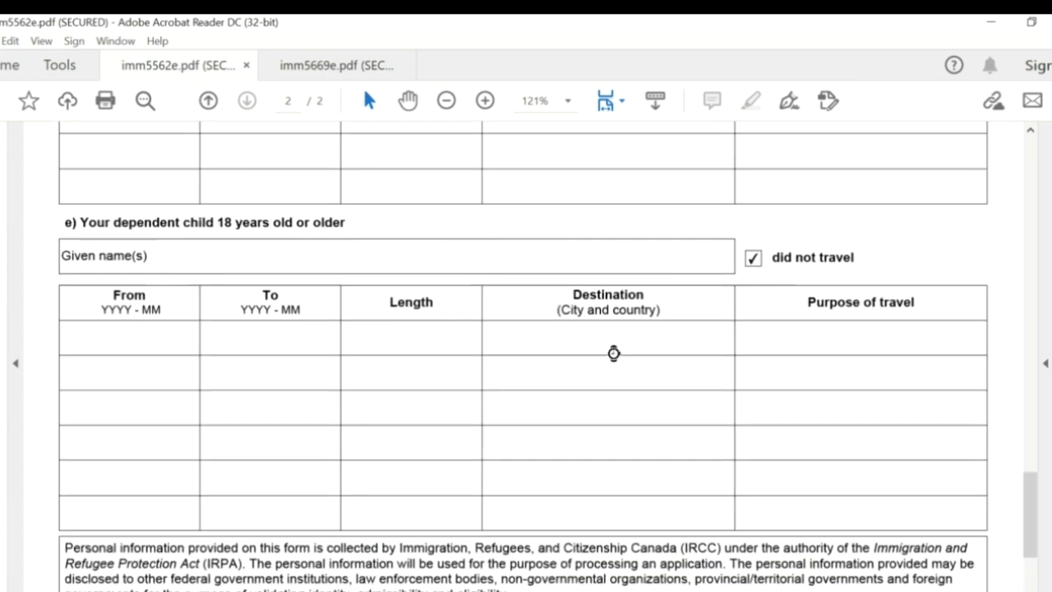
scroll(614, 352, up, 8)
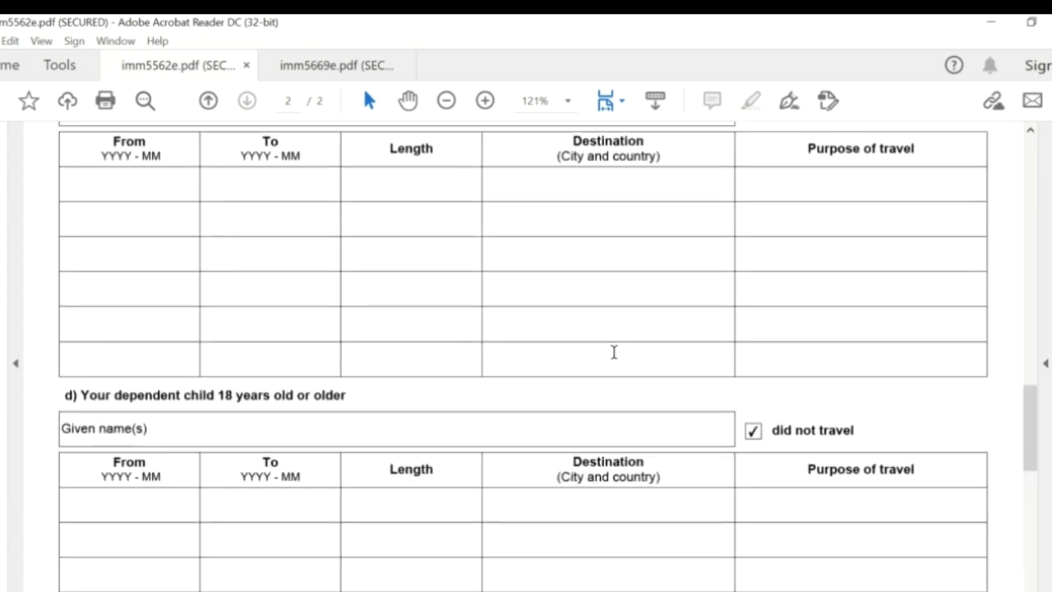
scroll(616, 355, up, 2)
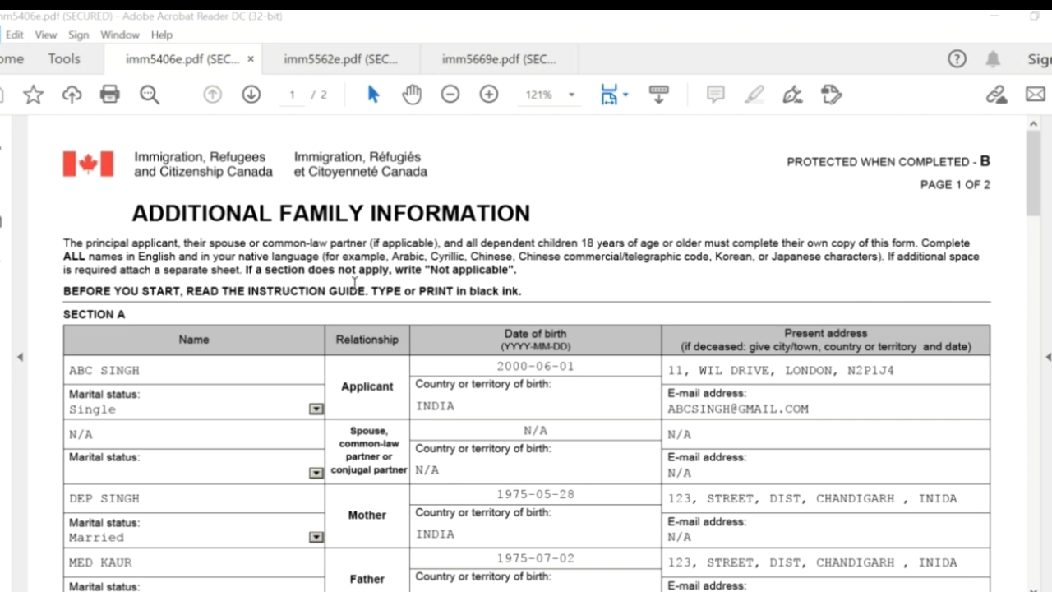
Open imm5406e.pdf and review Sections A to D, covering applicant and parents, children, brothers and sisters, and the certification
scroll(433, 291, down, 1)
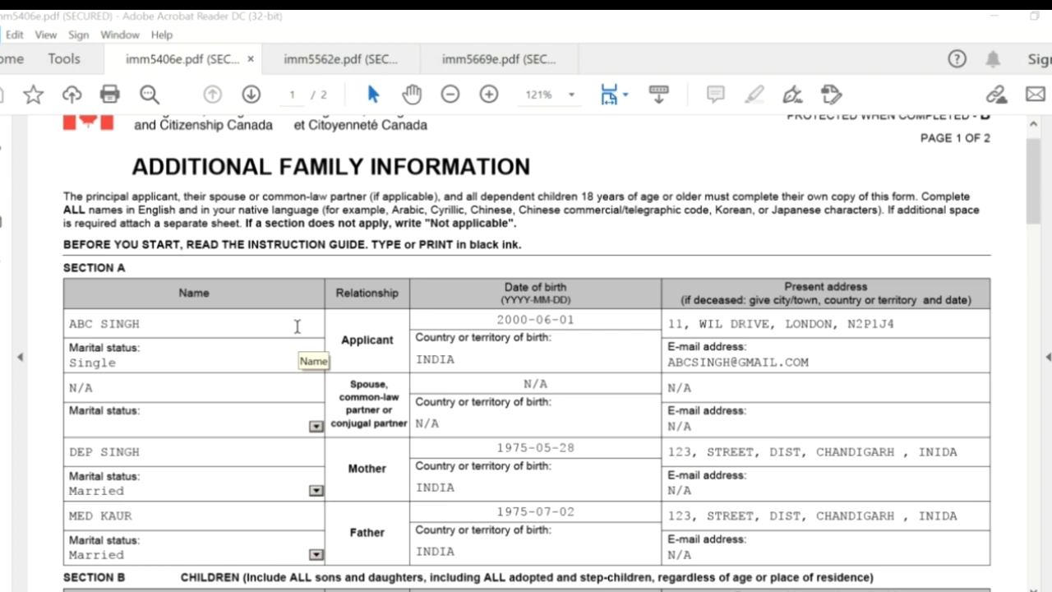
scroll(297, 327, down, 2)
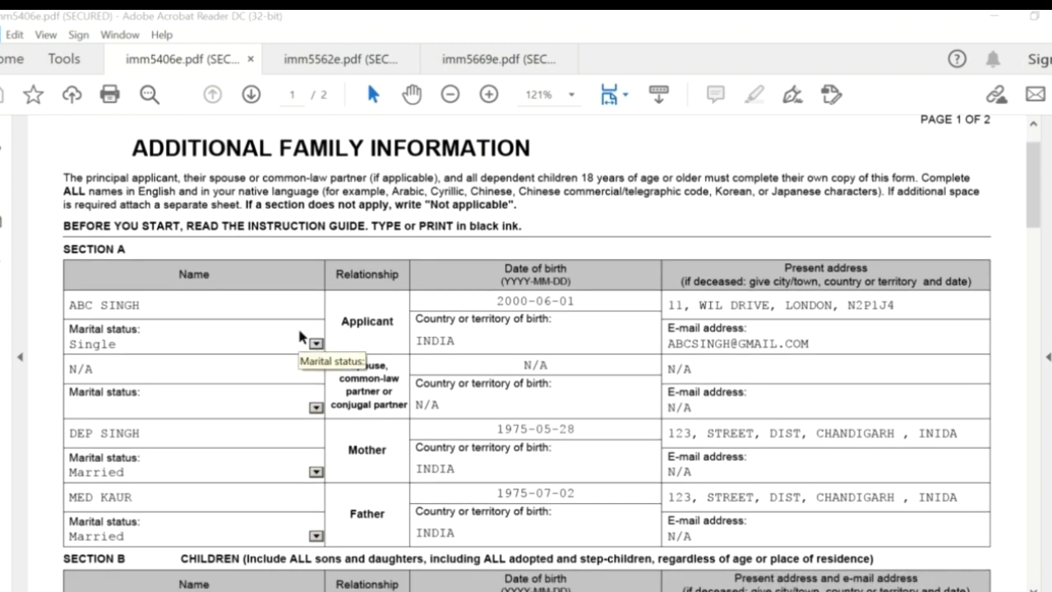
scroll(295, 284, down, 1)
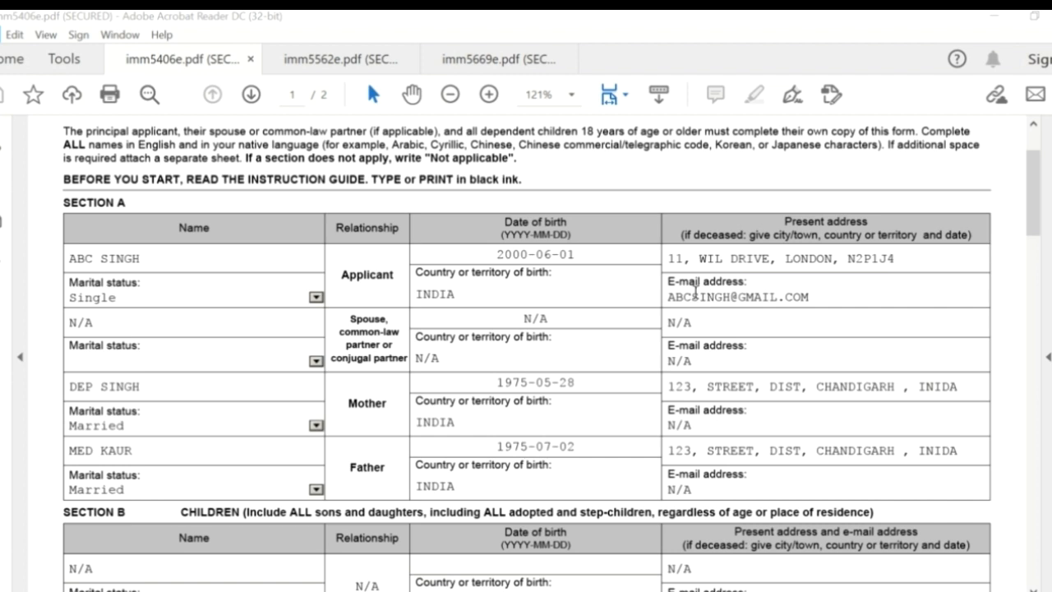
scroll(695, 289, down, 1)
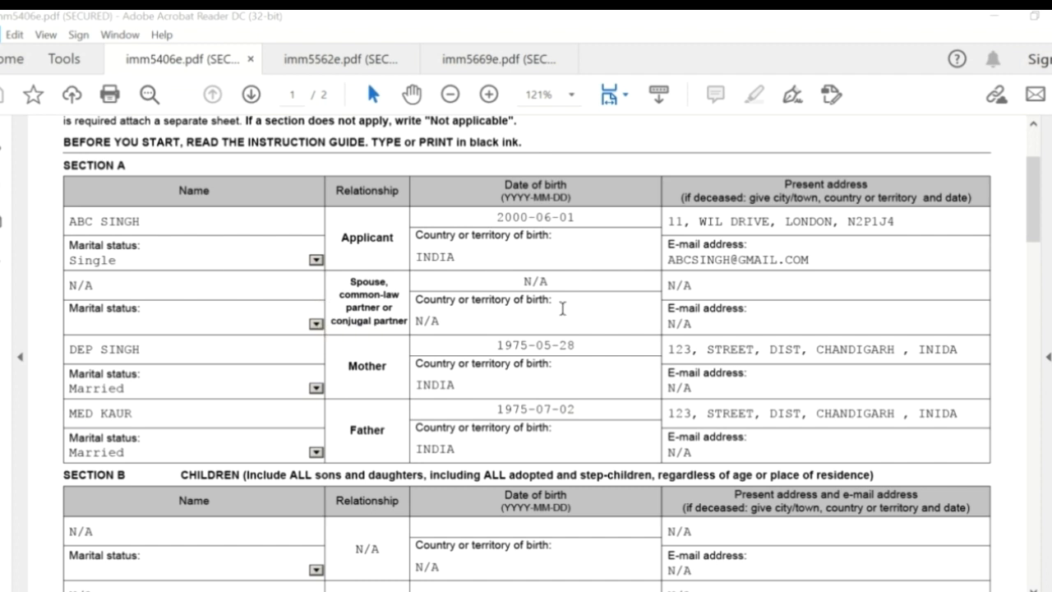
scroll(282, 362, down, 1)
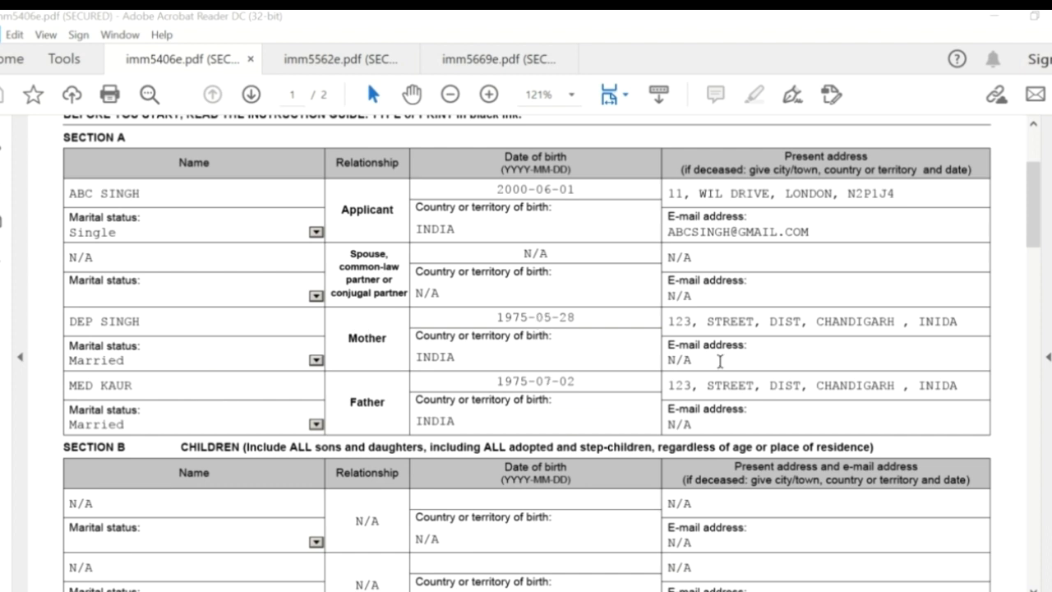
scroll(576, 394, down, 3)
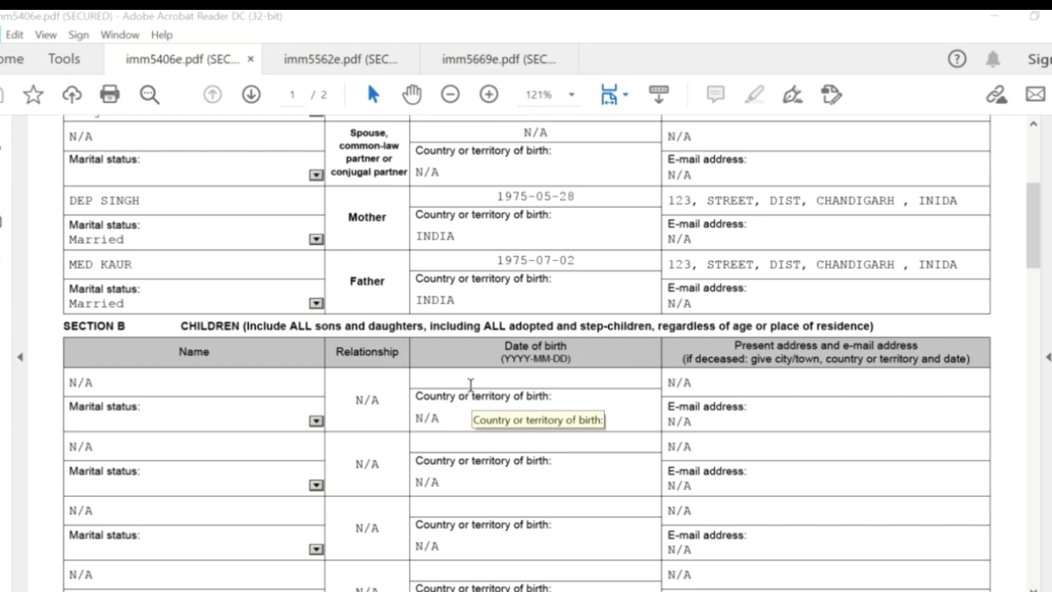
scroll(460, 411, down, 3)
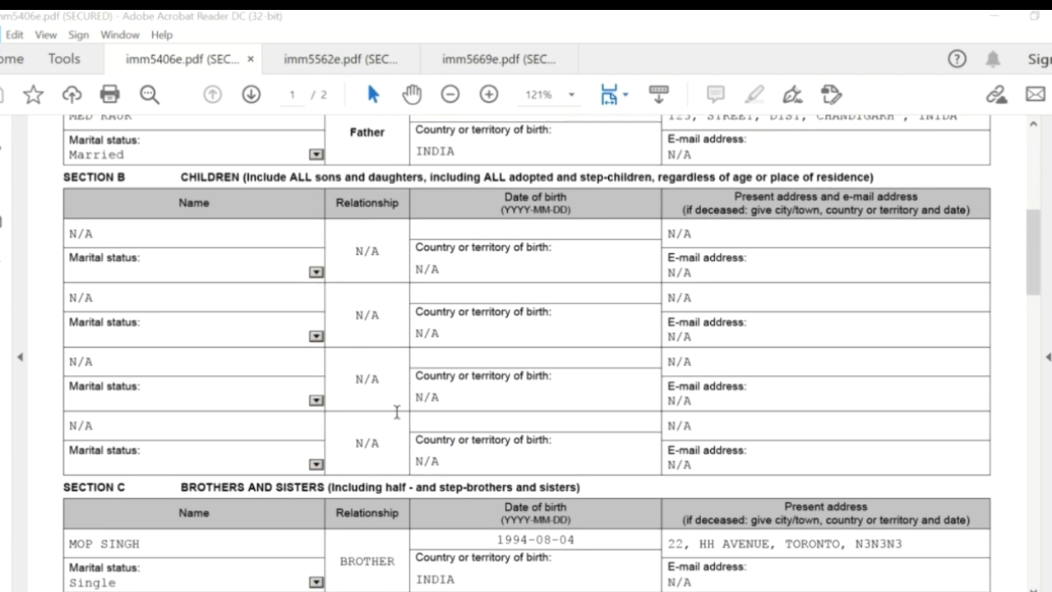
scroll(398, 412, down, 3)
scroll(397, 411, down, 3)
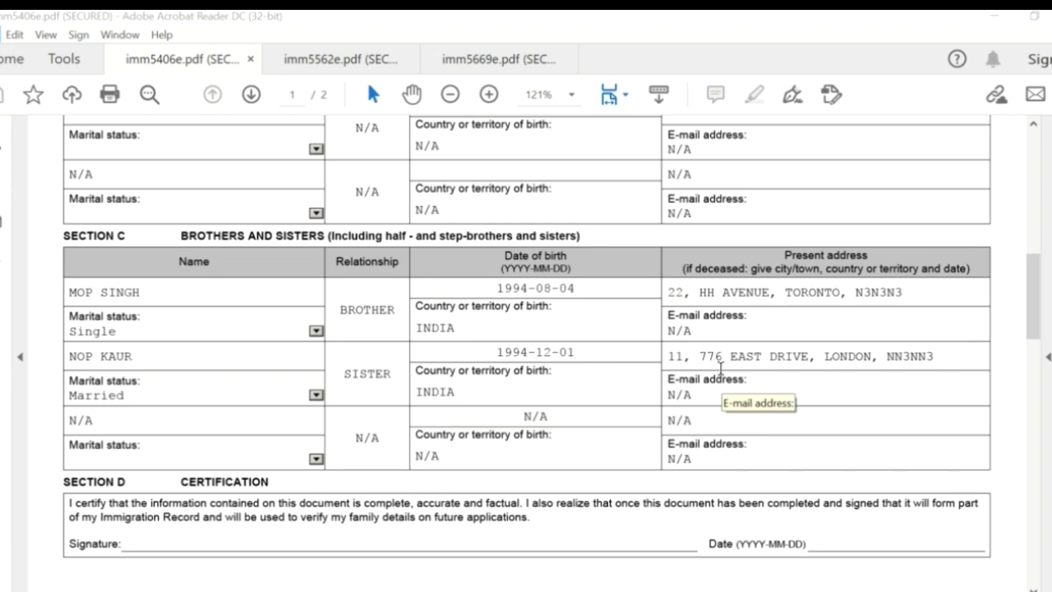
scroll(503, 485, down, 1)
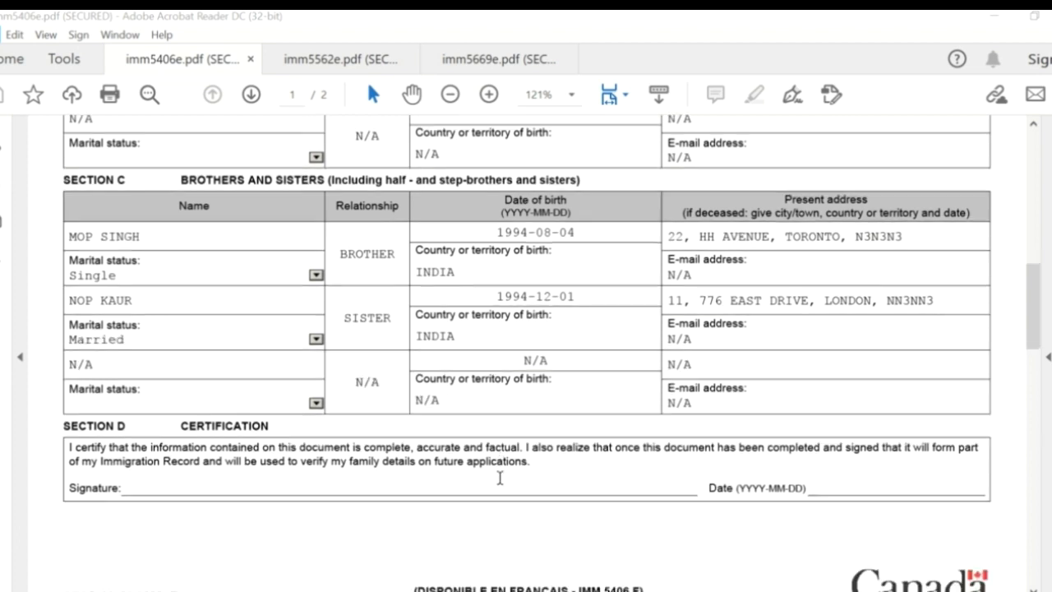
scroll(325, 483, down, 1)
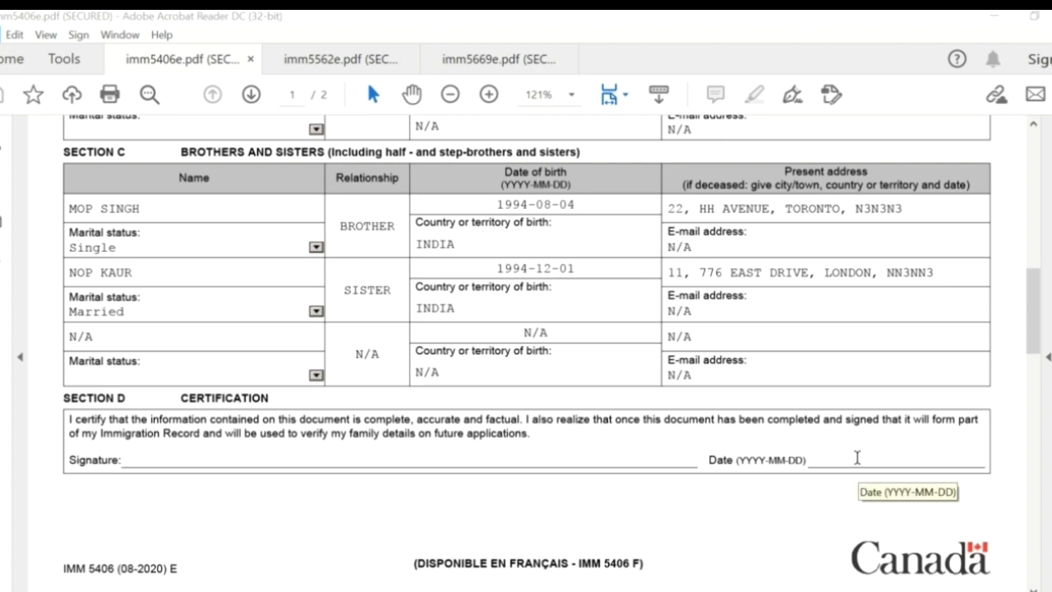
Switch to imm5669e.pdf and read the Schedule A instructions on separate sheets and black ink, plus the principal applicant checkbox
scroll(858, 458, down, 1)
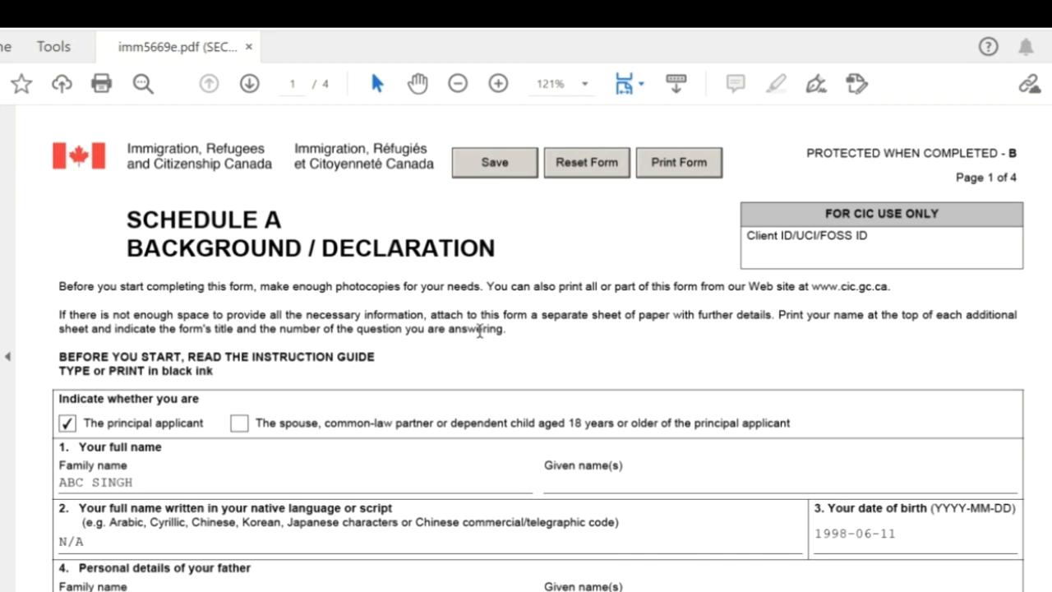
scroll(480, 329, down, 1)
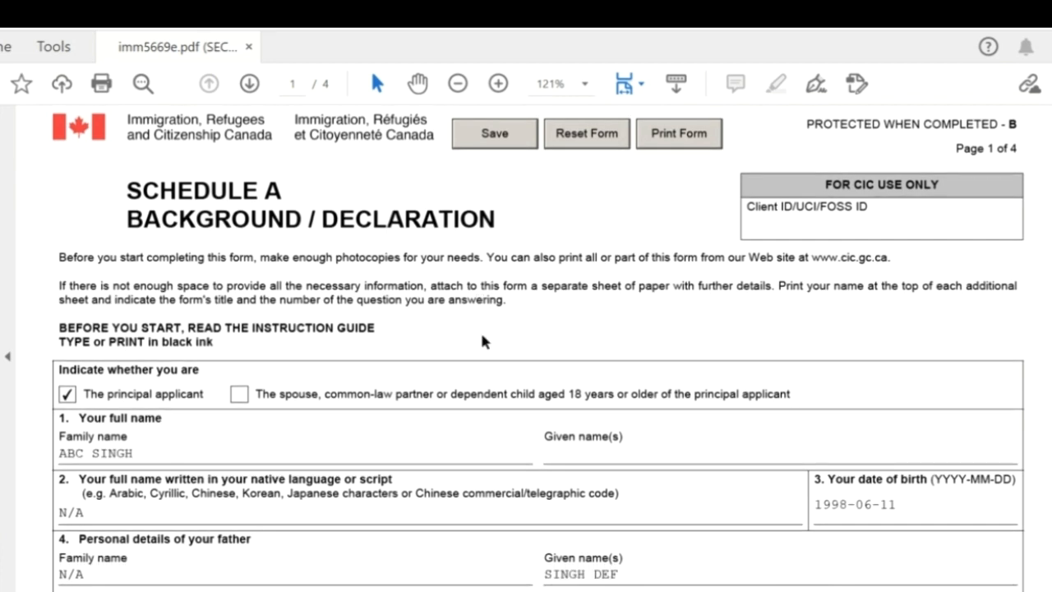
scroll(483, 341, down, 1)
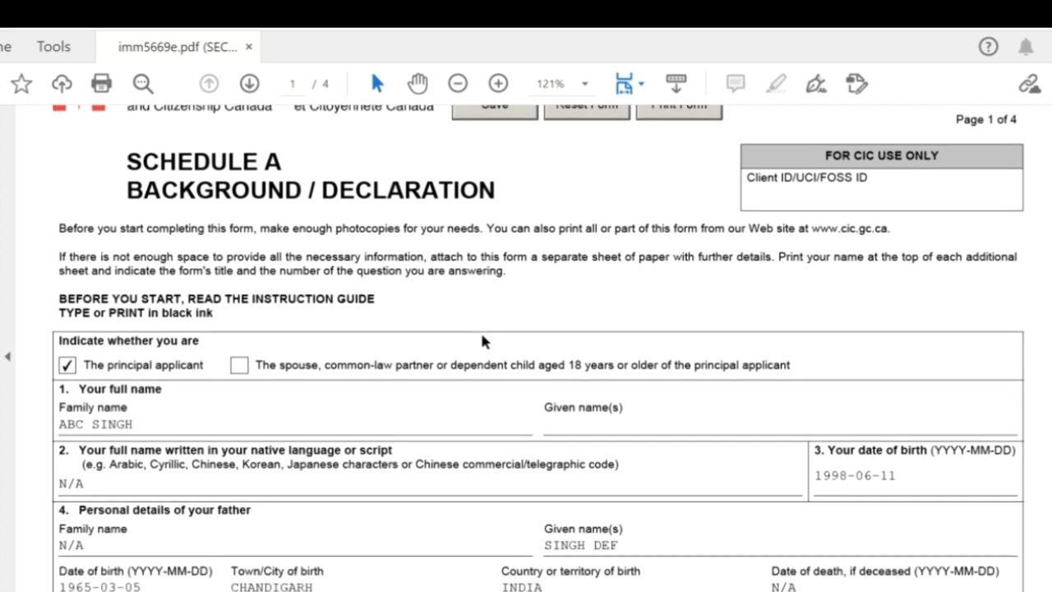
double_click(177, 257)
triple_click(177, 257)
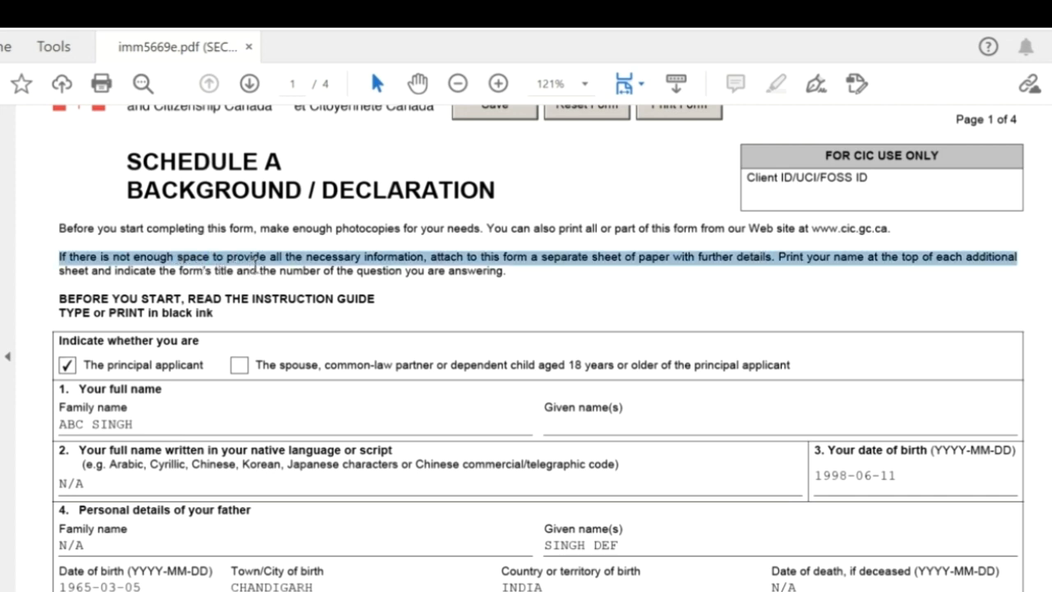
scroll(320, 362, down, 2)
click(329, 252)
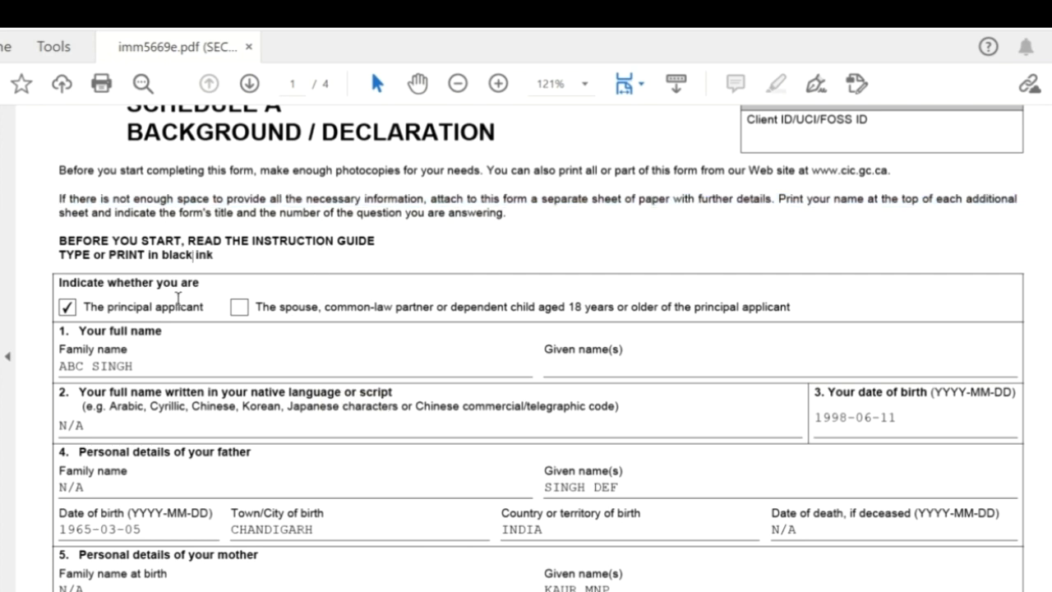
scroll(140, 244, down, 1)
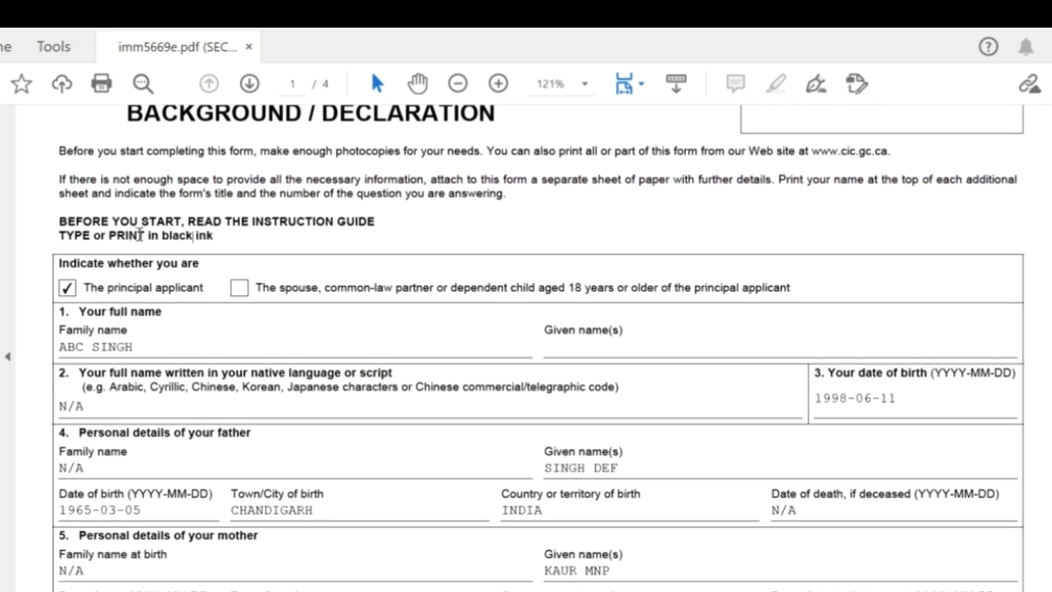
triple_click(140, 235)
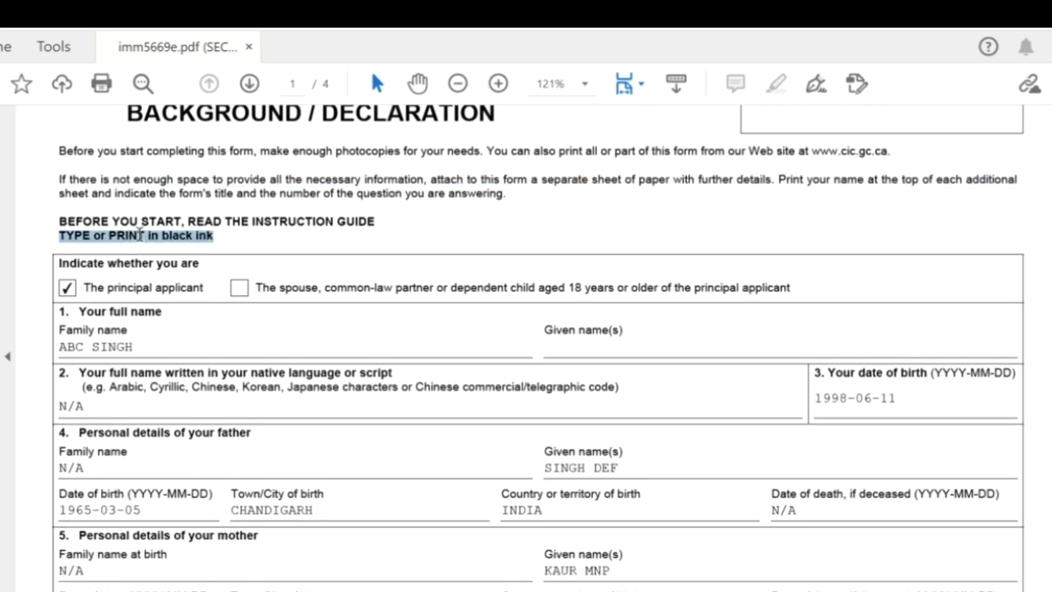
triple_click(140, 235)
click(140, 235)
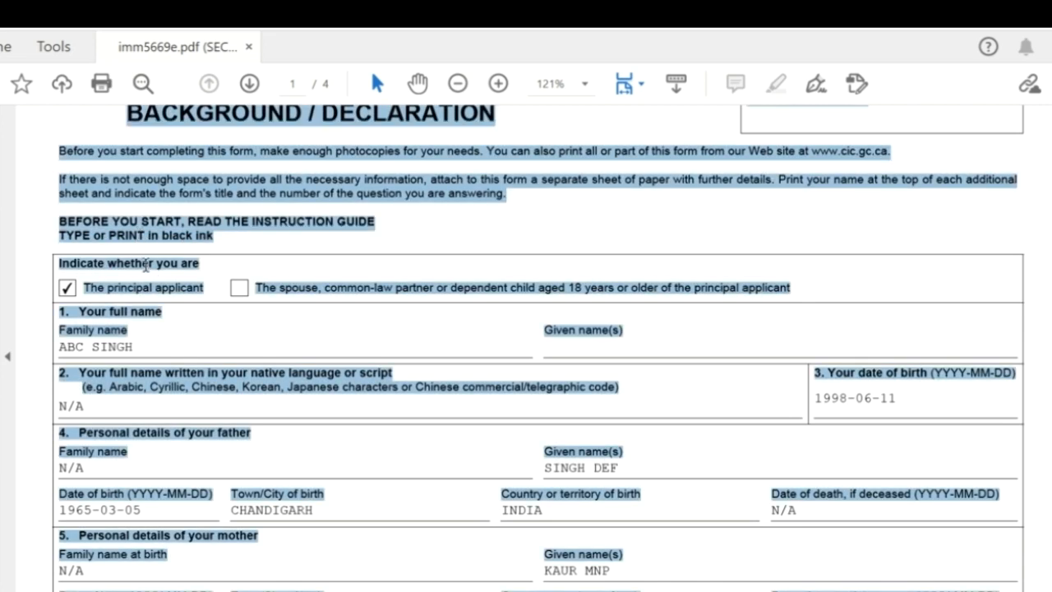
click(145, 265)
scroll(107, 271, down, 2)
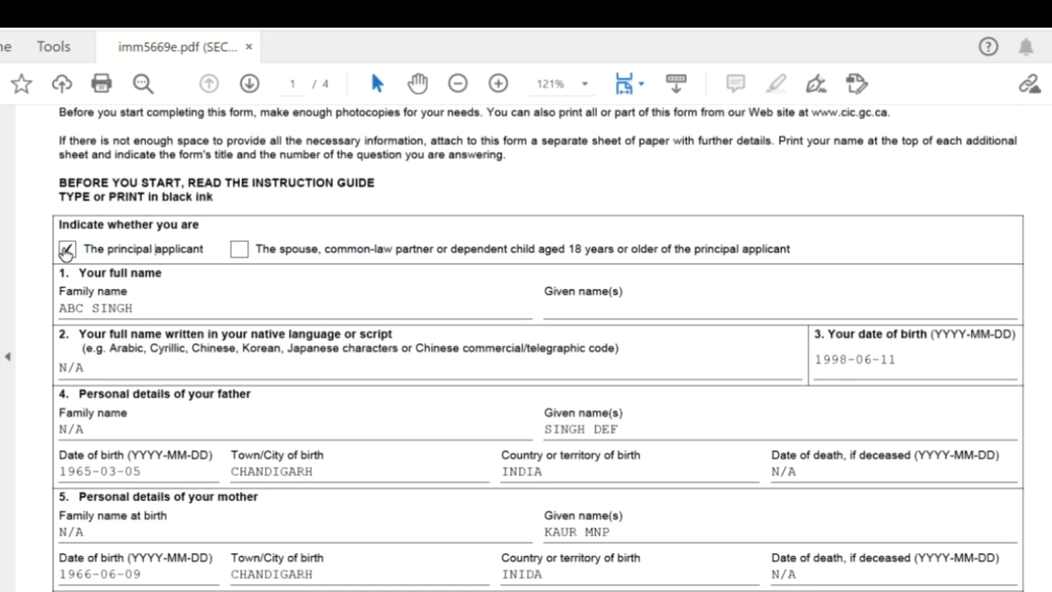
Check questions 1 to 5 of Schedule A, covering the applicant's full name, native-script name, date of birth and both parents' details
scroll(98, 279, down, 1)
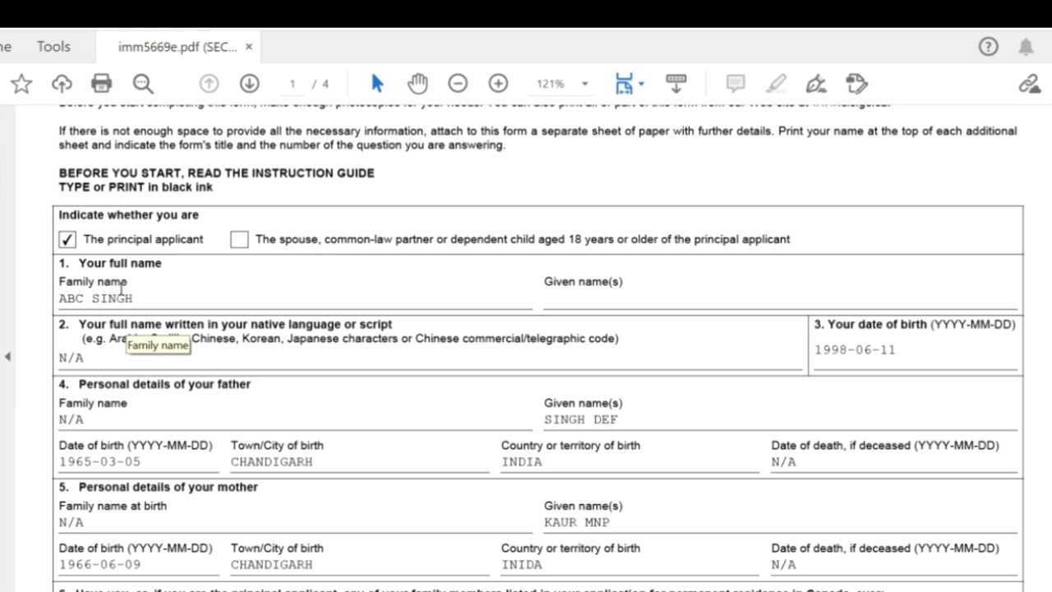
scroll(121, 290, down, 1)
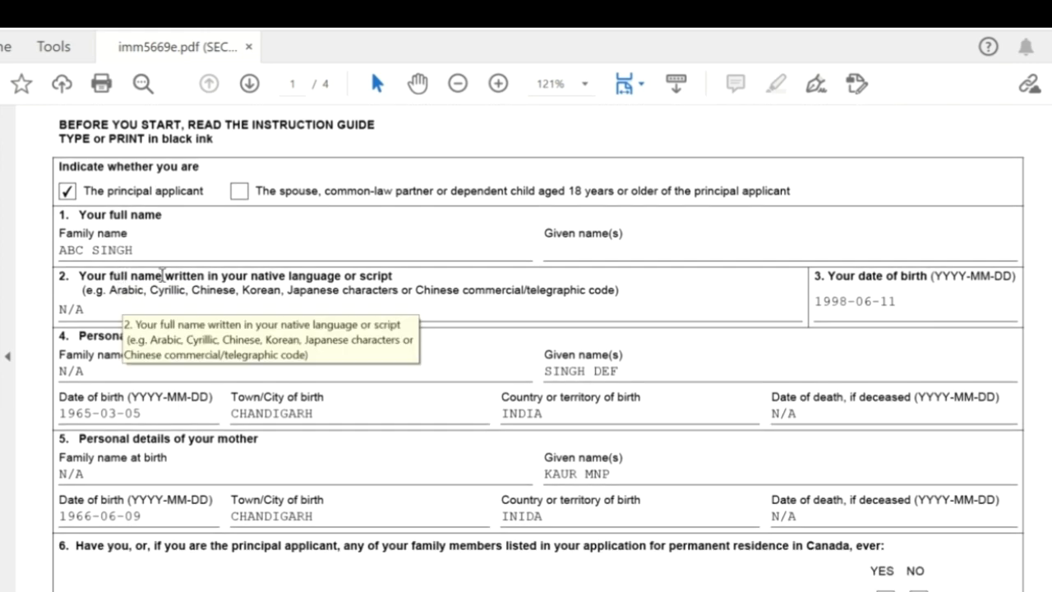
scroll(246, 337, down, 1)
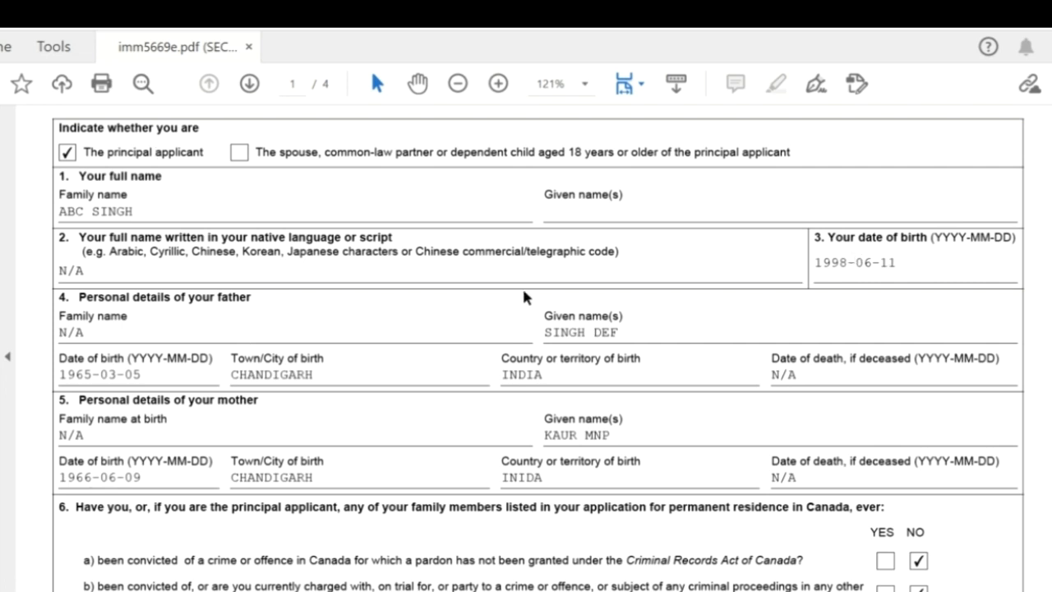
scroll(325, 359, down, 1)
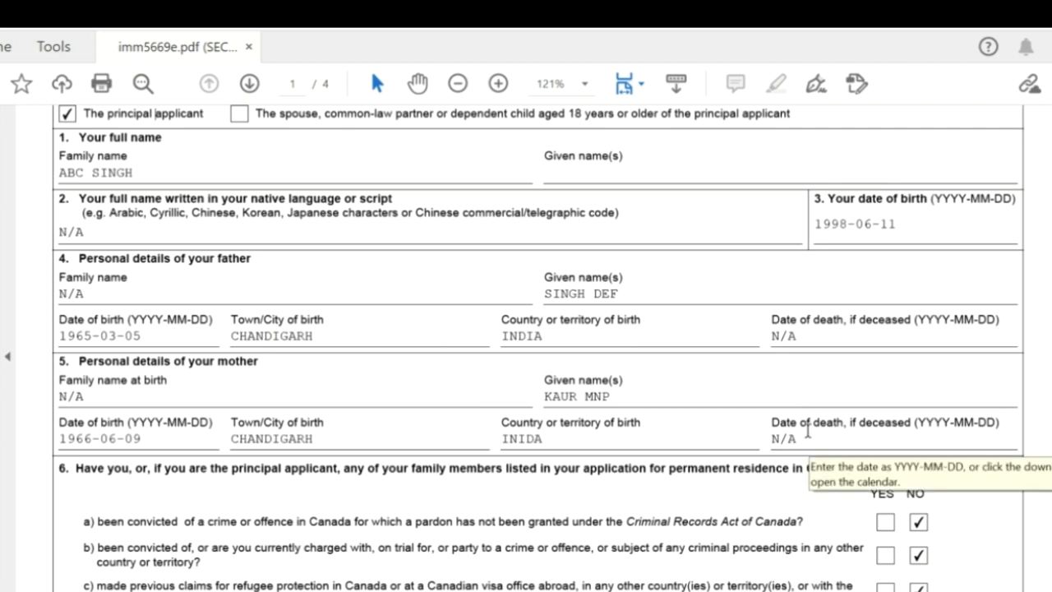
scroll(854, 430, down, 1)
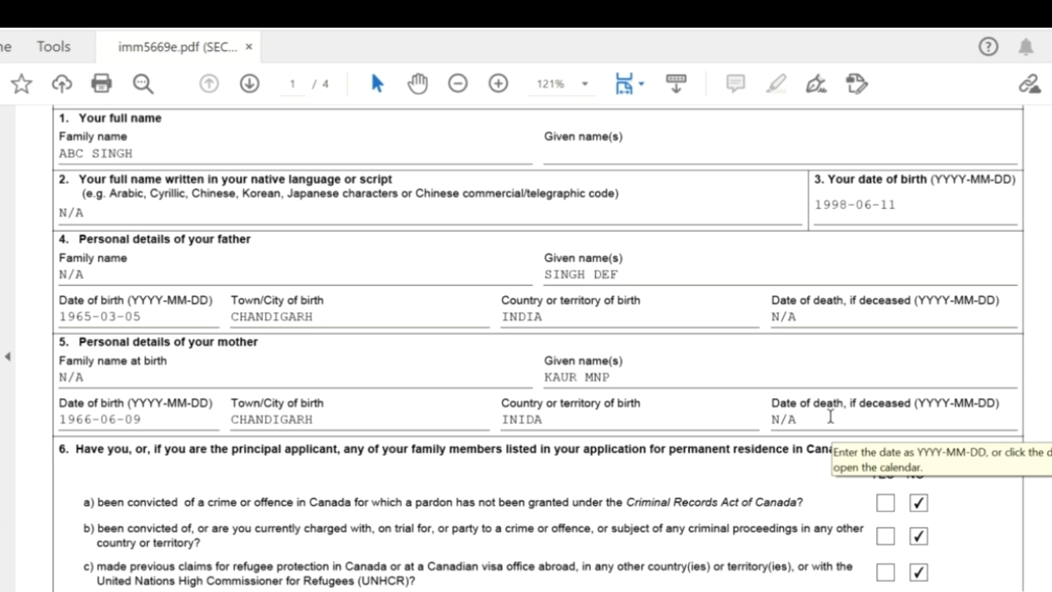
scroll(830, 417, down, 1)
Read the question 6 background statements a to k and their YES/NO checkboxes
scroll(830, 416, down, 4)
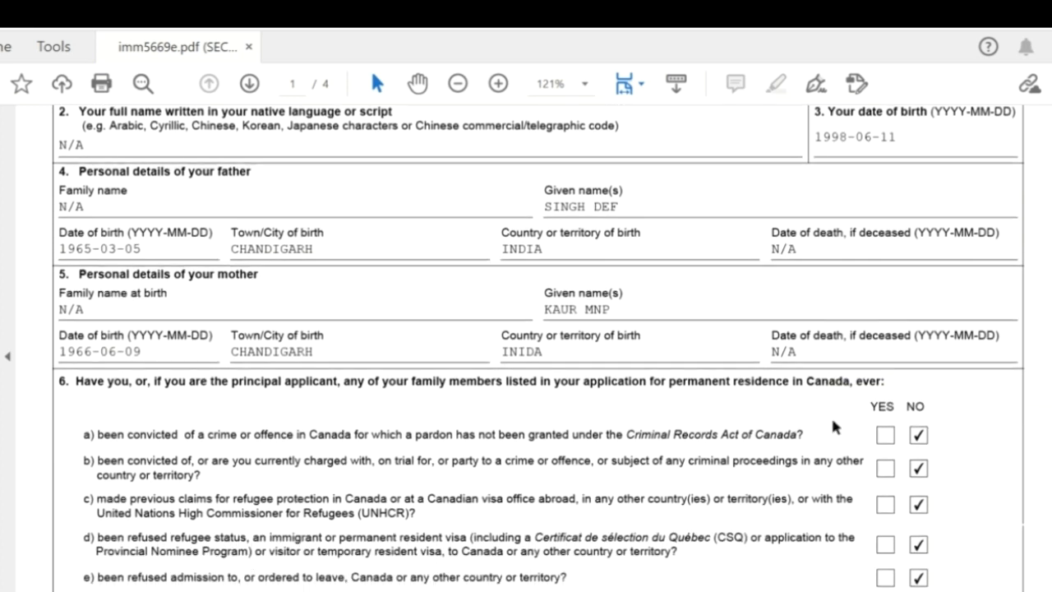
scroll(830, 416, down, 5)
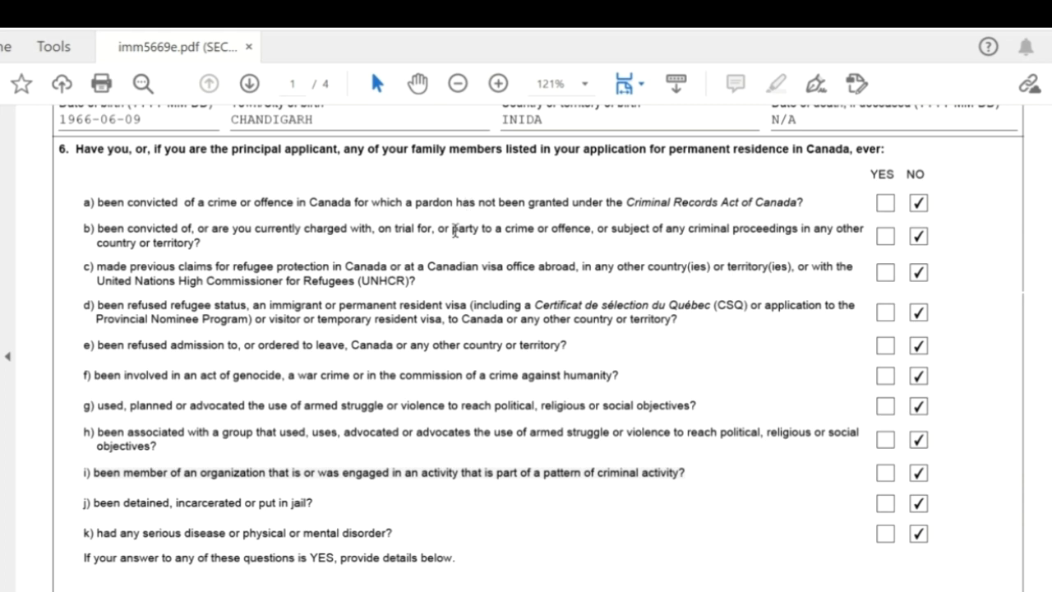
scroll(454, 231, down, 1)
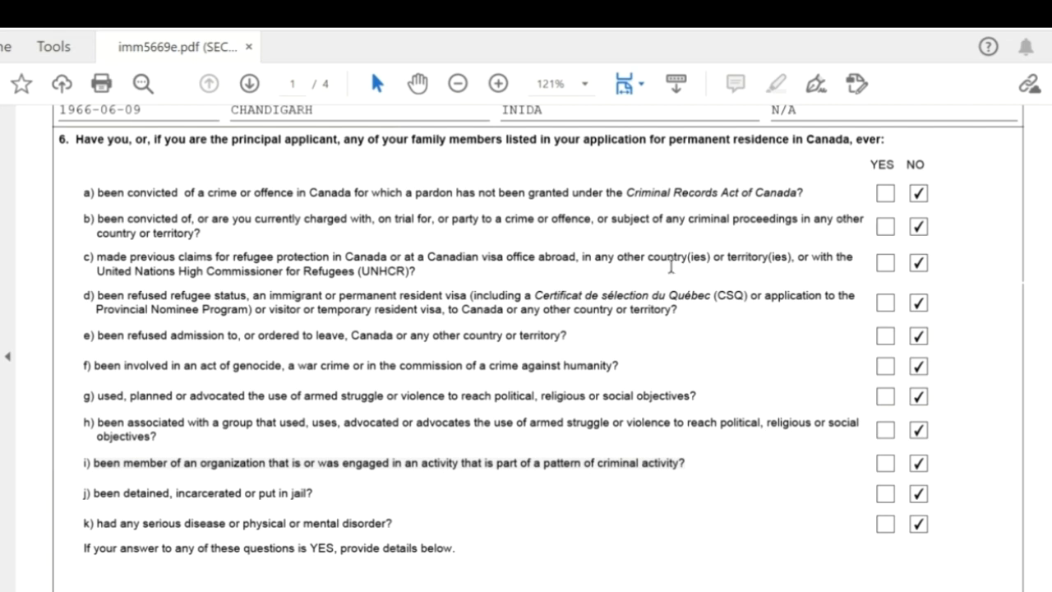
scroll(497, 283, down, 2)
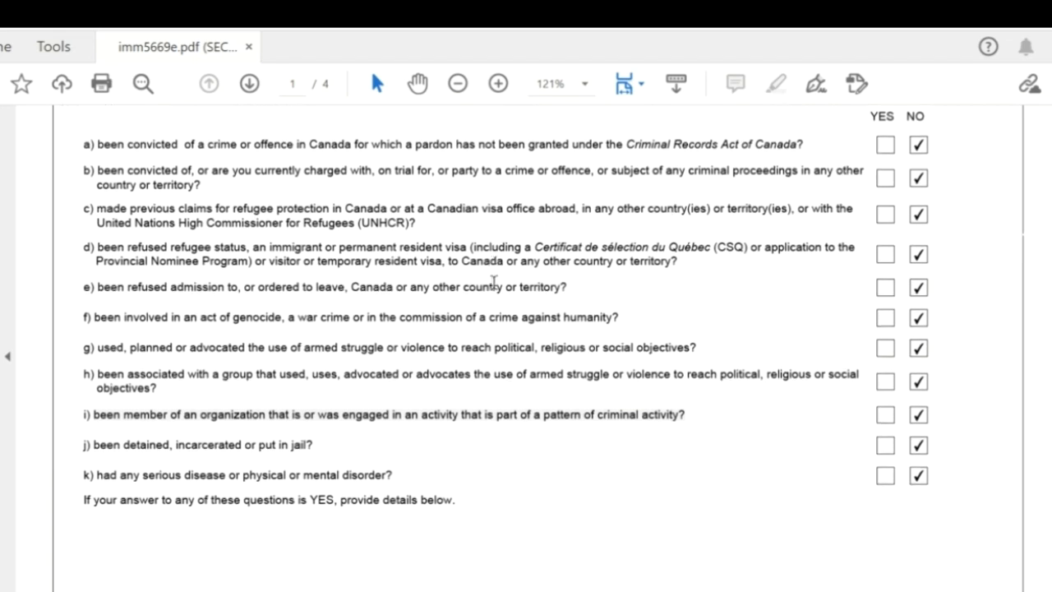
scroll(493, 283, down, 1)
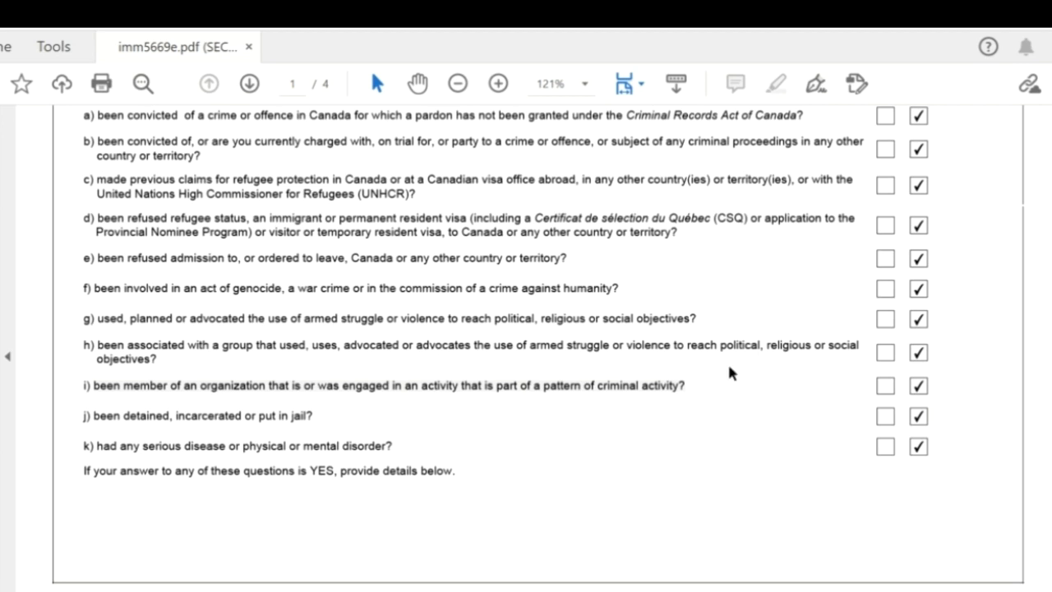
Examine question 7 Education, including the years completed at each level and the table of institutions, certificates and fields of study
scroll(664, 411, down, 4)
scroll(662, 407, down, 5)
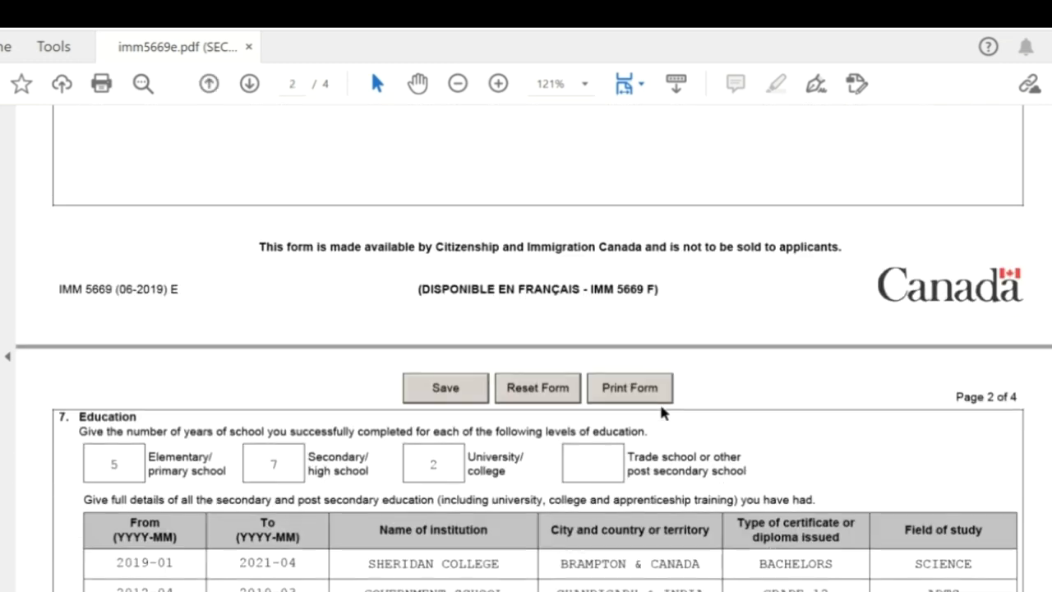
scroll(658, 402, down, 1)
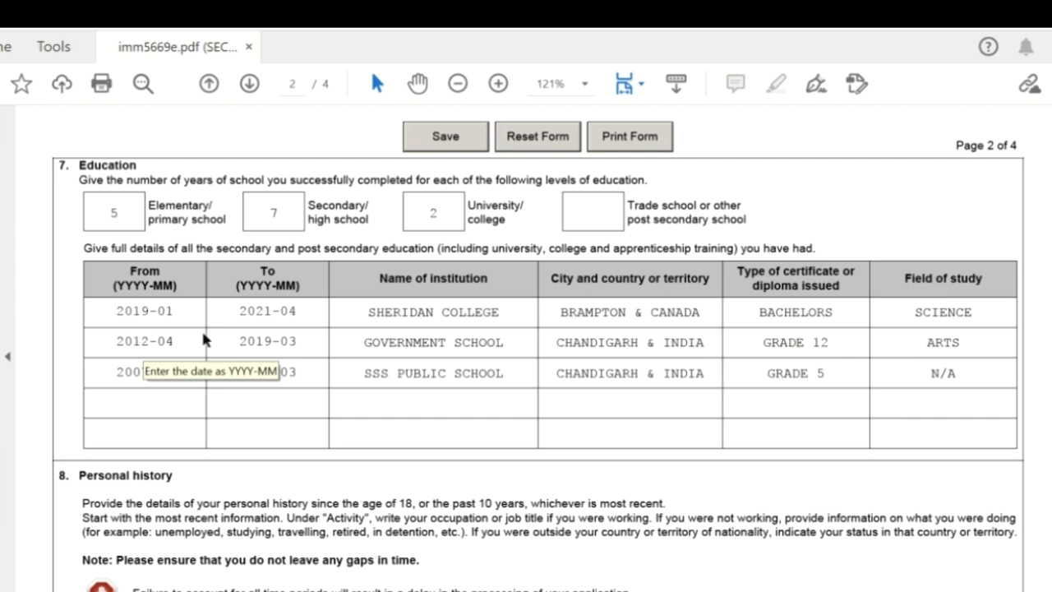
scroll(529, 359, down, 3)
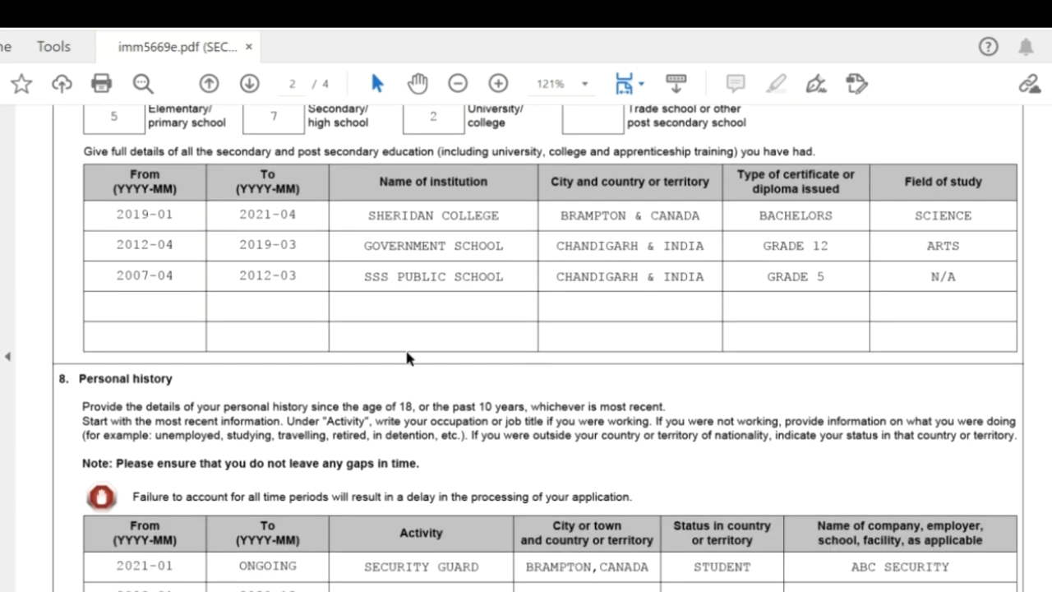
scroll(404, 347, down, 1)
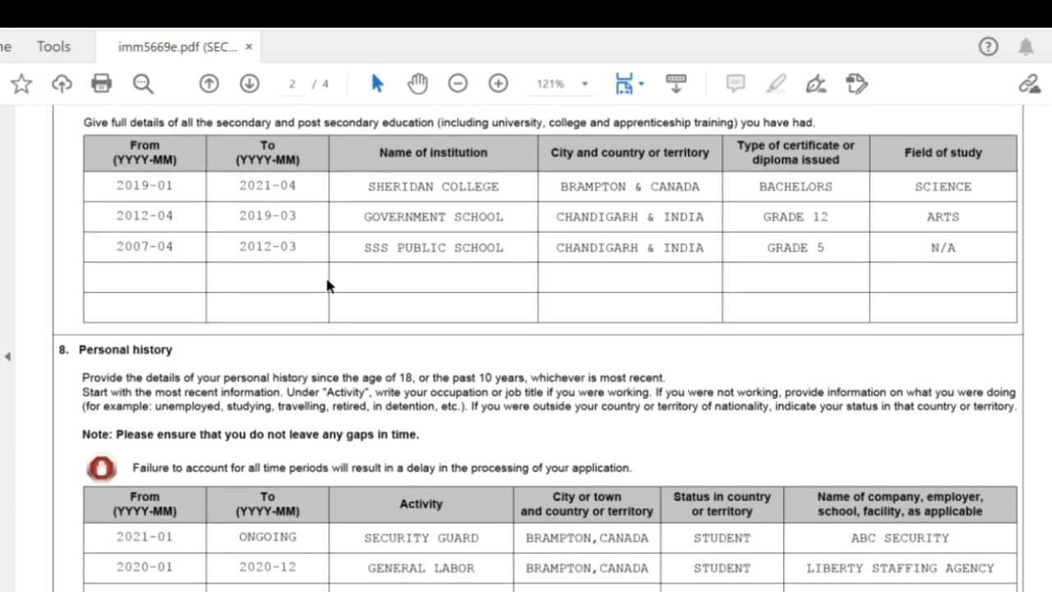
scroll(305, 249, down, 2)
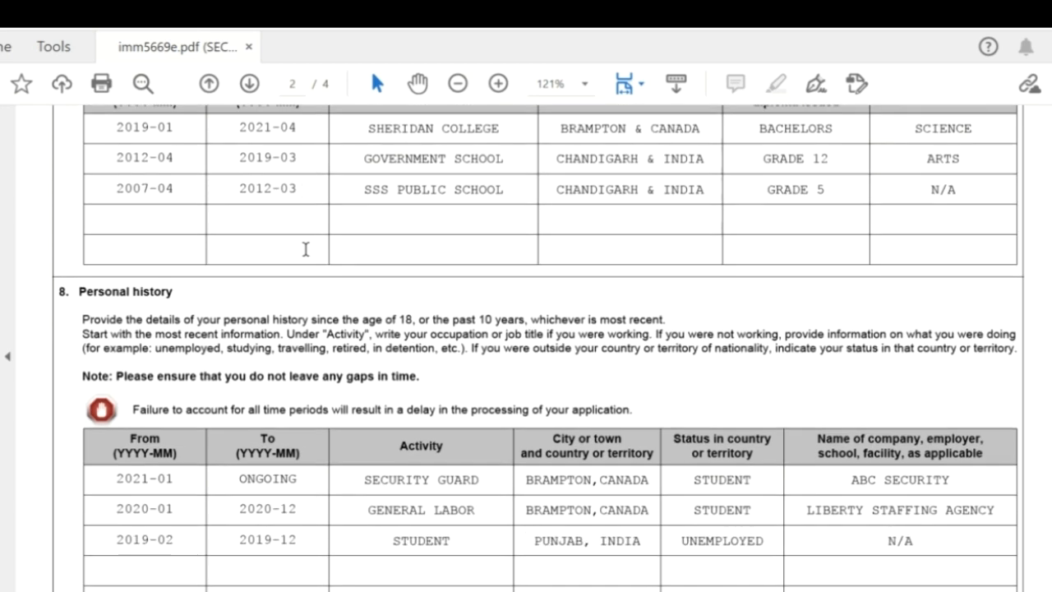
scroll(305, 249, up, 3)
Review question 8 Personal history, including the age 18 or past 10 years rule, the note on gaps in time and the activity table
scroll(305, 249, down, 5)
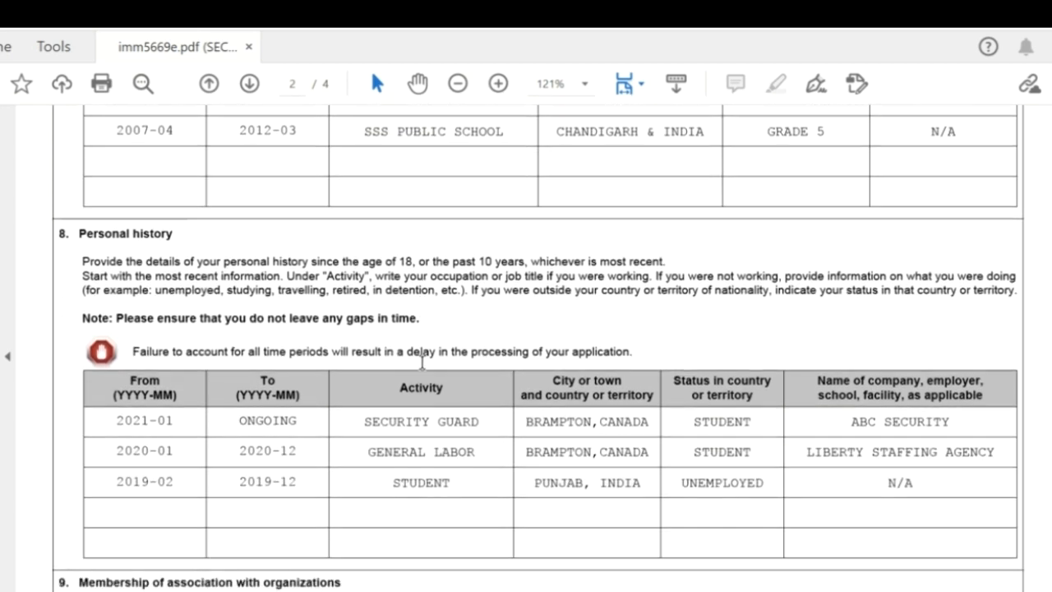
triple_click(561, 257)
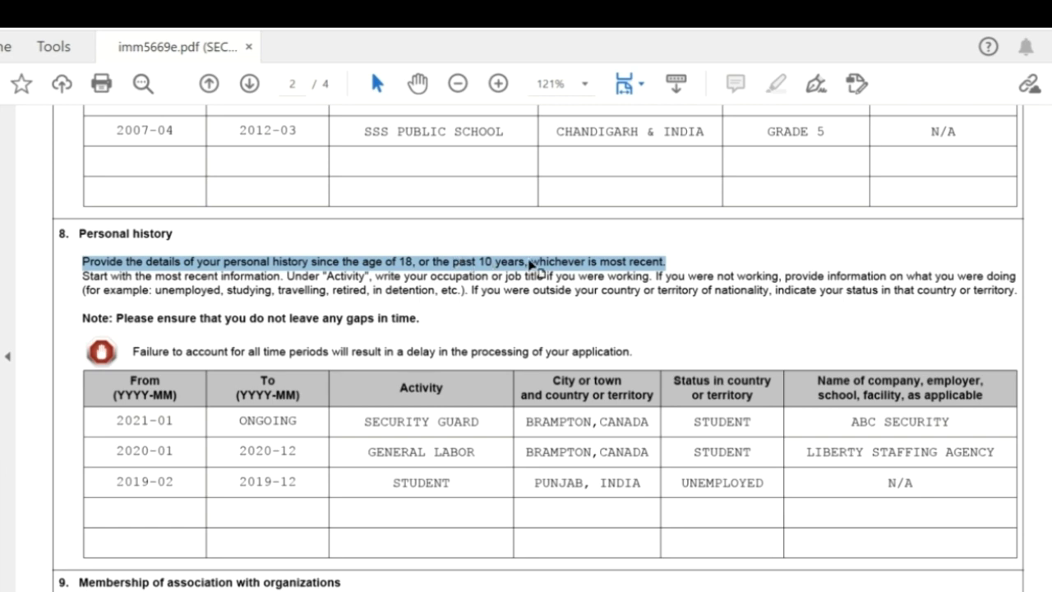
scroll(471, 325, down, 1)
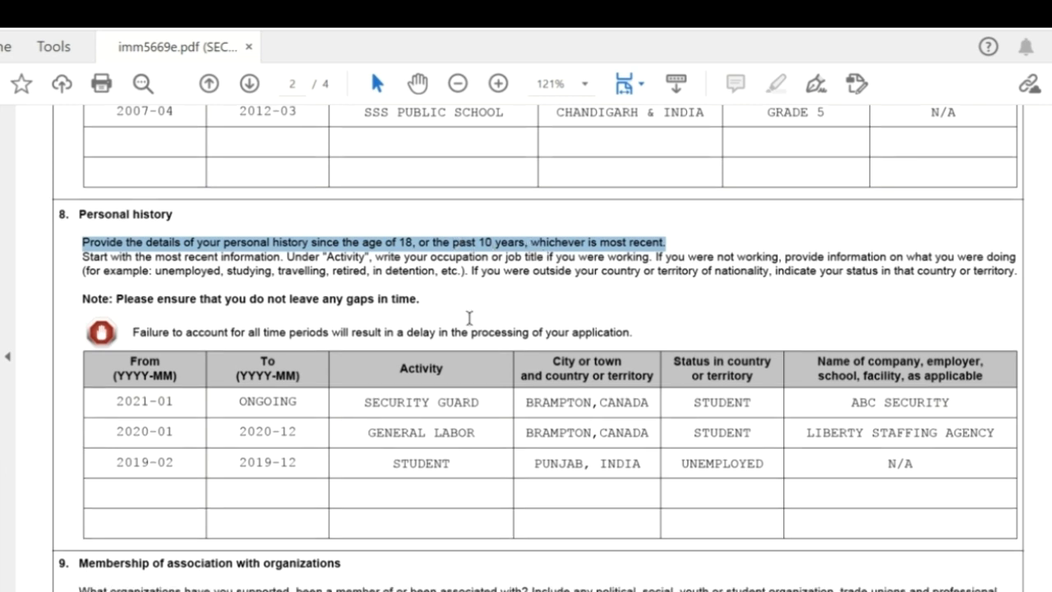
scroll(469, 317, down, 5)
double_click(370, 201)
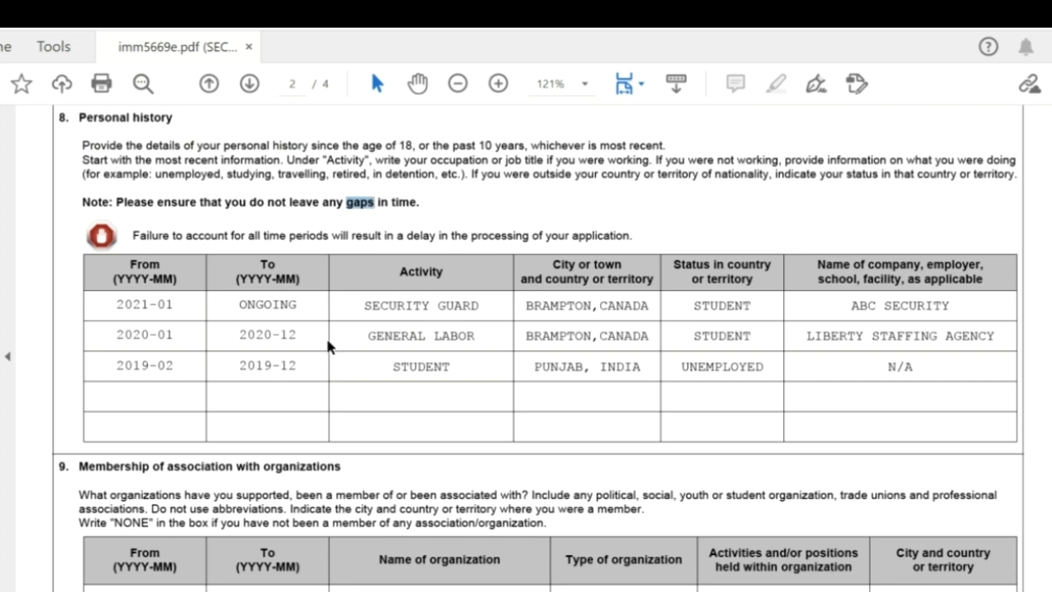
scroll(327, 345, down, 1)
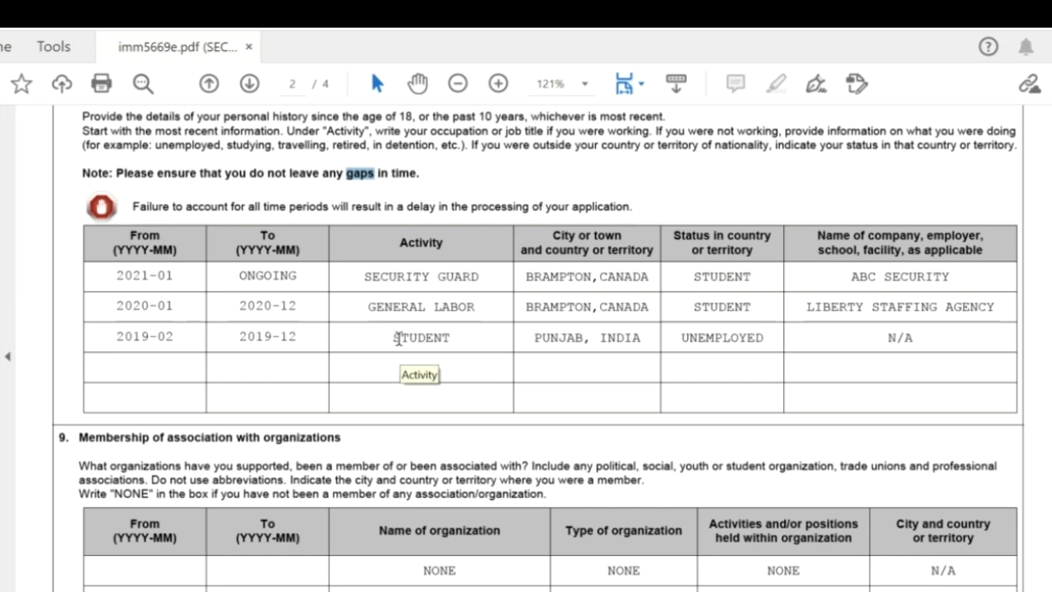
scroll(216, 296, down, 1)
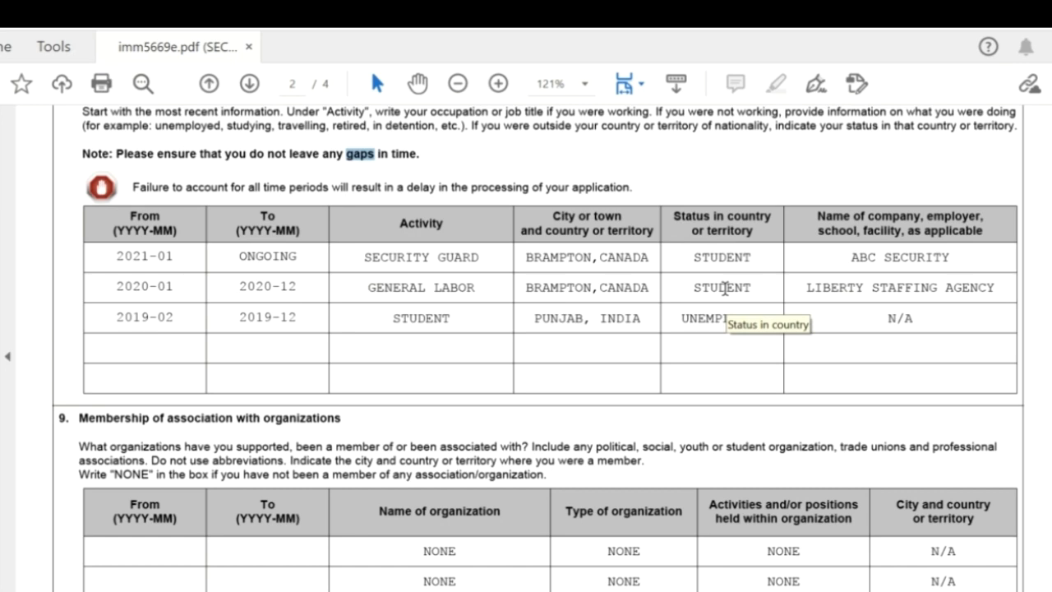
Check the question 9 organization membership and question 10 government positions tables, including their instructions for writing "NONE"
scroll(723, 288, down, 5)
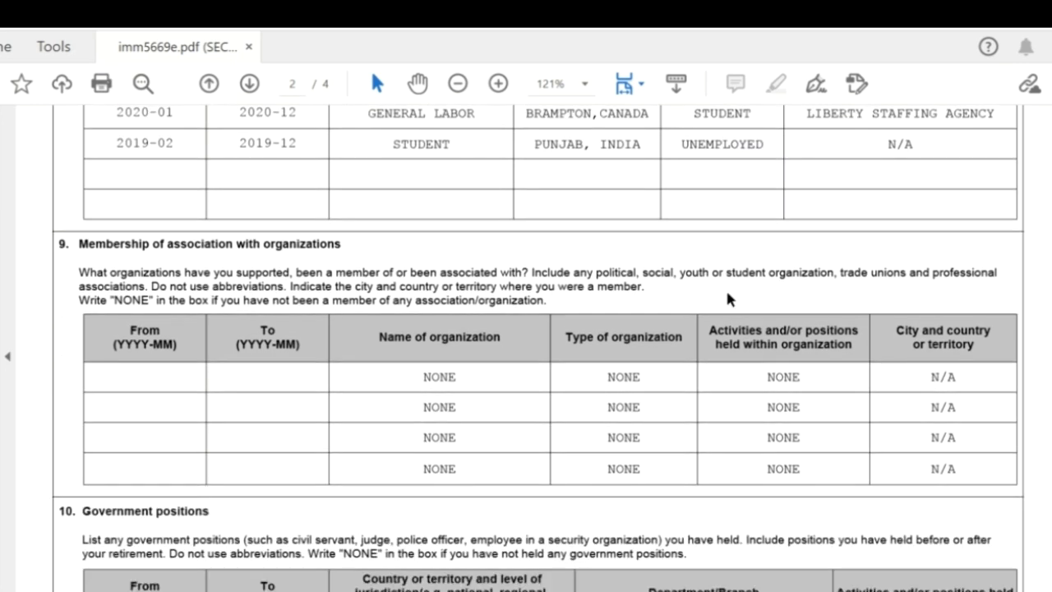
scroll(727, 299, down, 2)
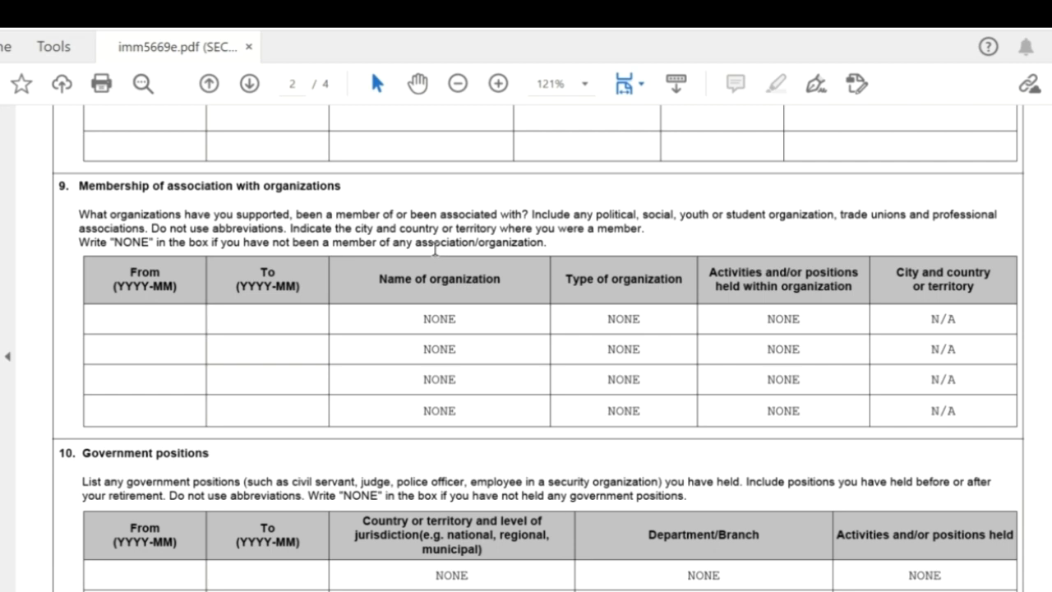
scroll(435, 249, down, 1)
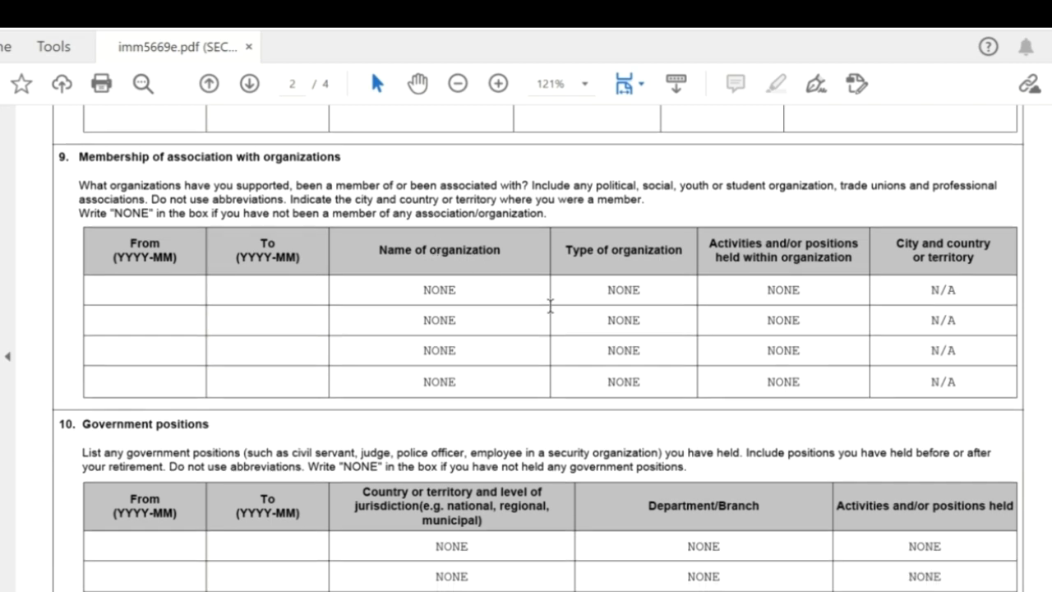
scroll(615, 309, down, 6)
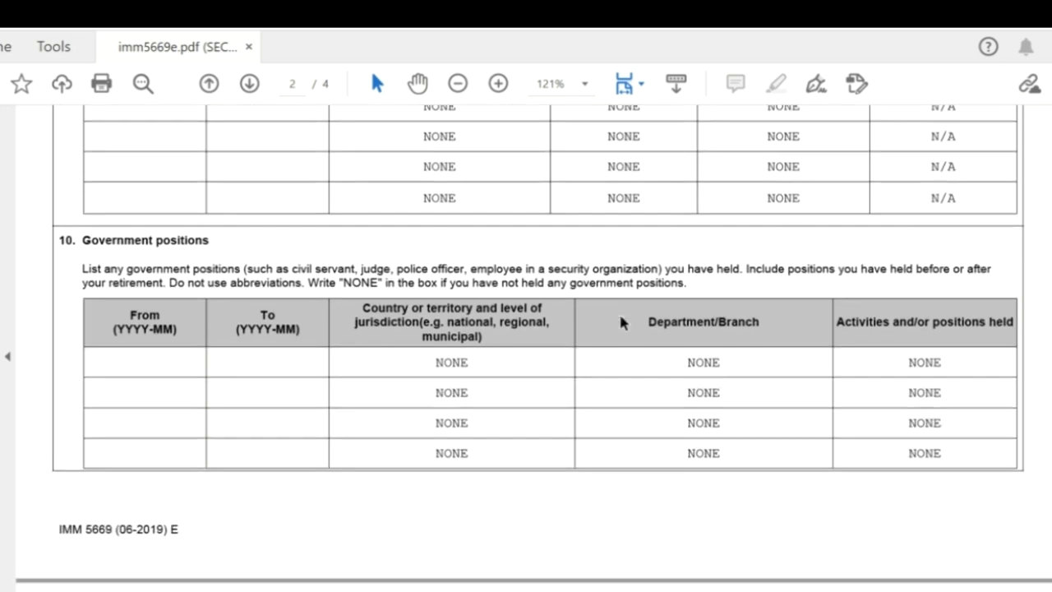
scroll(618, 313, down, 3)
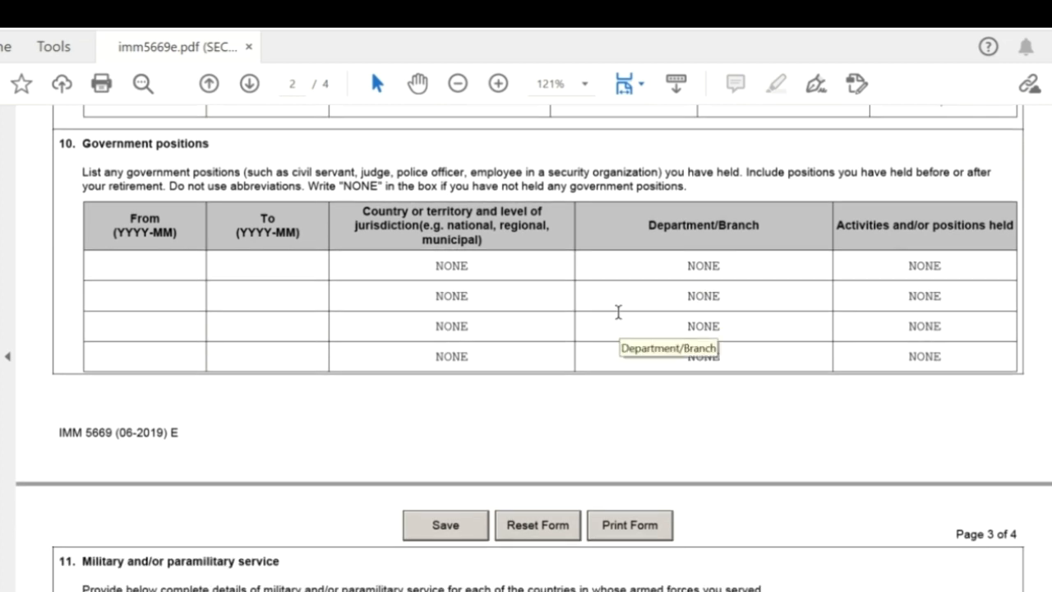
Review question 11 Military and/or paramilitary service, including the country fields, both service tables and the instruction for writing "NONE"
scroll(617, 312, down, 11)
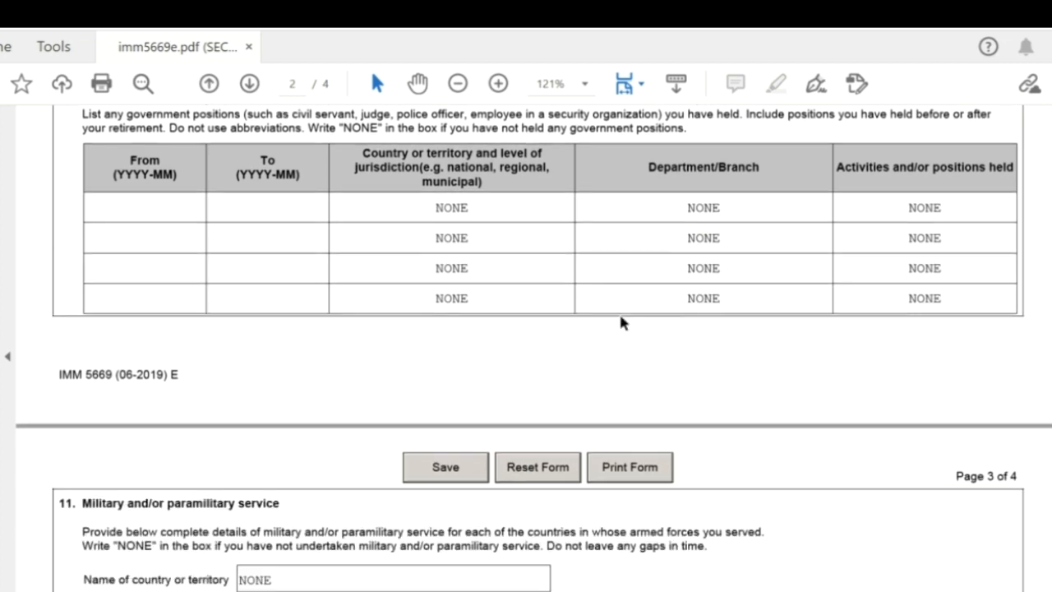
scroll(618, 312, down, 7)
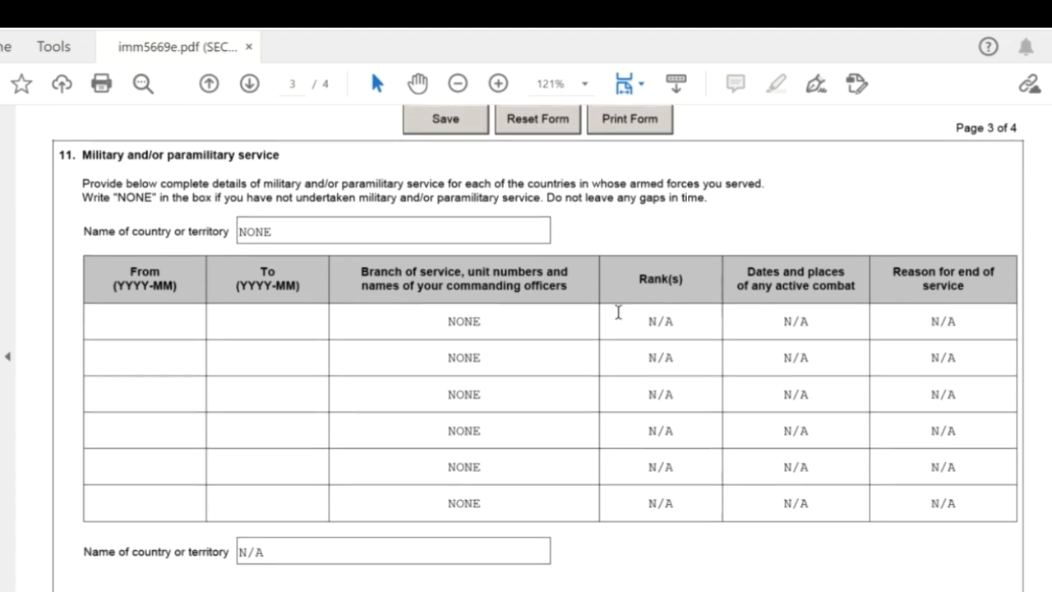
scroll(618, 312, down, 16)
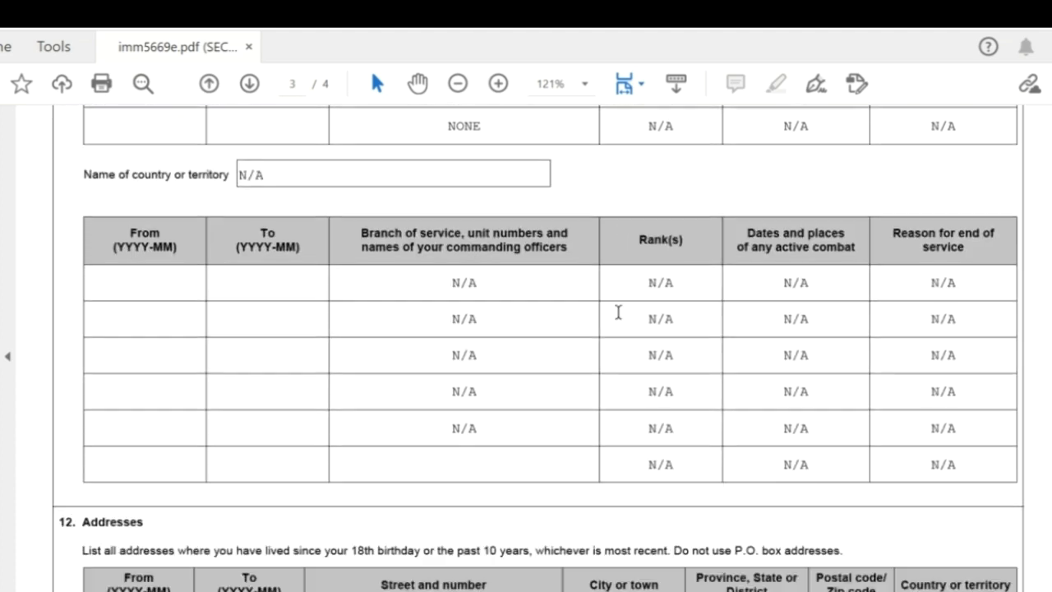
Check the question 12 Addresses table, including its age 18 or past 10 years rule and the ban on P.O. box addresses
scroll(618, 312, down, 3)
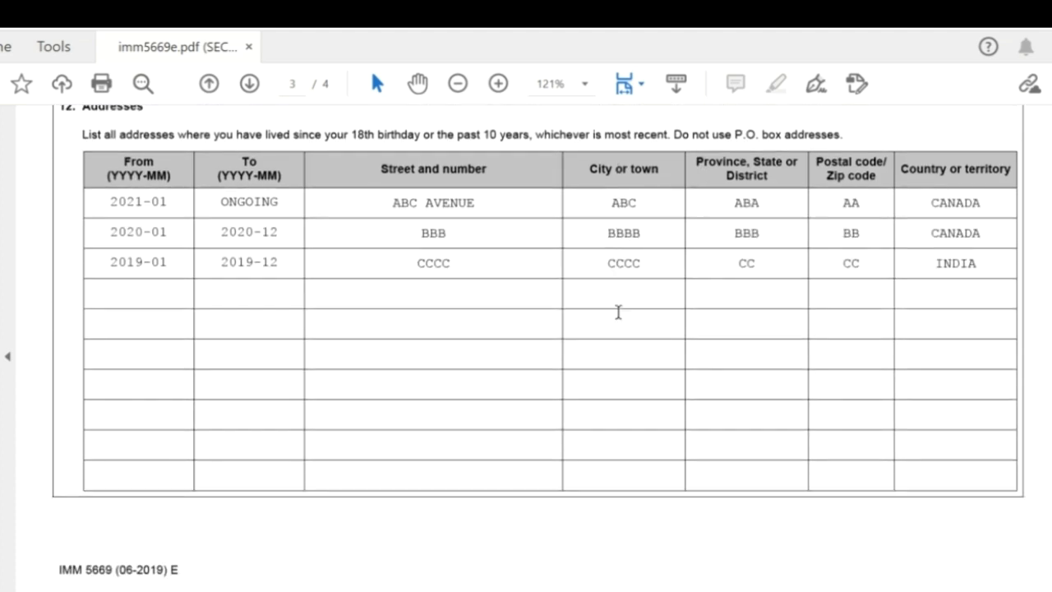
scroll(617, 309, up, 2)
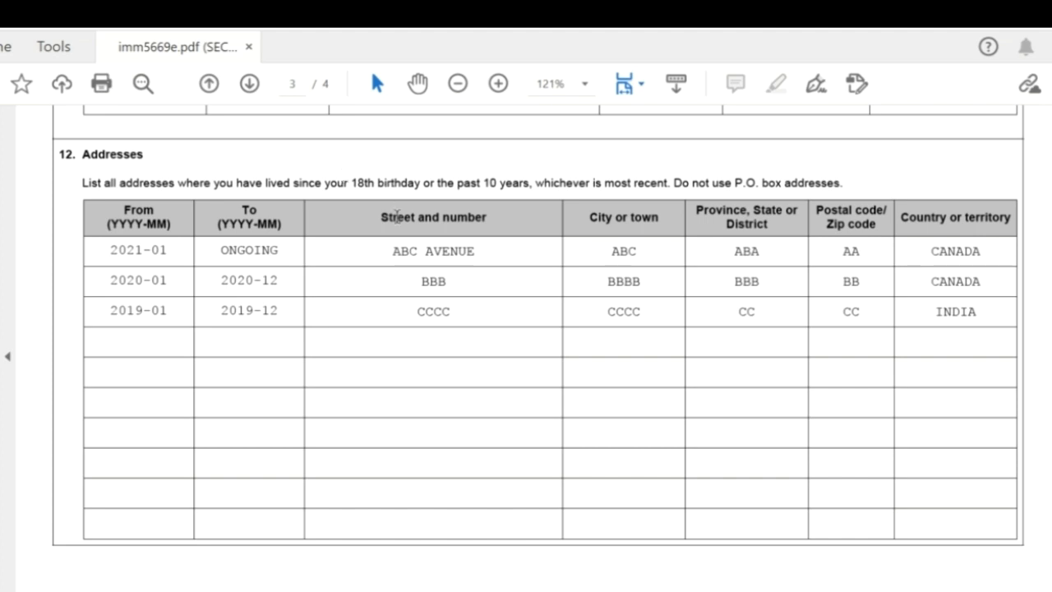
scroll(610, 336, down, 1)
scroll(581, 417, down, 8)
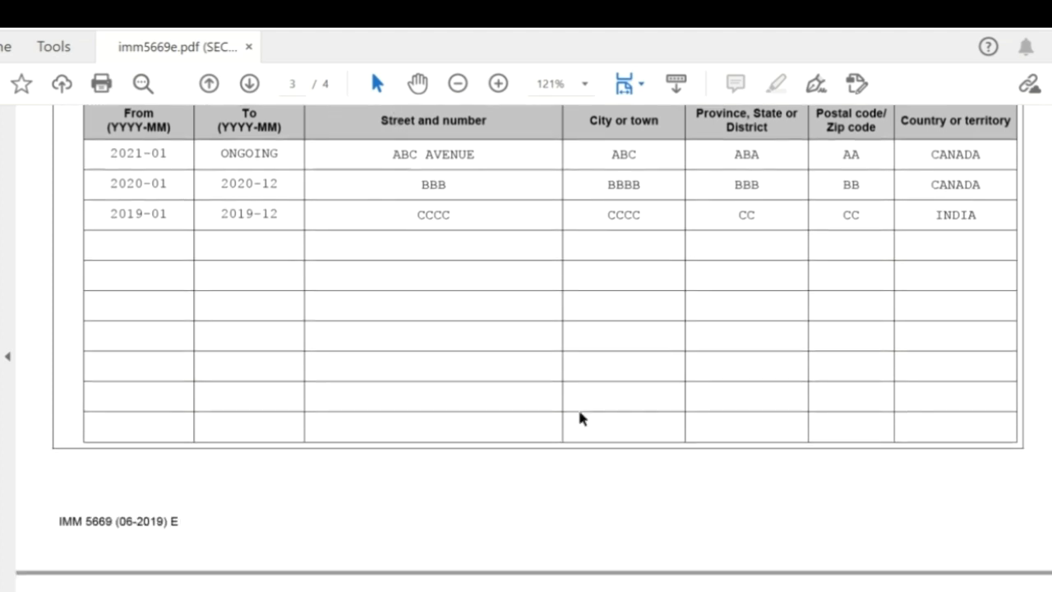
Examine page 4's applicant declaration and highlight the notice not to complete the interpreter and solemn declaration sections
scroll(578, 406, down, 4)
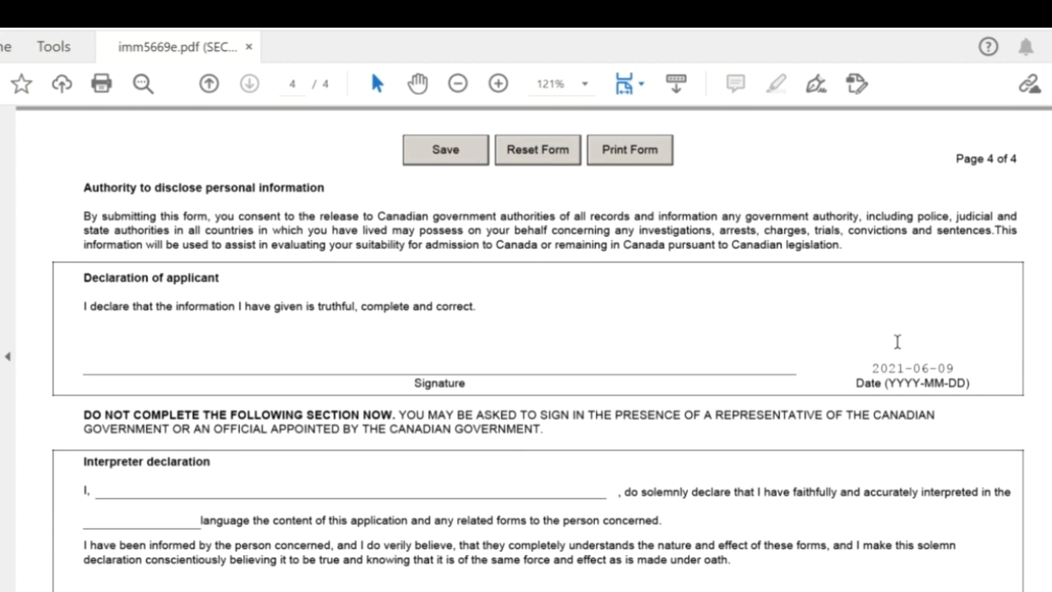
scroll(553, 411, down, 2)
scroll(553, 411, down, 6)
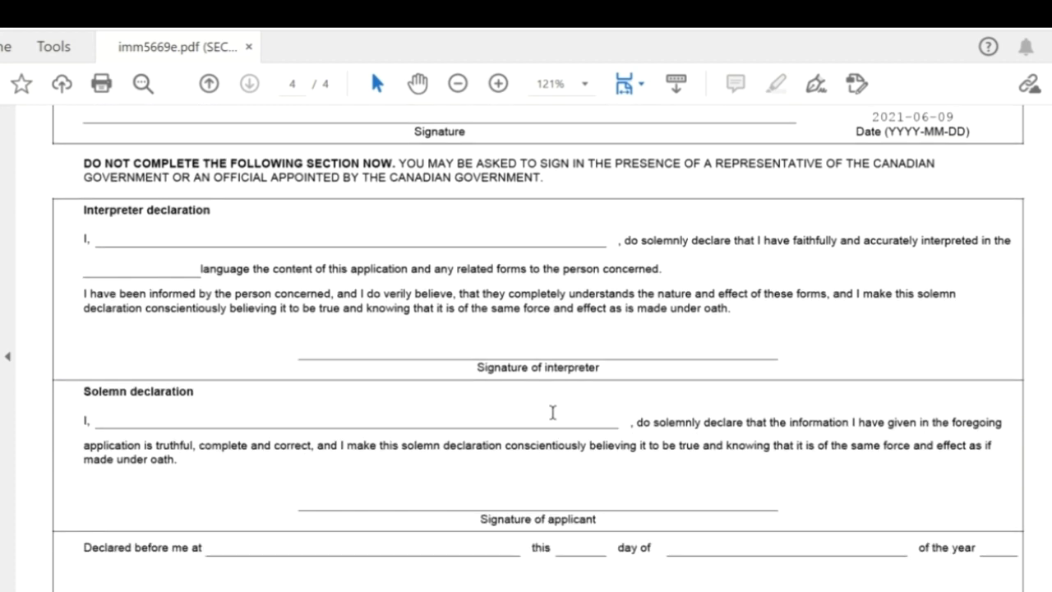
scroll(328, 321, up, 3)
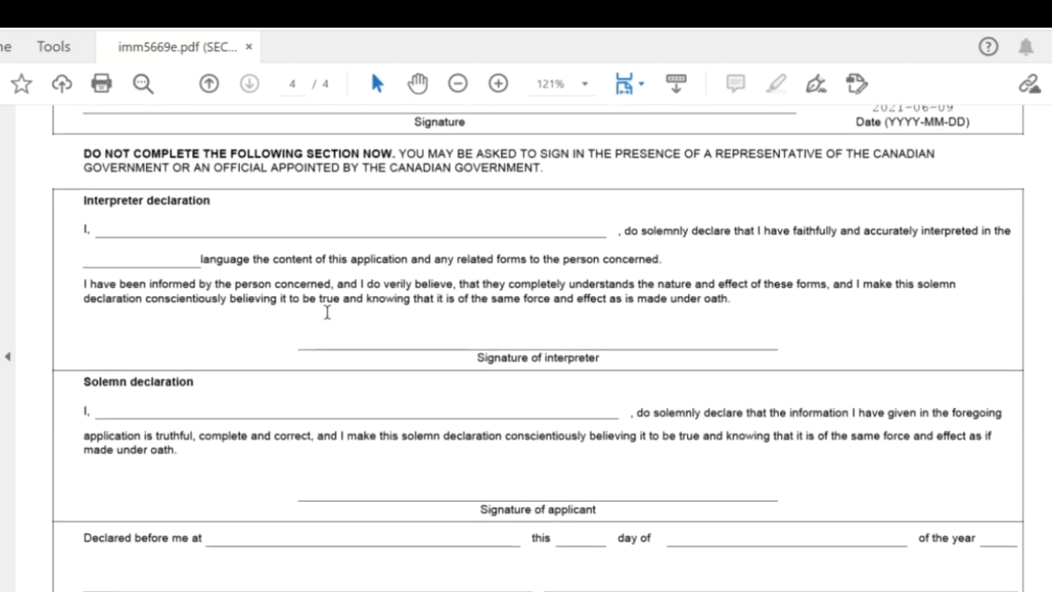
drag(85, 199, 553, 216)
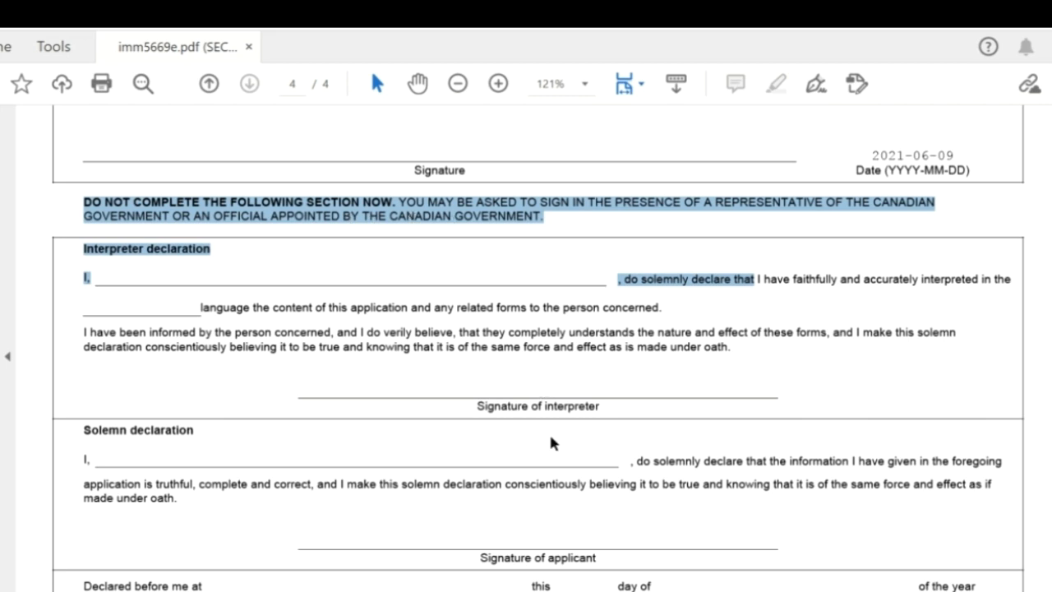
scroll(551, 437, down, 1)
click(718, 343)
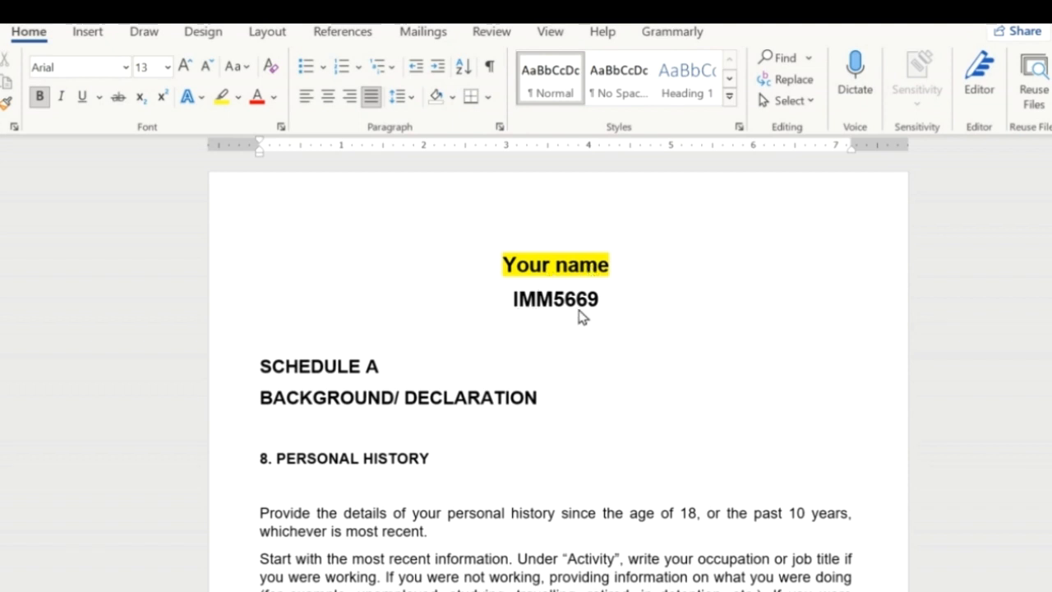
Review the IMM5669 continuation sheet in Word, including its personal history instructions, activity table, signature and date lines
scroll(349, 370, down, 3)
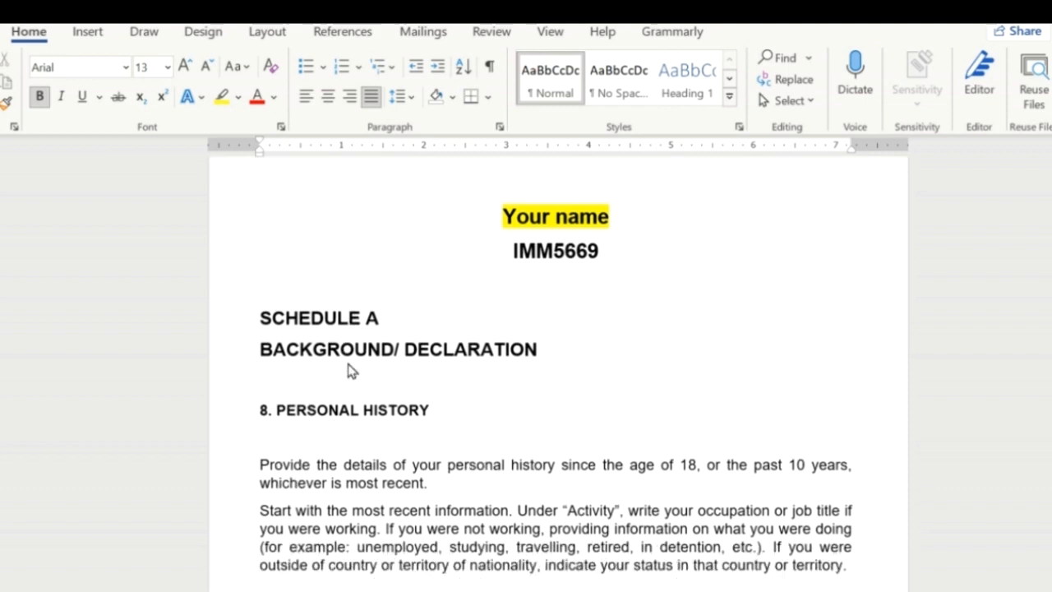
scroll(349, 369, down, 3)
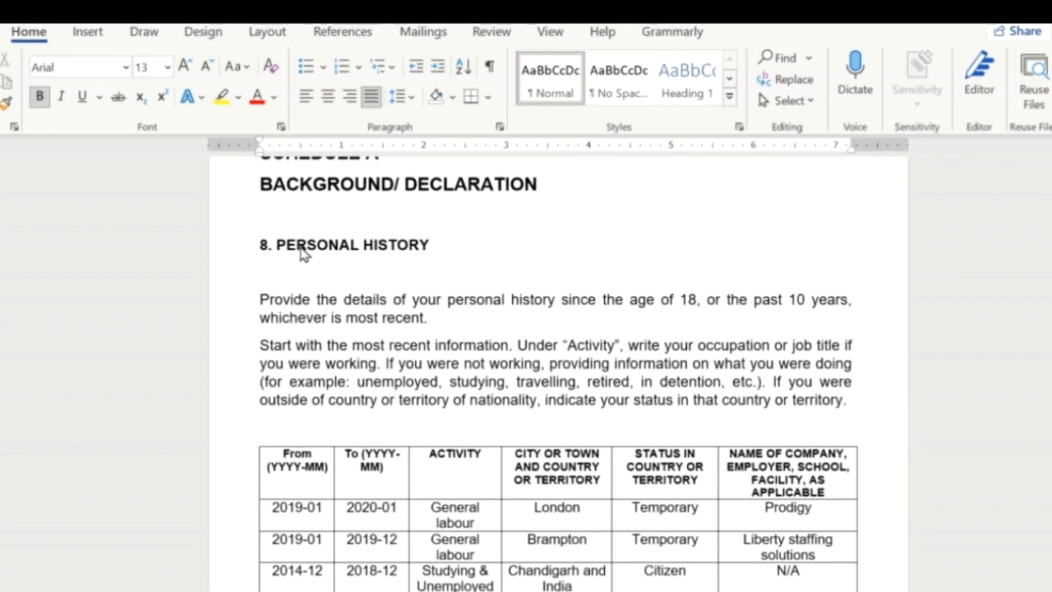
scroll(469, 367, down, 5)
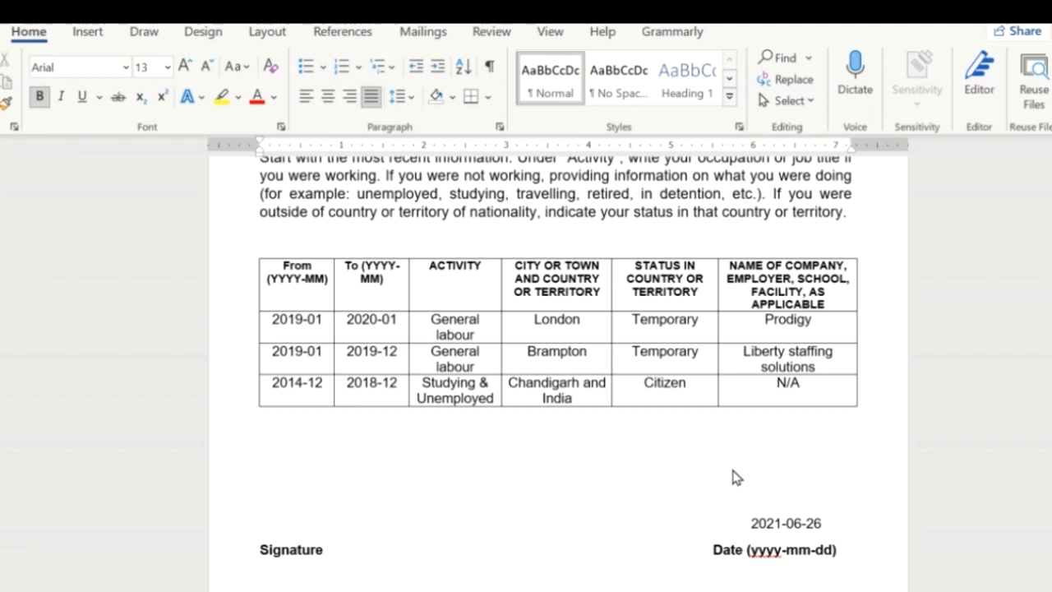
scroll(700, 422, up, 1)
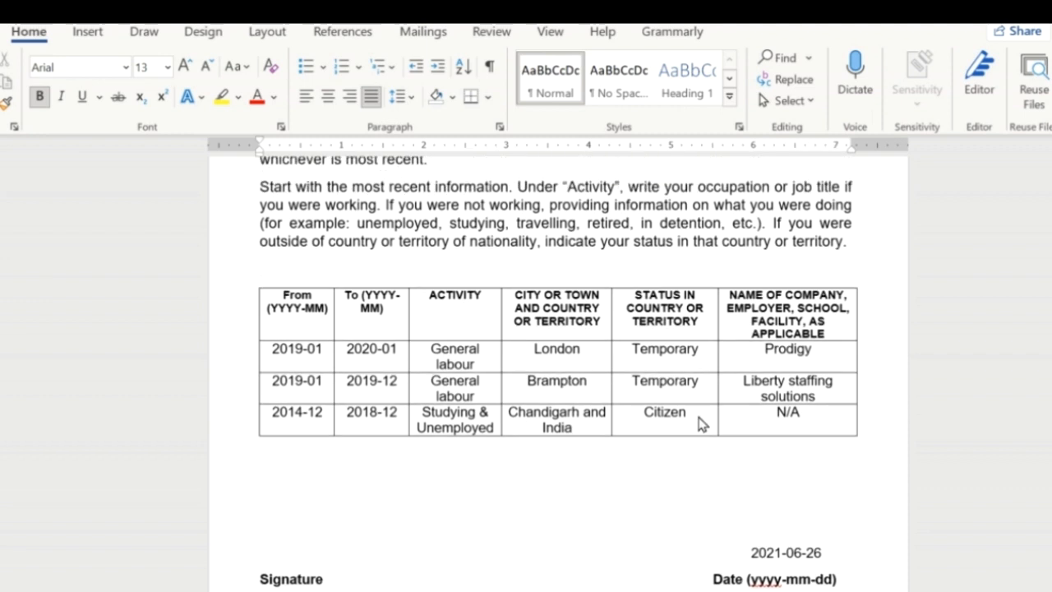